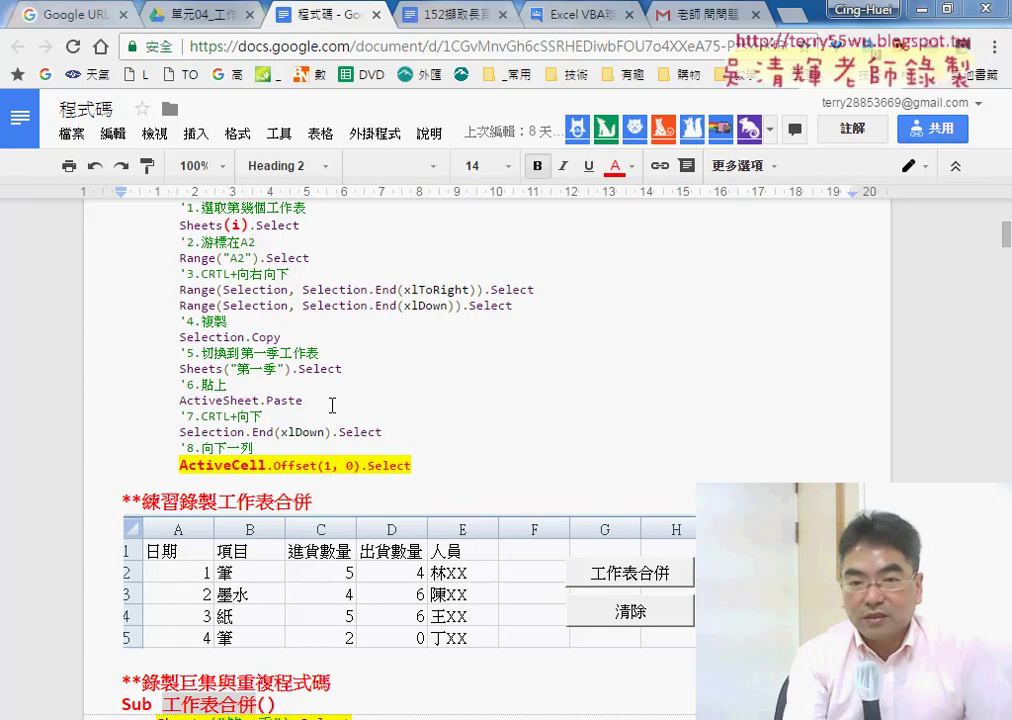
# In the 程式碼 doc, highlight Sheets(i) and the ActiveCell.Offset(1, 0) line of the commented code
pyautogui.click(231, 385)
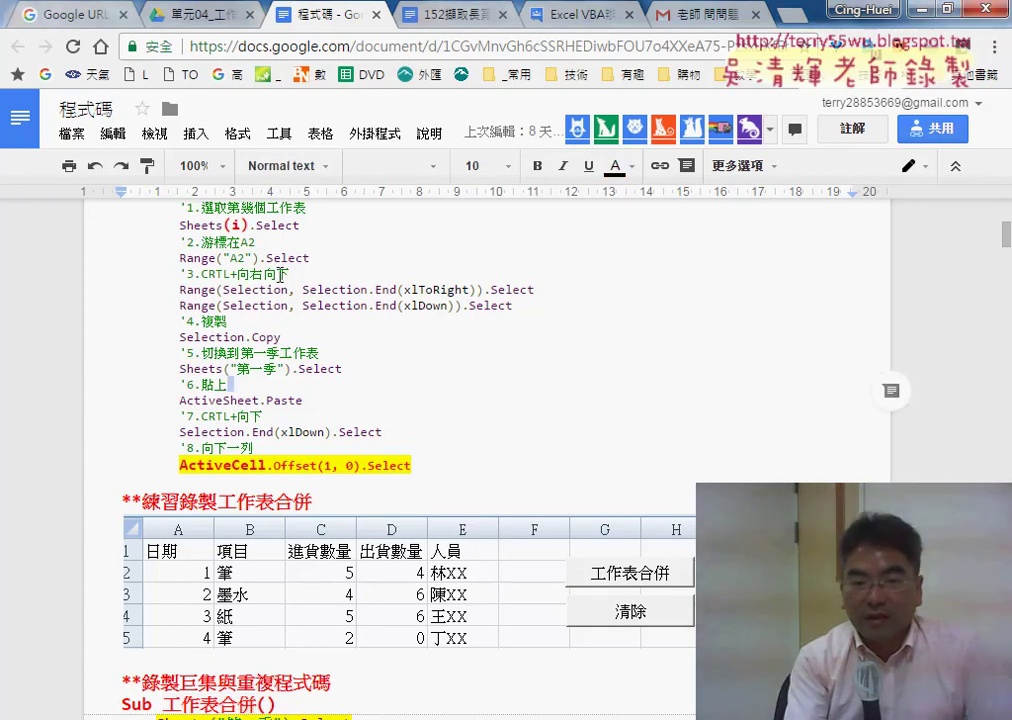
pyautogui.moveTo(251, 225); pyautogui.dragTo(223, 225)
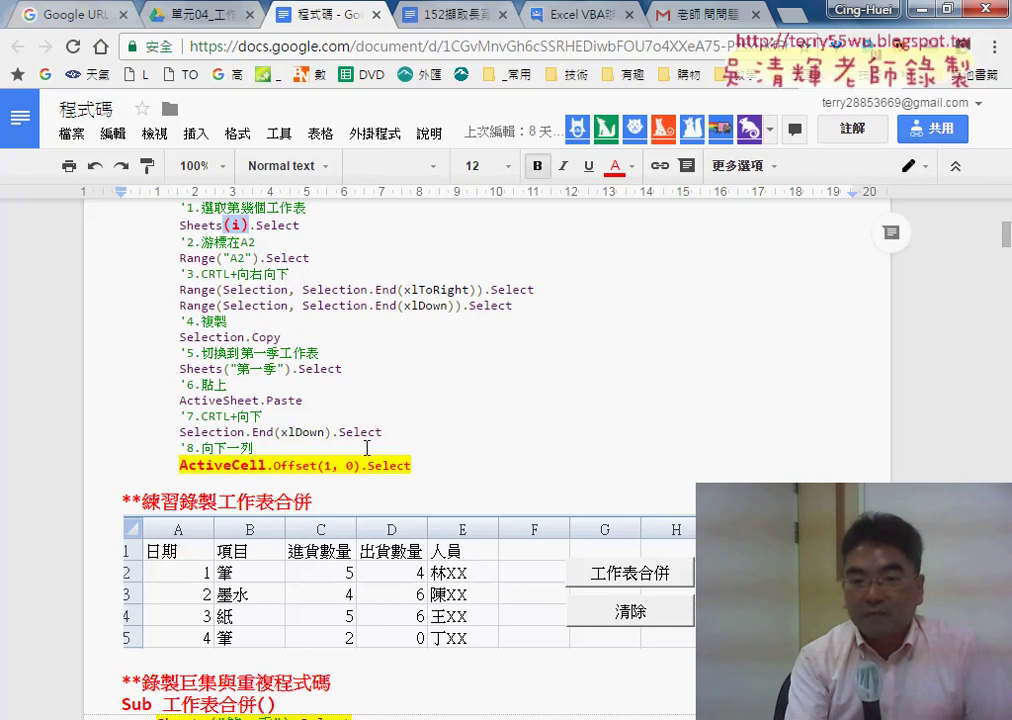
pyautogui.moveTo(410, 466)
pyautogui.mouseDown()
pyautogui.moveTo(200, 469)
pyautogui.moveTo(93, 554)
pyautogui.mouseUp()
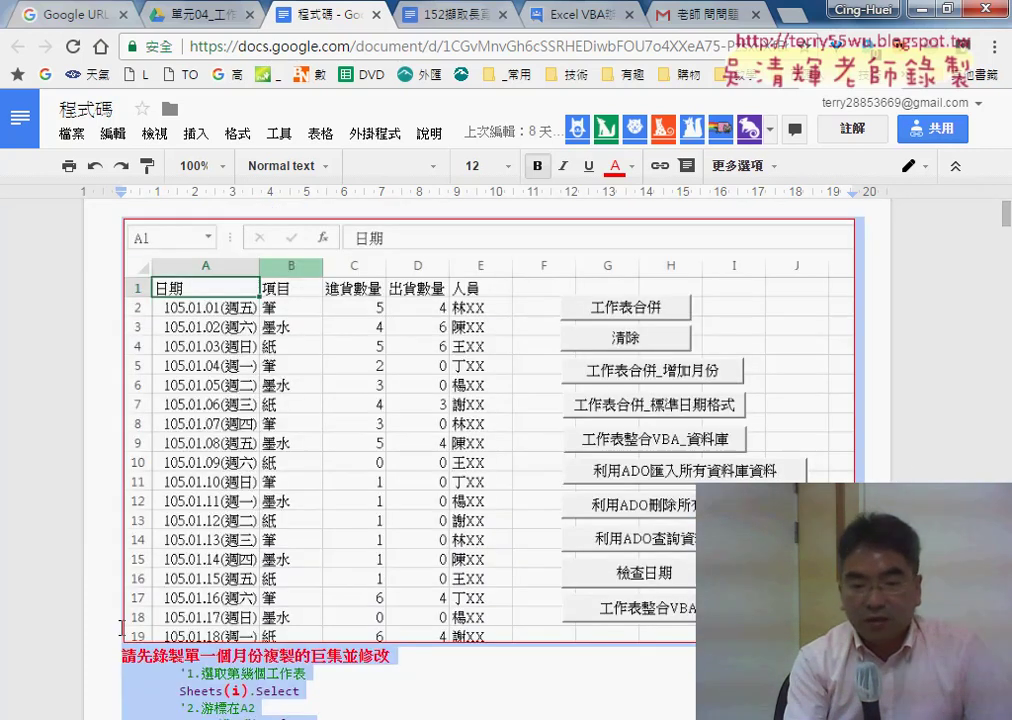
pyautogui.scroll(-4, 347, 523)
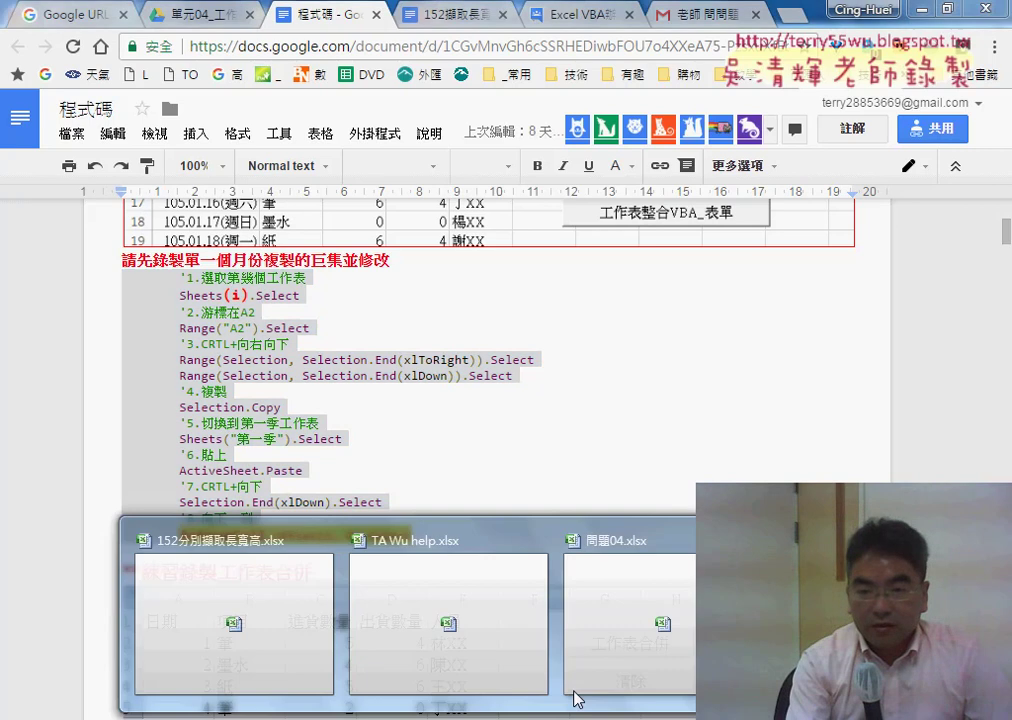
# Paste the commented eight-step code over the old lines of 工作表合併 in Module1
pyautogui.click(630, 590)
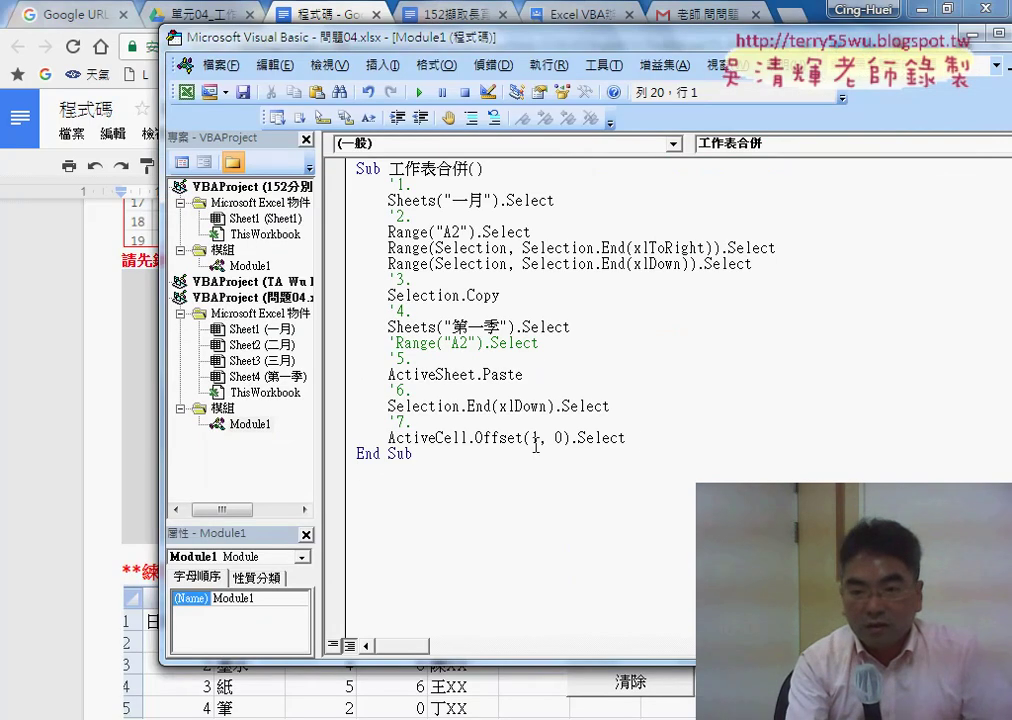
pyautogui.moveTo(626, 437); pyautogui.dragTo(357, 185)
pyautogui.rightClick(400, 216)
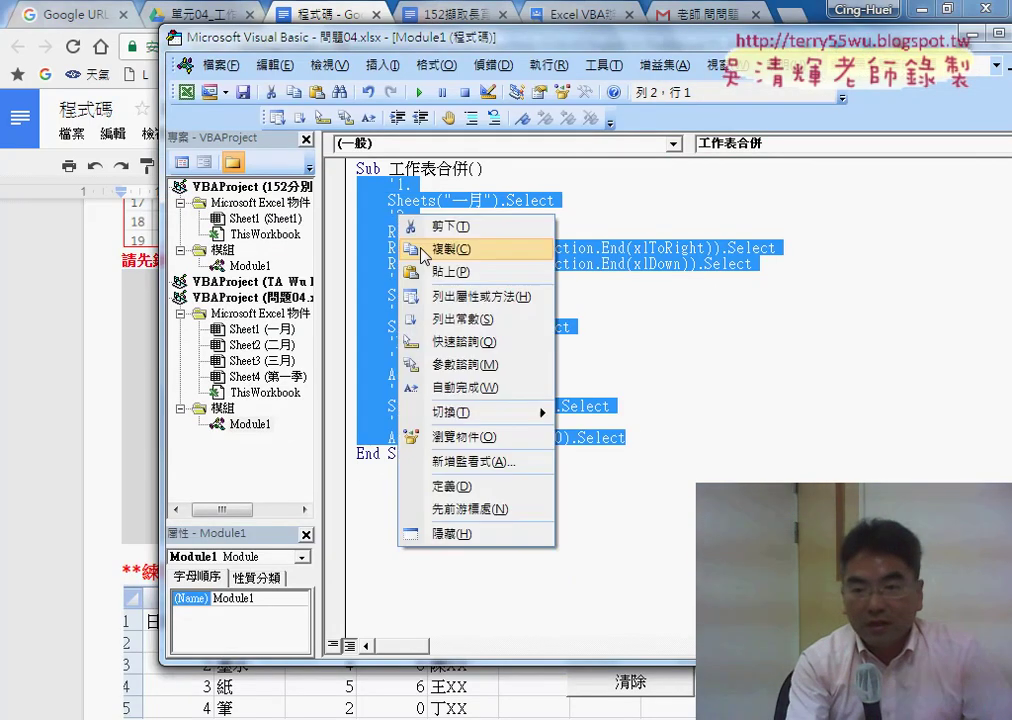
pyautogui.click(450, 271)
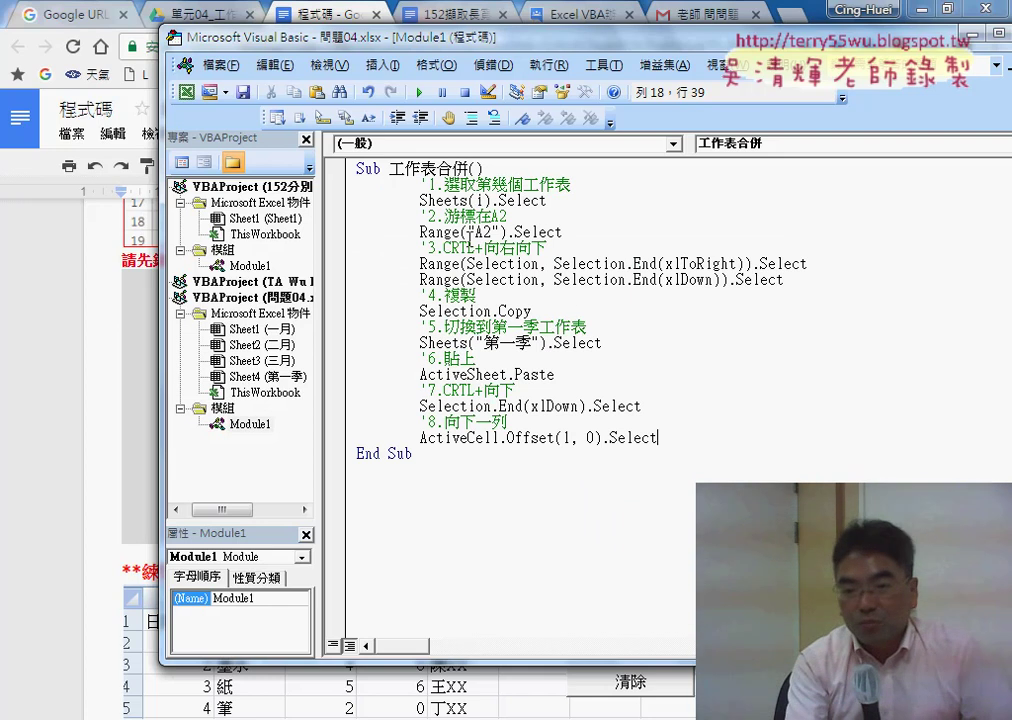
pyautogui.moveTo(571, 184); pyautogui.dragTo(437, 184)
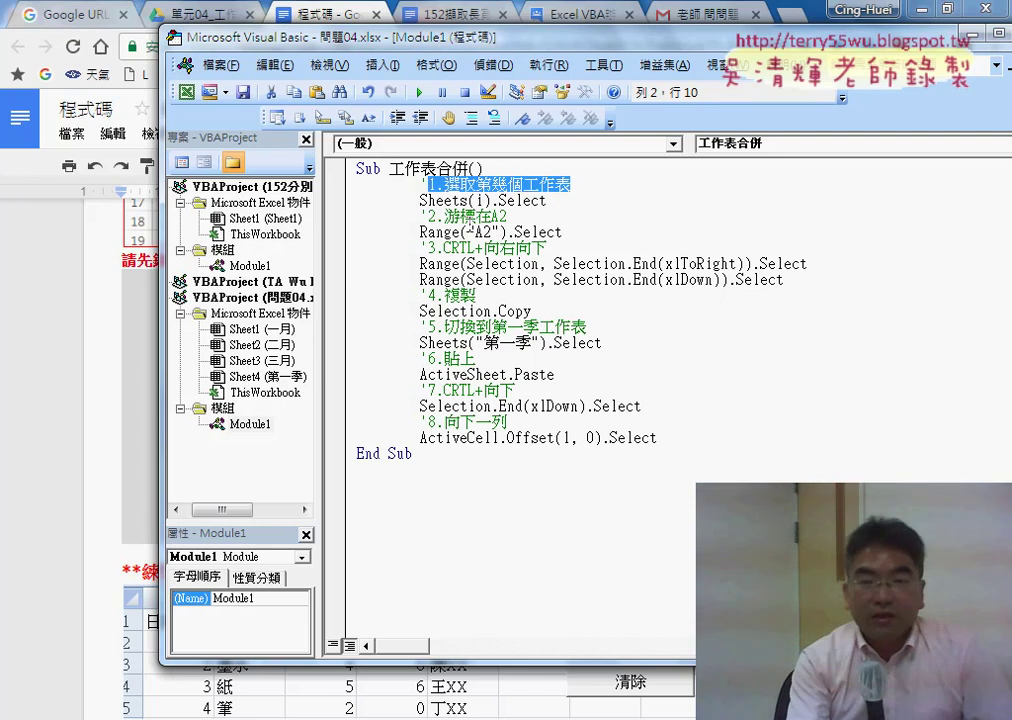
# Highlight the A2 comment and the (i) in Sheets(i).Select to explain them
pyautogui.moveTo(508, 216); pyautogui.dragTo(433, 216)
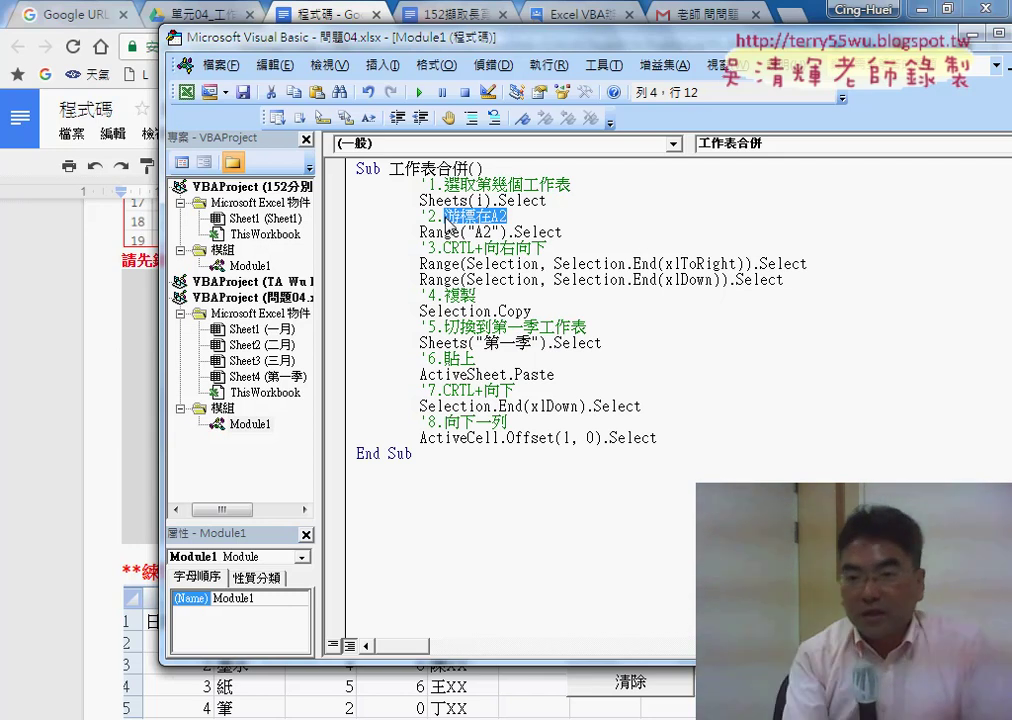
pyautogui.click(532, 210)
pyautogui.moveTo(492, 200); pyautogui.dragTo(467, 200)
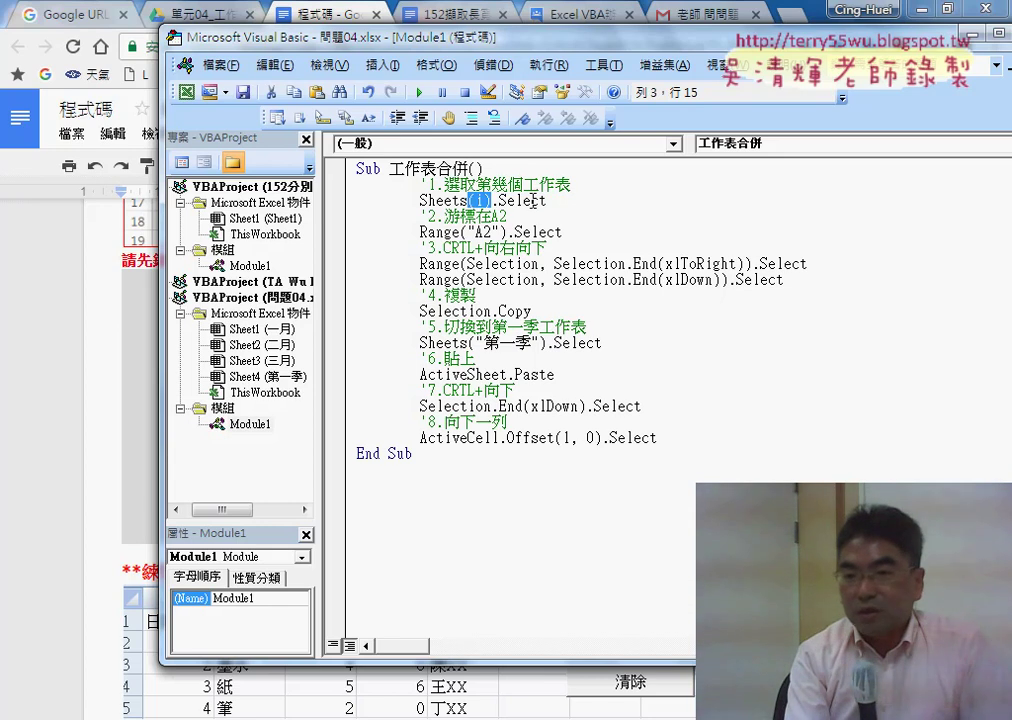
# Insert blank lines directly below the Sub 工作表合併() line
pyautogui.click(519, 167)
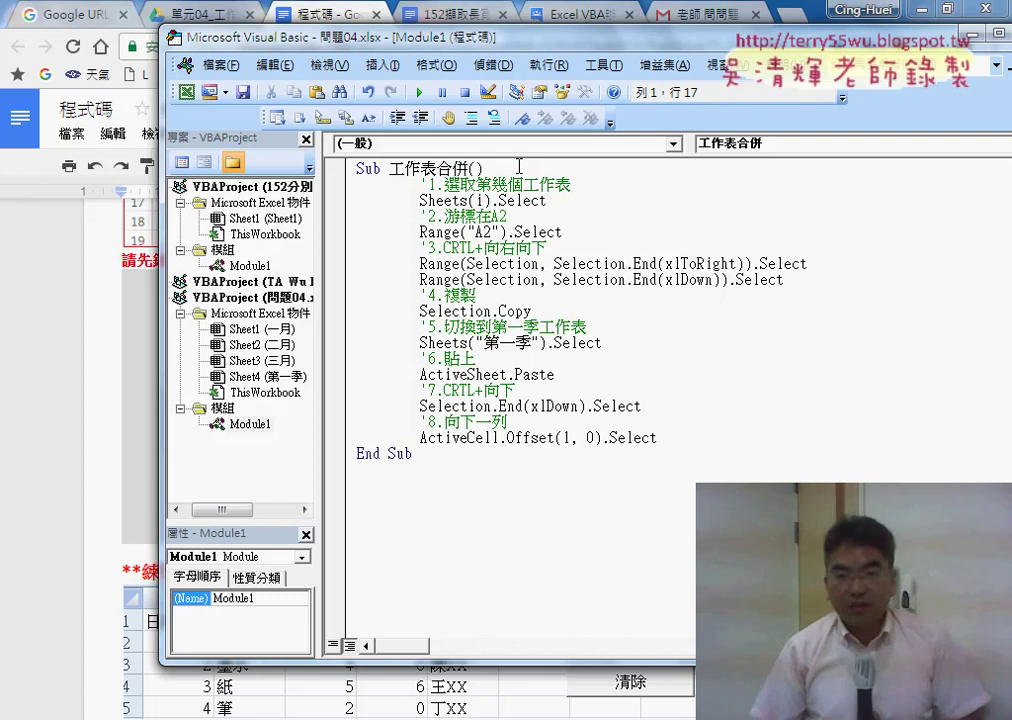
pyautogui.press('Return')
pyautogui.press('Return')
pyautogui.click(358, 184)
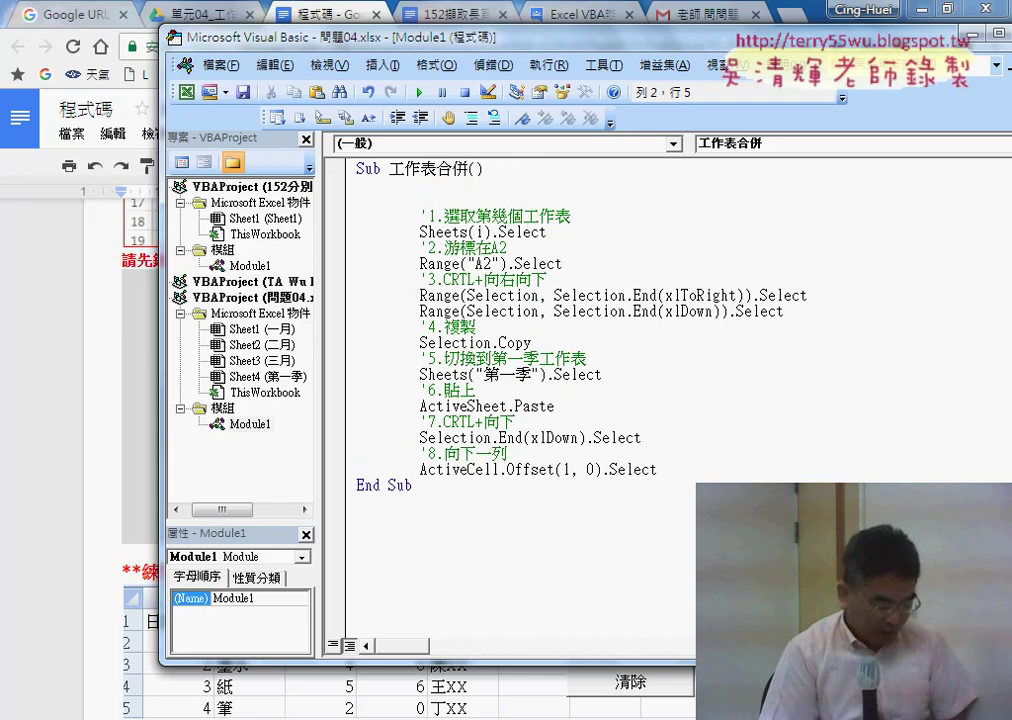
# Type an indented For i = 1 To 3 header with a Next line beneath it
pyautogui.press('Tab')
pyautogui.write('for ')
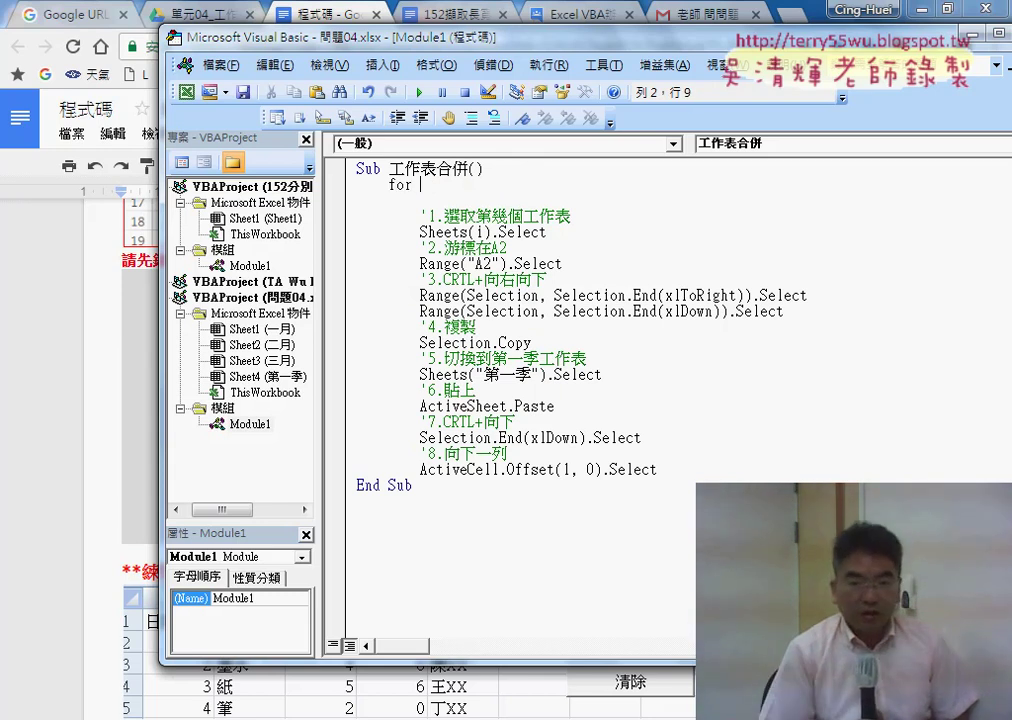
pyautogui.write('i=')
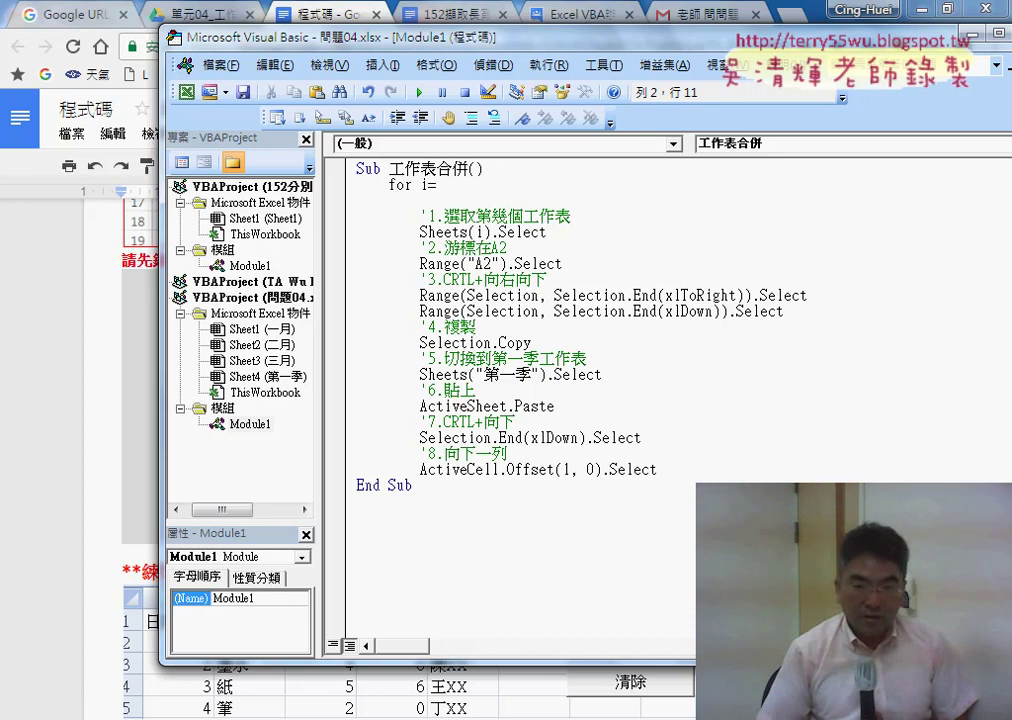
pyautogui.write('1')
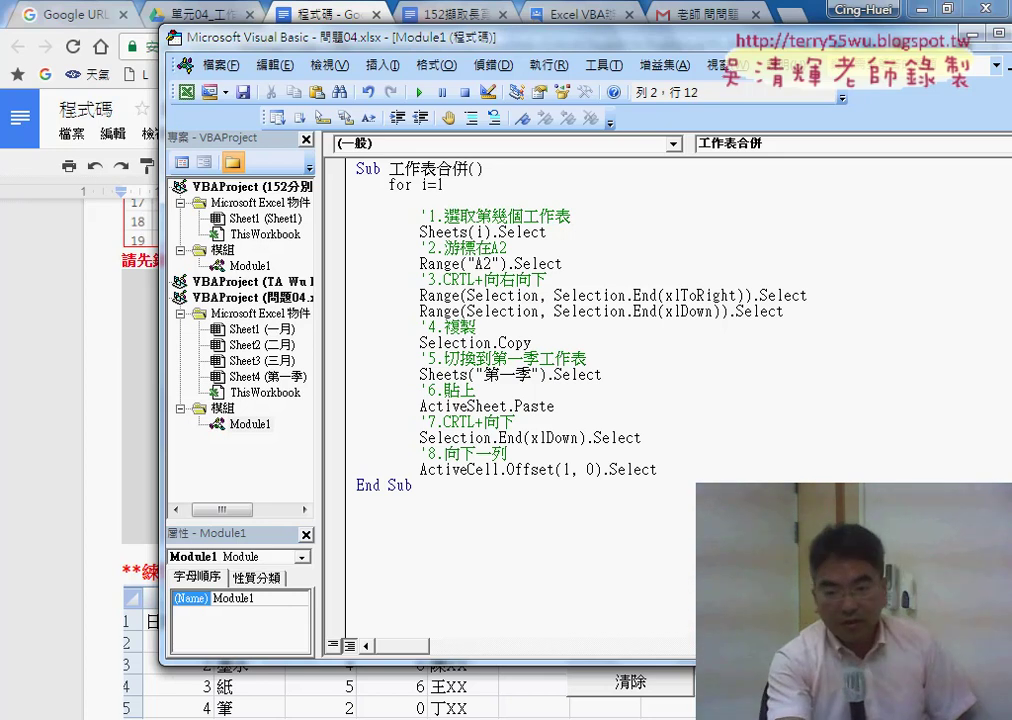
pyautogui.click(664, 636)
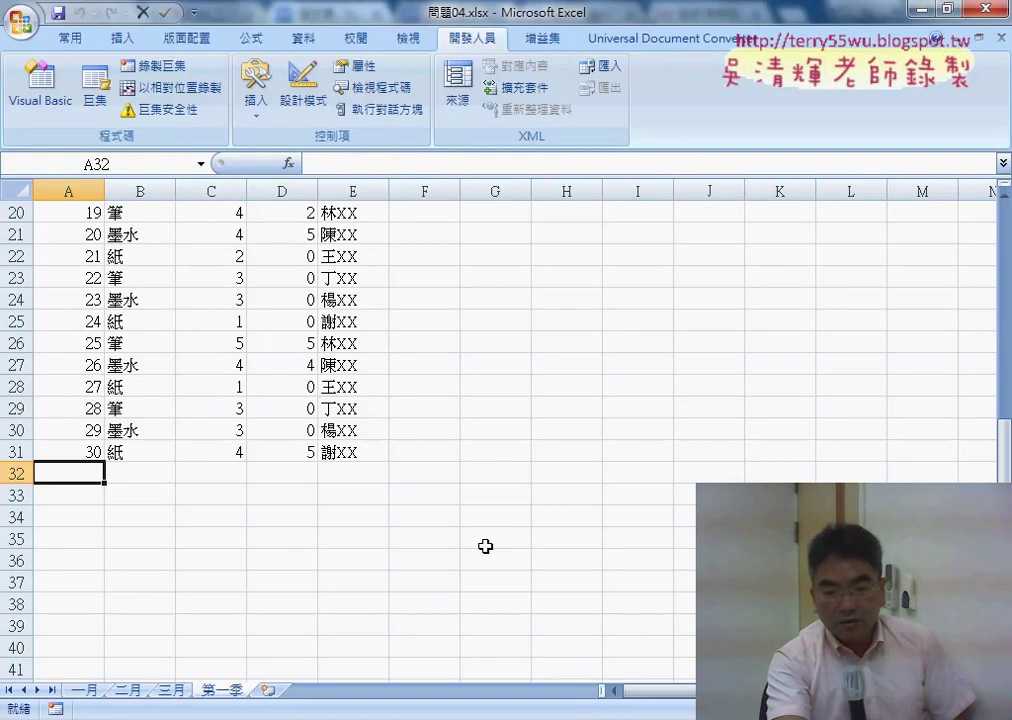
pyautogui.click(664, 620)
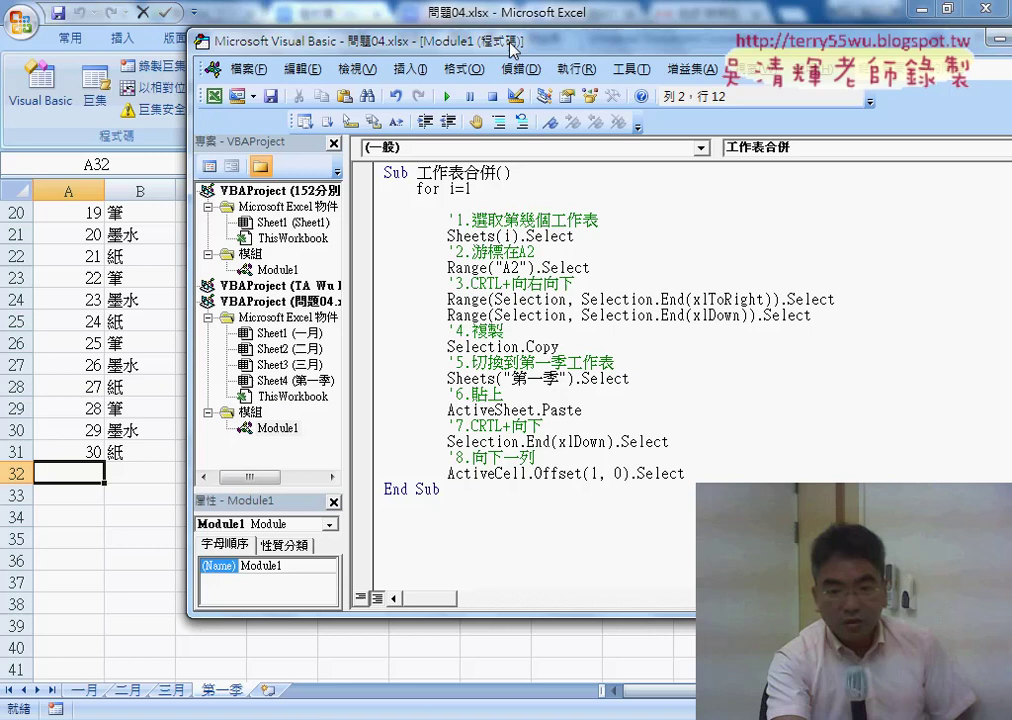
pyautogui.moveTo(480, 30); pyautogui.dragTo(501, 41)
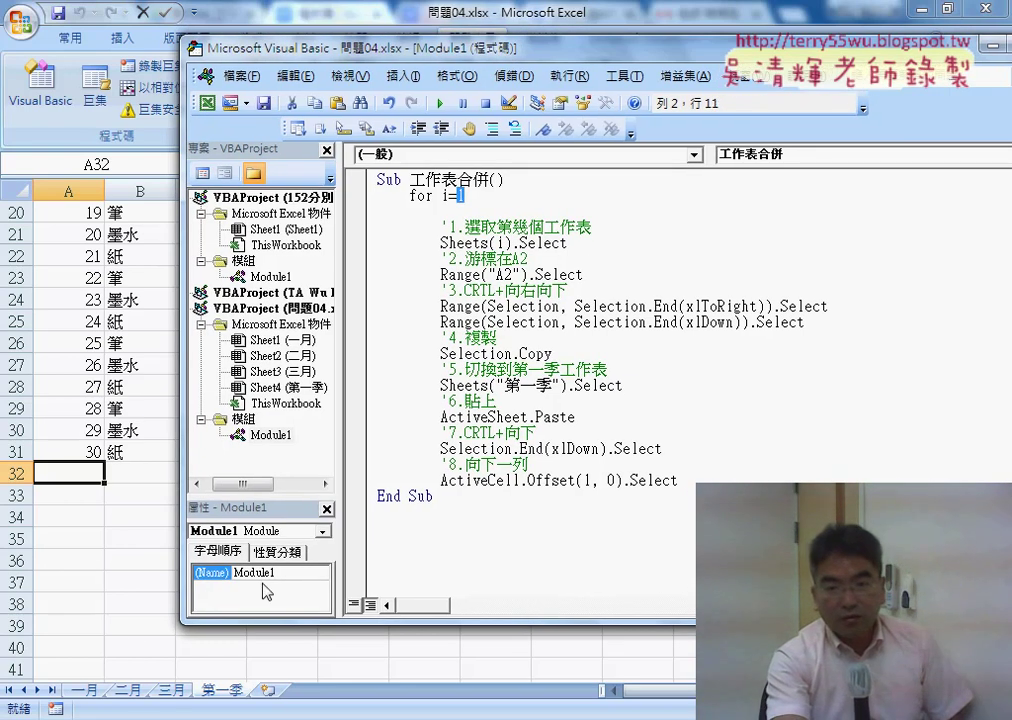
pyautogui.click(491, 195)
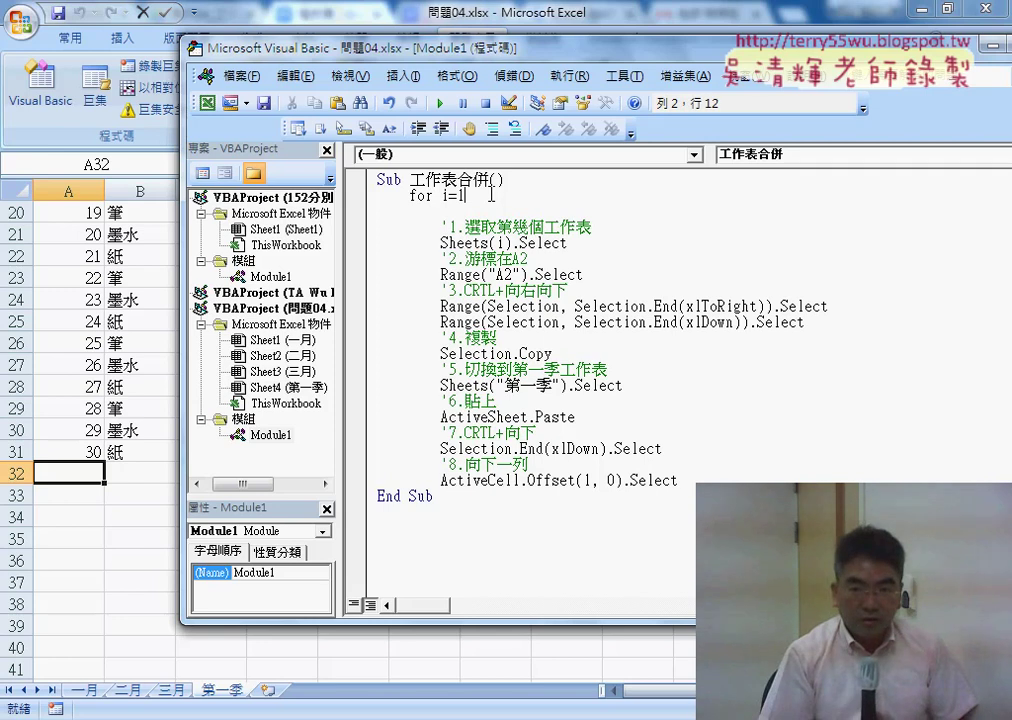
pyautogui.write(' t')
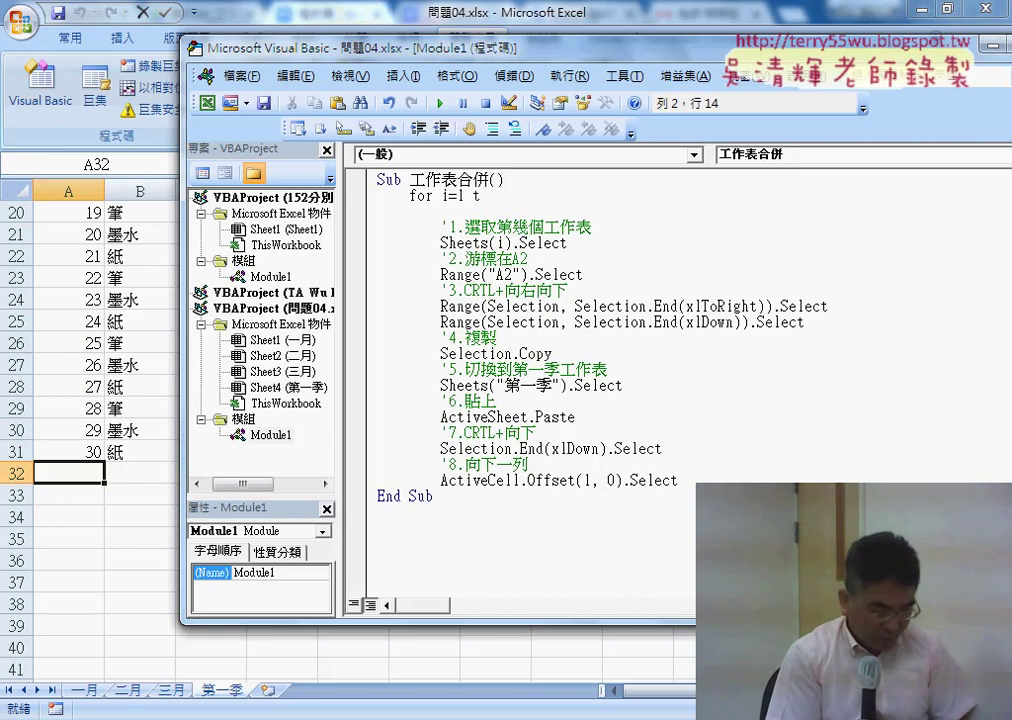
pyautogui.write('o 3')
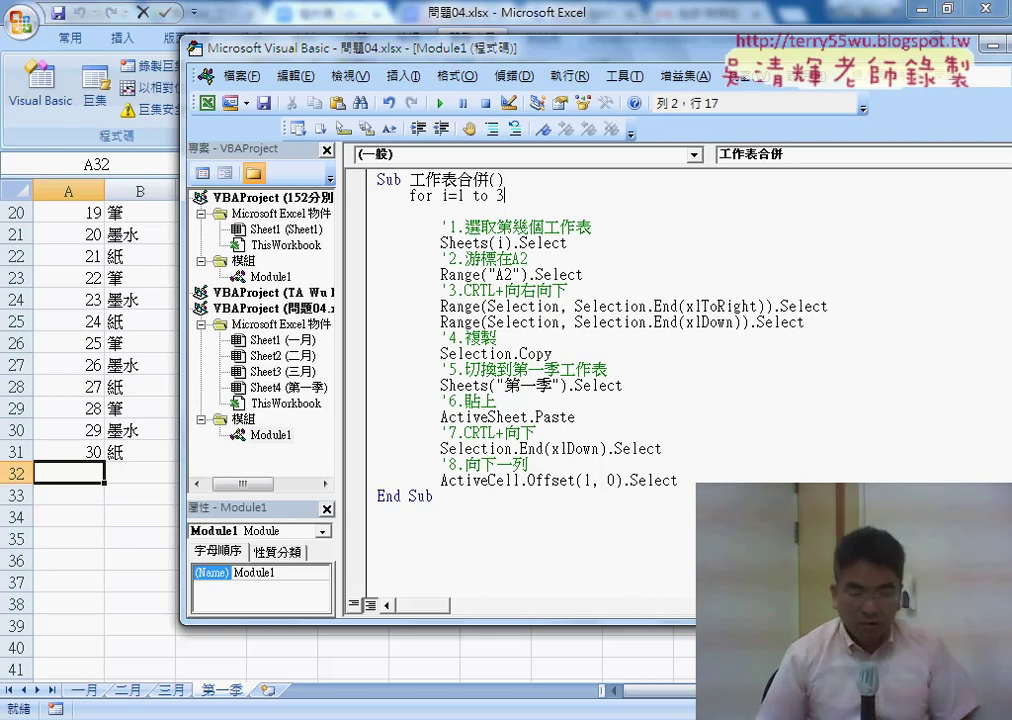
pyautogui.press('Return')
pyautogui.press('Return')
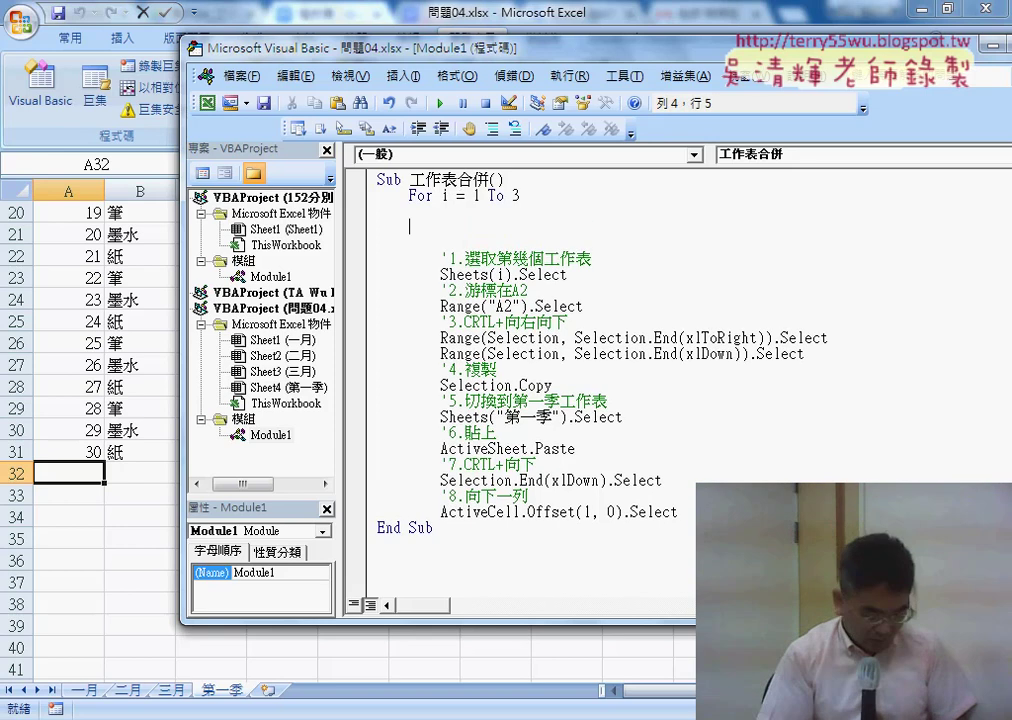
pyautogui.write('next')
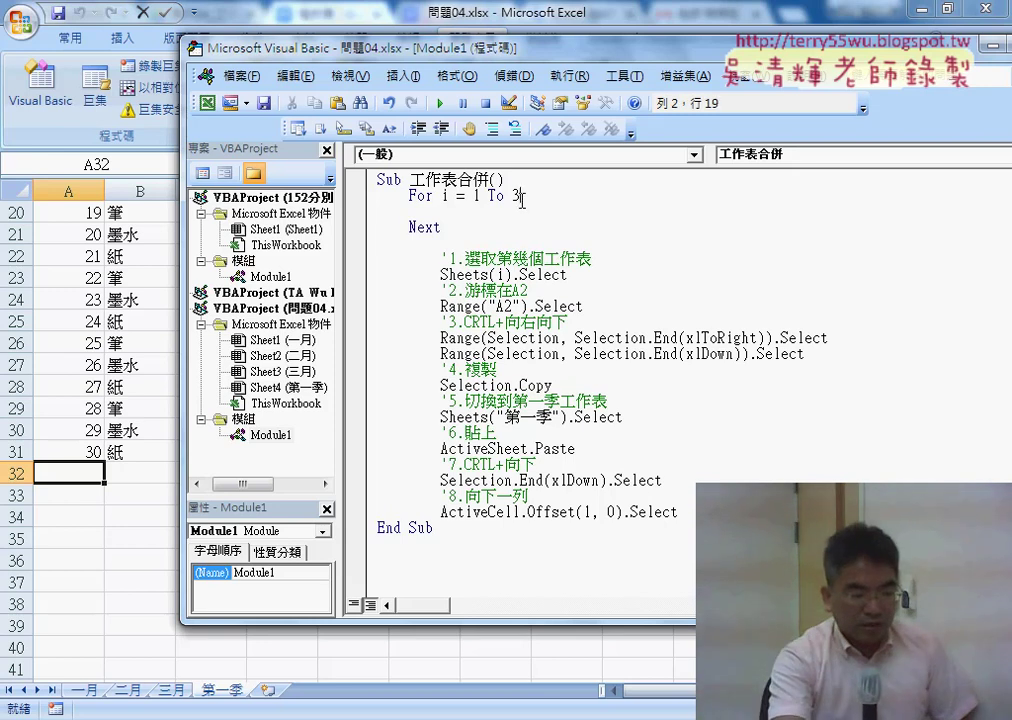
# Select the loop limit 3 and mark Sheets(i) and the 第一季 tab in red, then clear the marks
pyautogui.moveTo(521, 198); pyautogui.dragTo(512, 197)
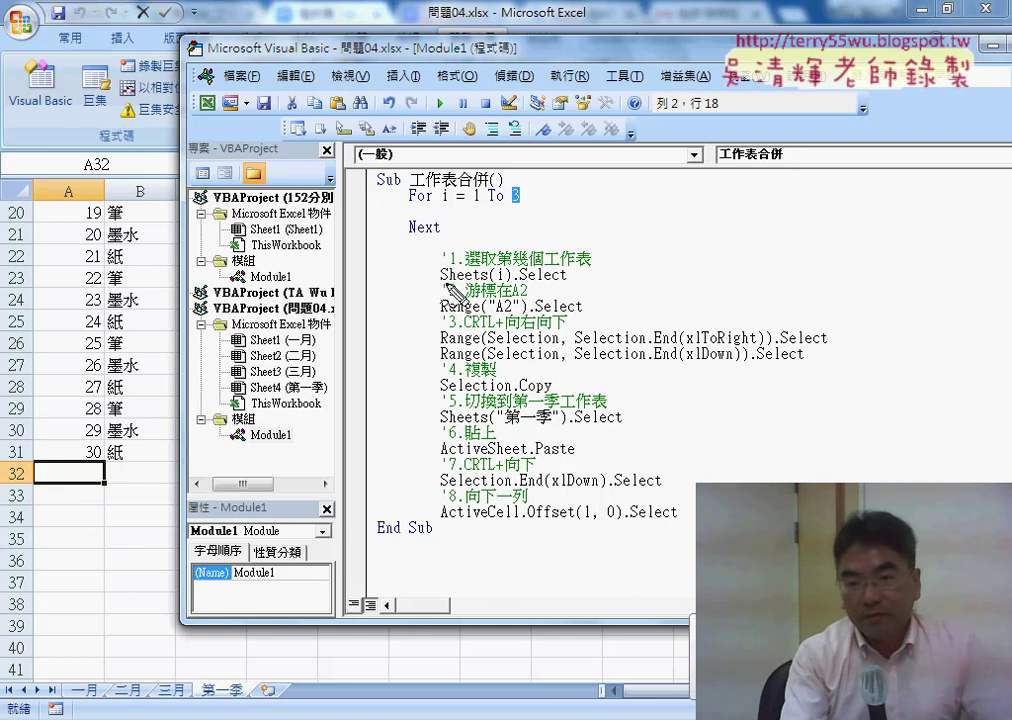
pyautogui.moveTo(441, 286); pyautogui.dragTo(492, 281)
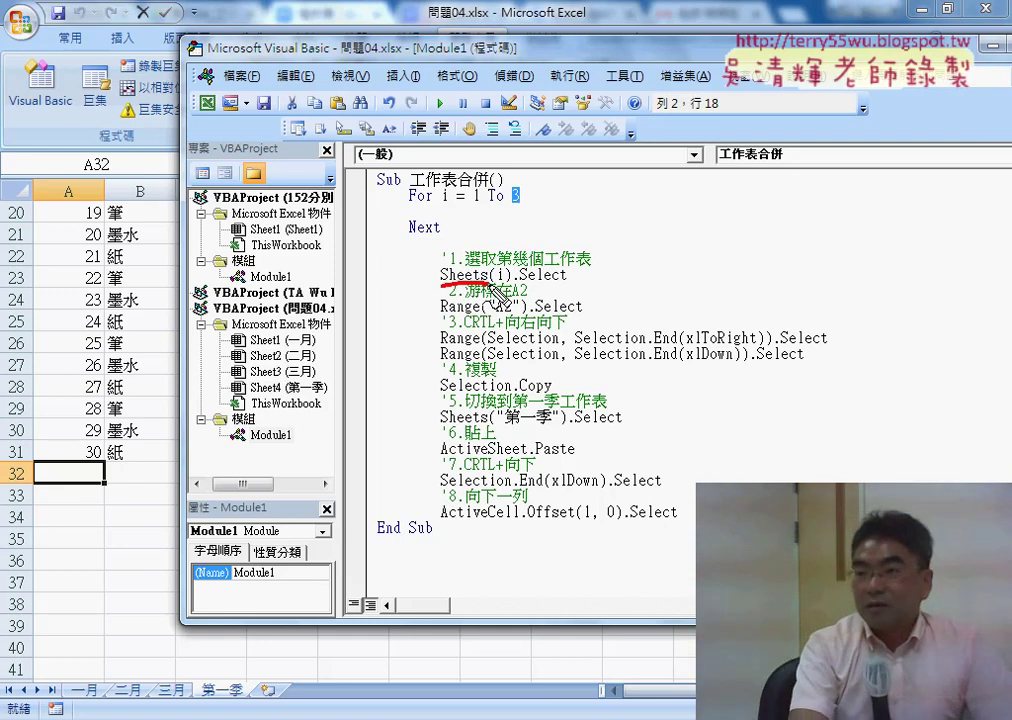
pyautogui.moveTo(484, 285)
pyautogui.mouseDown()
pyautogui.moveTo(476, 272)
pyautogui.moveTo(493, 287)
pyautogui.mouseUp()
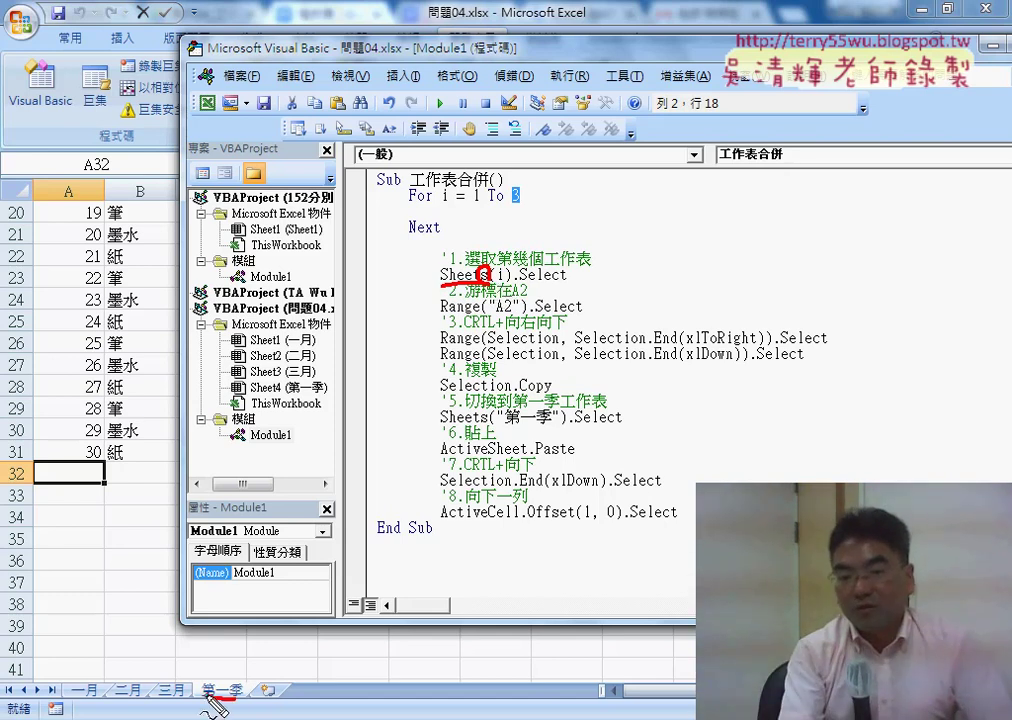
pyautogui.moveTo(205, 684); pyautogui.dragTo(235, 706)
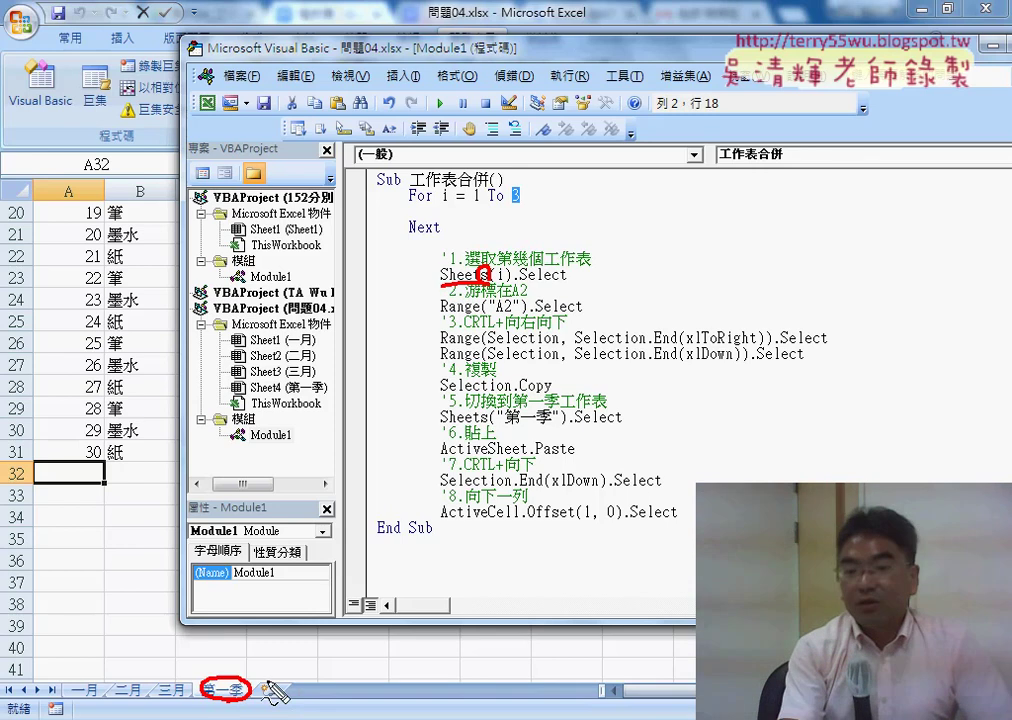
pyautogui.moveTo(234, 653)
pyautogui.mouseDown()
pyautogui.moveTo(255, 652)
pyautogui.moveTo(262, 668)
pyautogui.mouseUp()
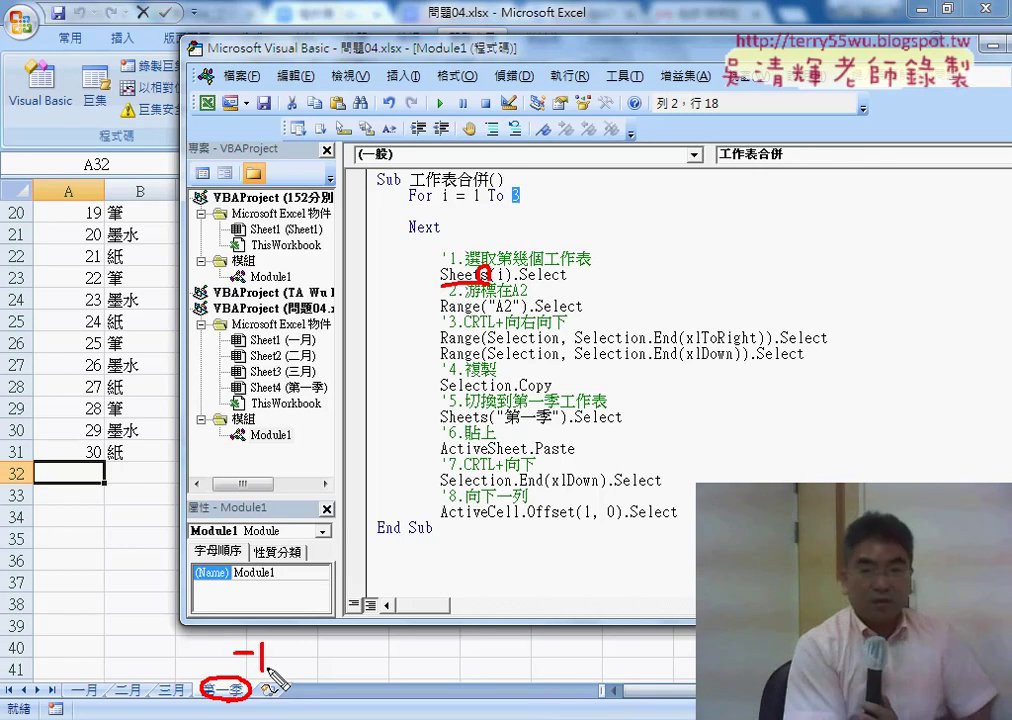
pyautogui.press('Escape')
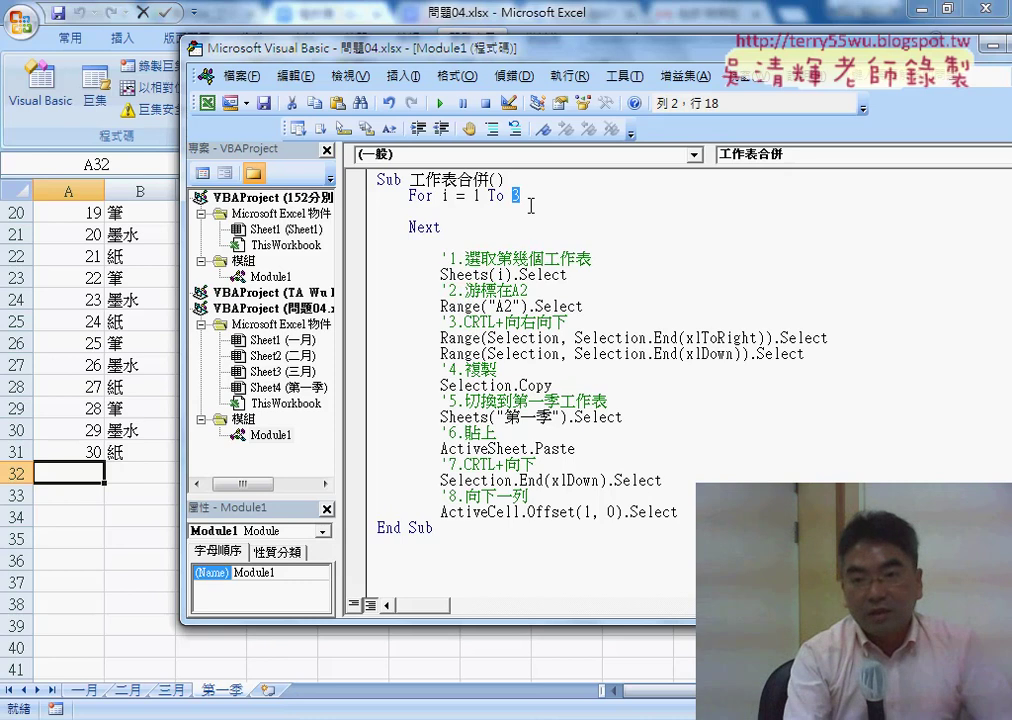
# Type sheets. after To and browse the members Count, Add, Copy, Delete, FillAcrossSheets and Move
pyautogui.write('s')
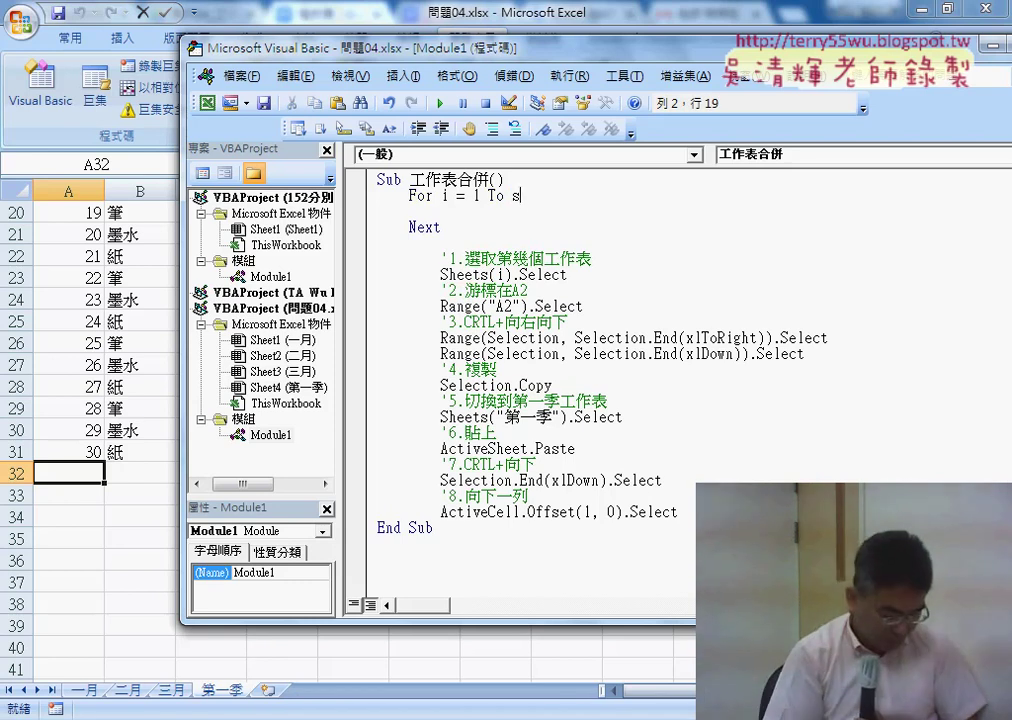
pyautogui.write('heets')
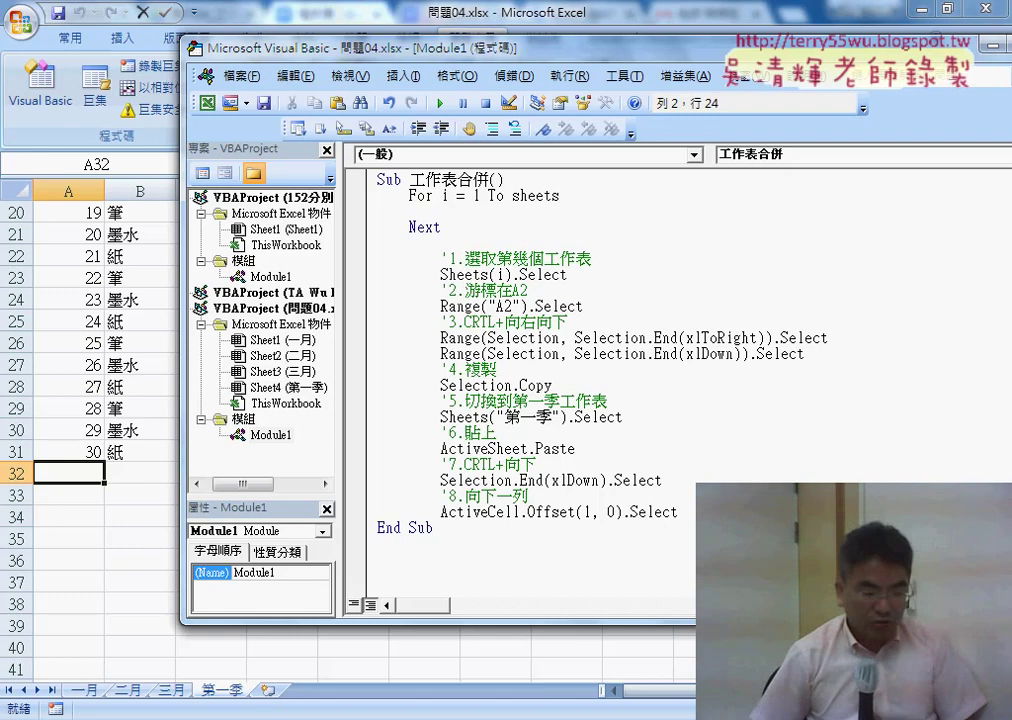
pyautogui.write('.')
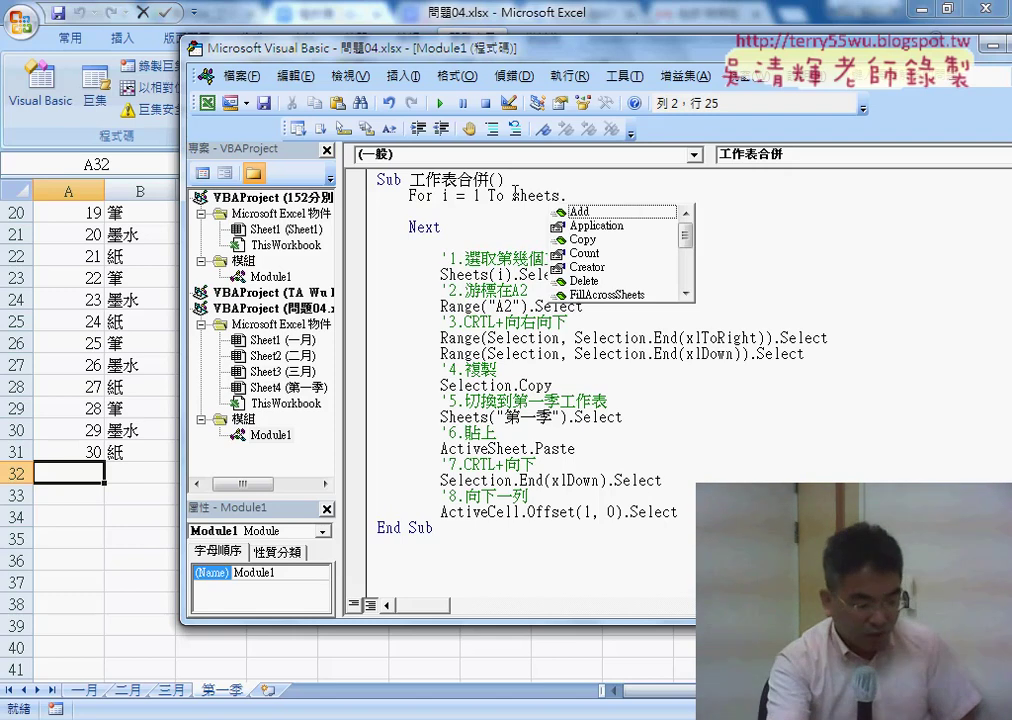
pyautogui.click(586, 253)
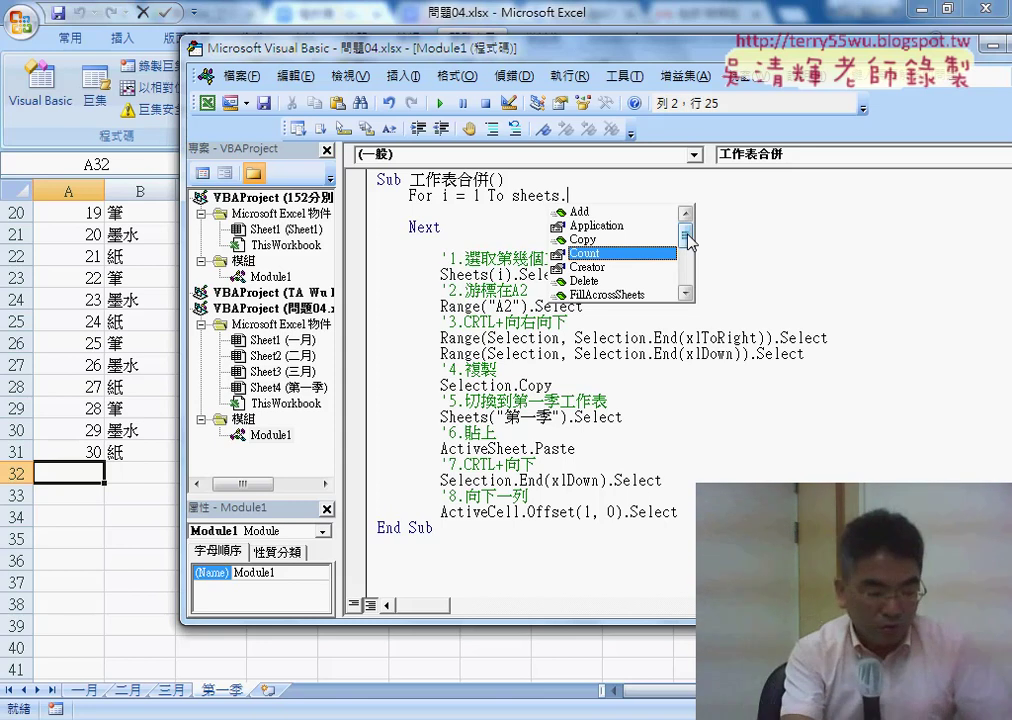
pyautogui.click(582, 213)
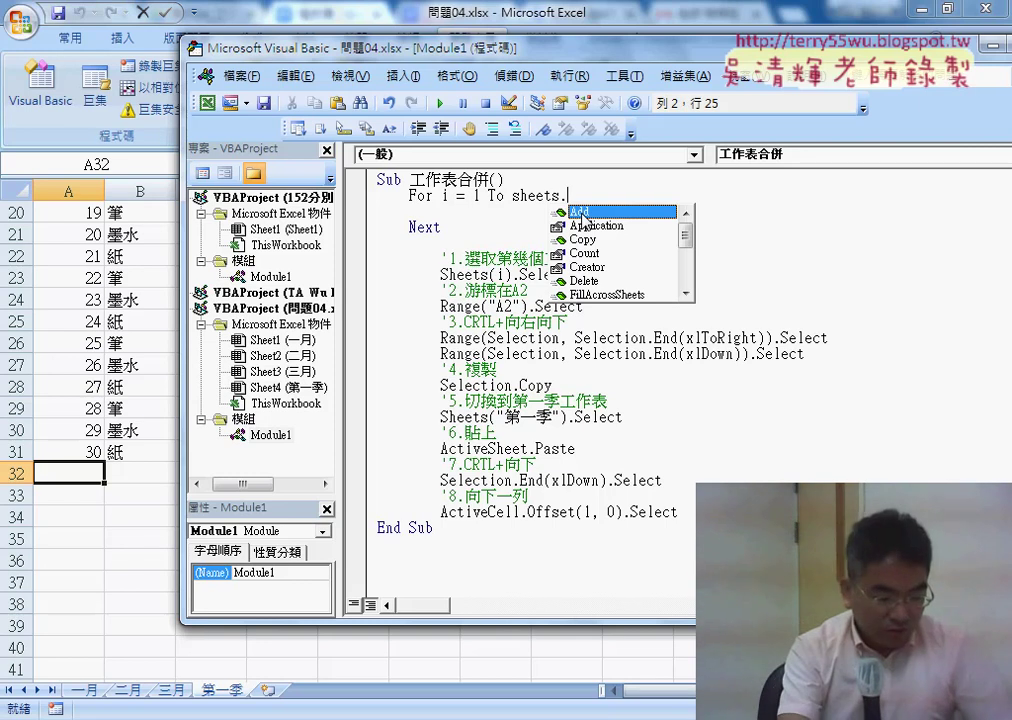
pyautogui.click(588, 240)
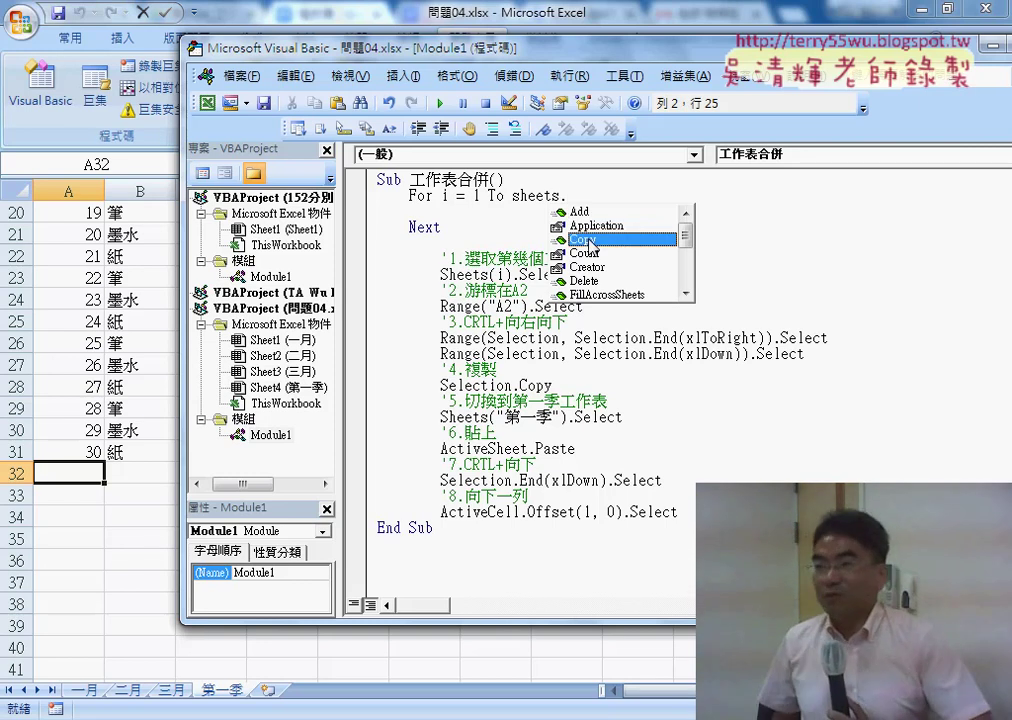
pyautogui.click(610, 253)
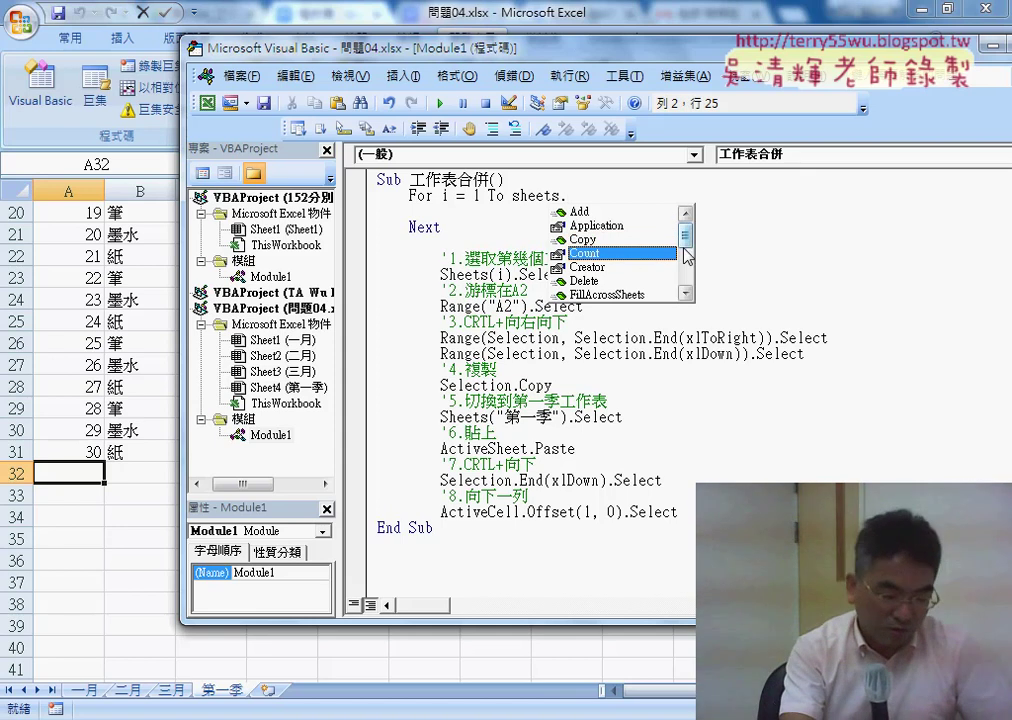
pyautogui.scroll(-2, 684, 240)
pyautogui.scroll(-1, 640, 245)
pyautogui.click(594, 244)
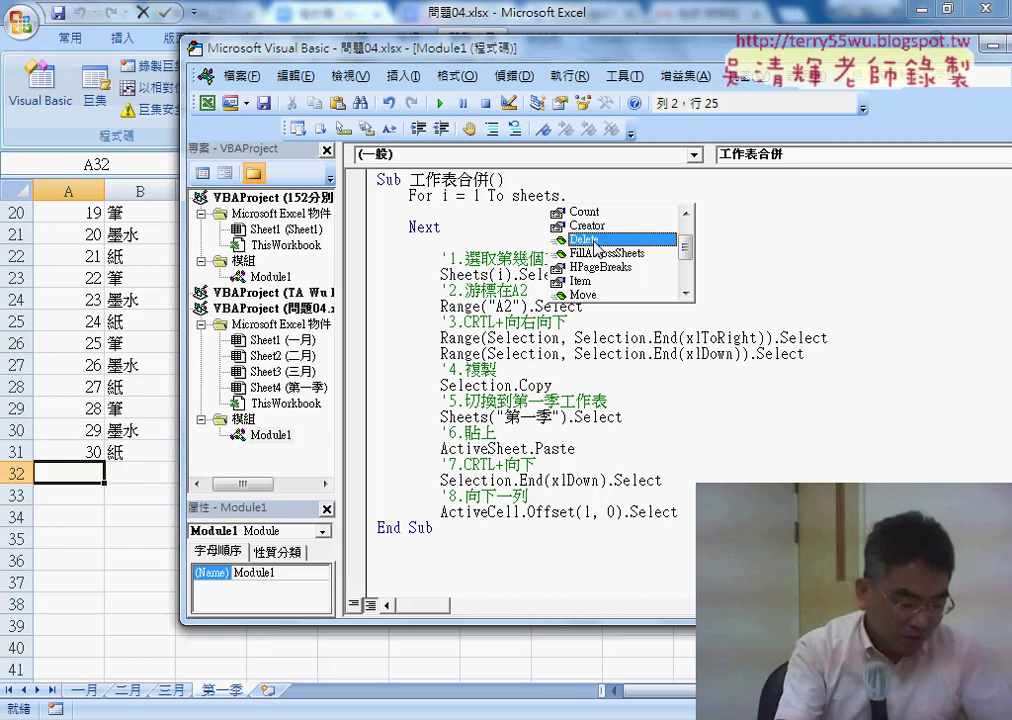
pyautogui.click(605, 253)
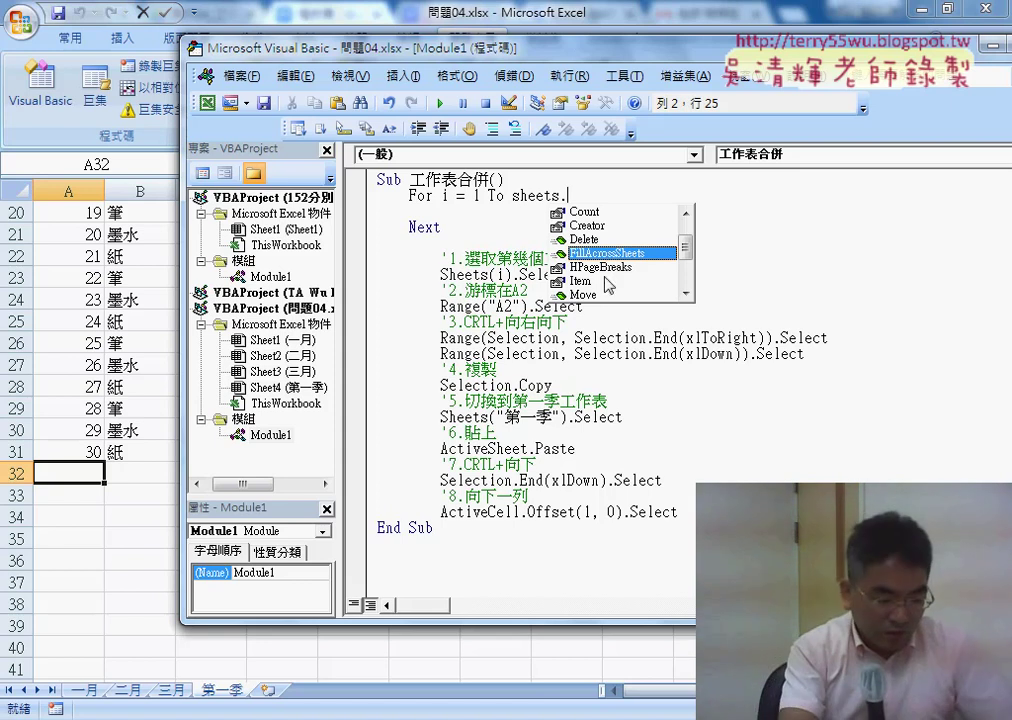
pyautogui.click(598, 296)
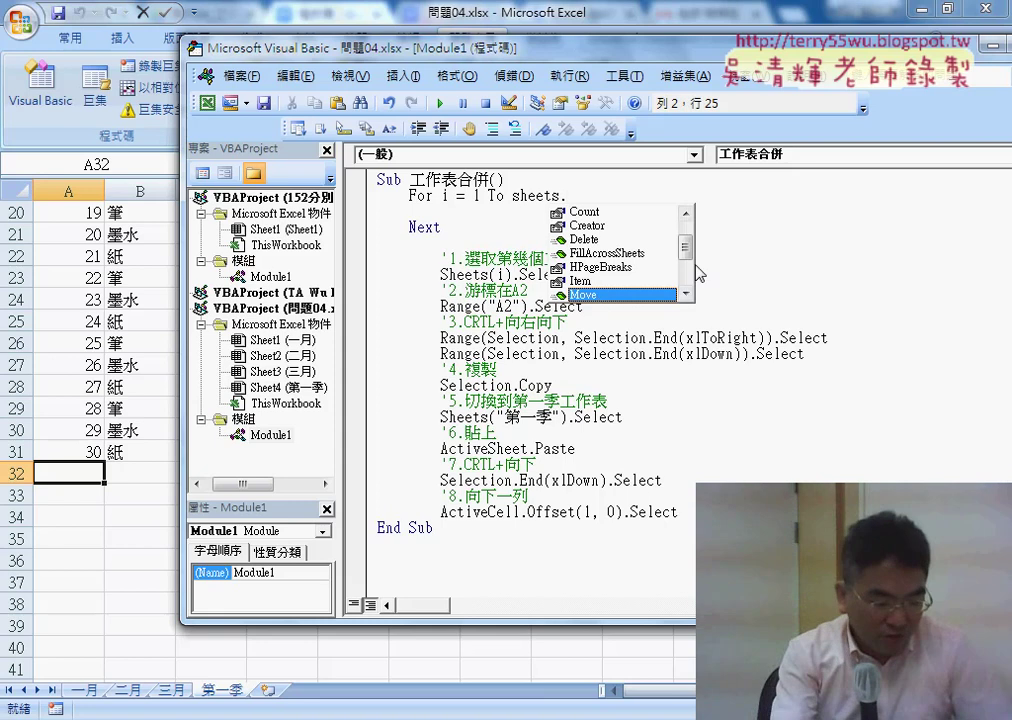
# Browse further Sheets members: PrintOut, PrintPreview and VPageBreaks
pyautogui.scroll(-2, 686, 267)
pyautogui.scroll(-1, 686, 268)
pyautogui.scroll(-2, 687, 283)
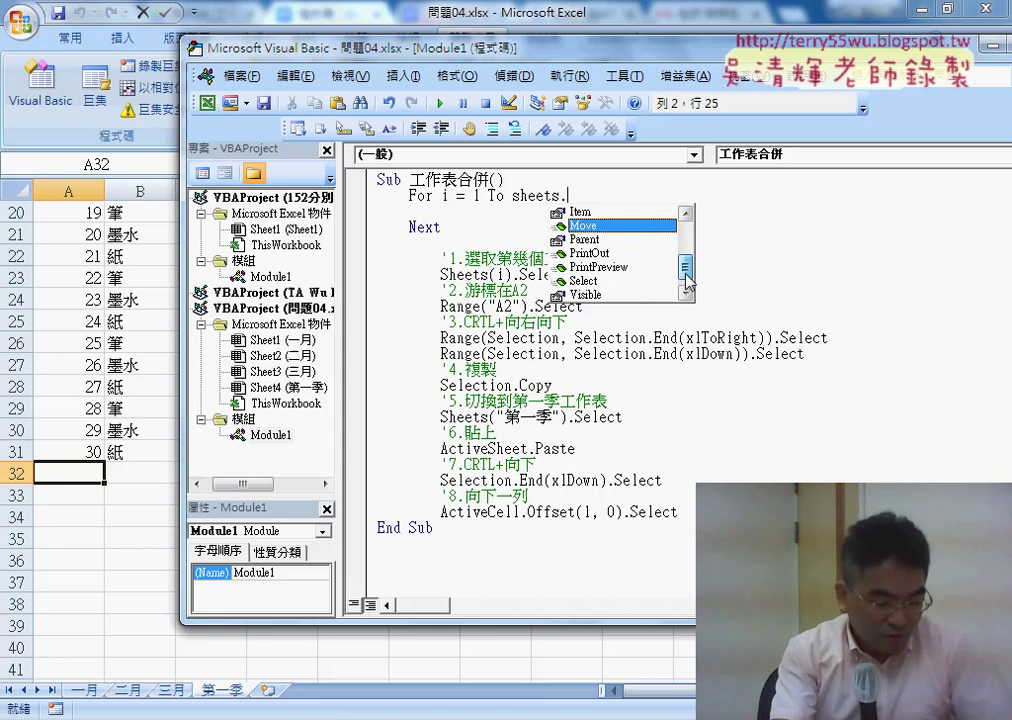
pyautogui.click(606, 254)
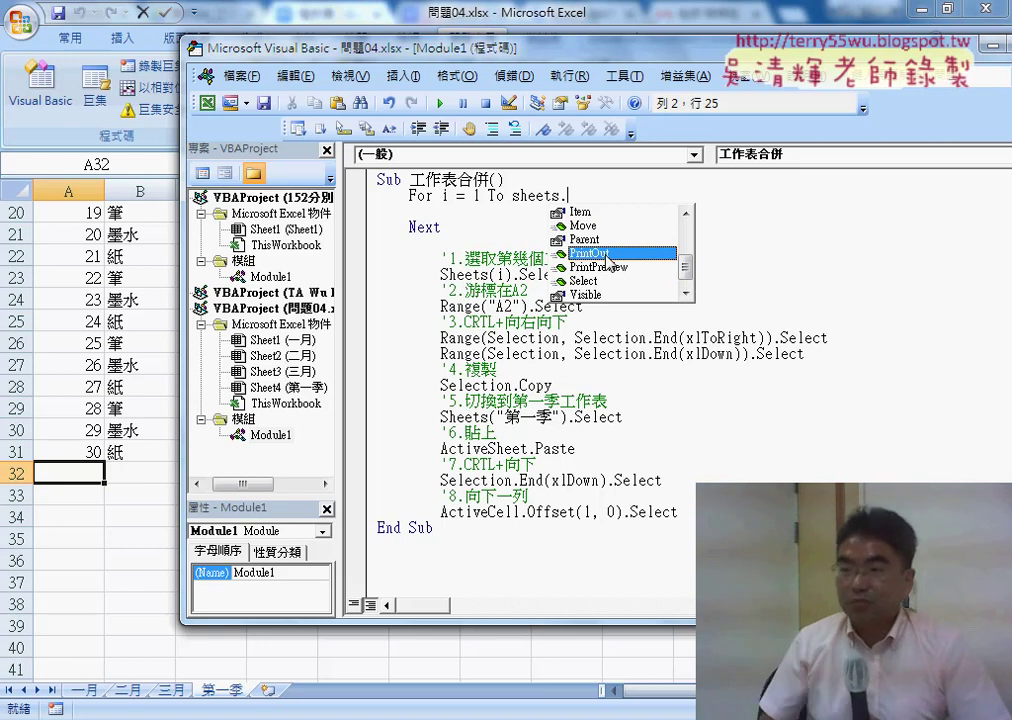
pyautogui.click(607, 268)
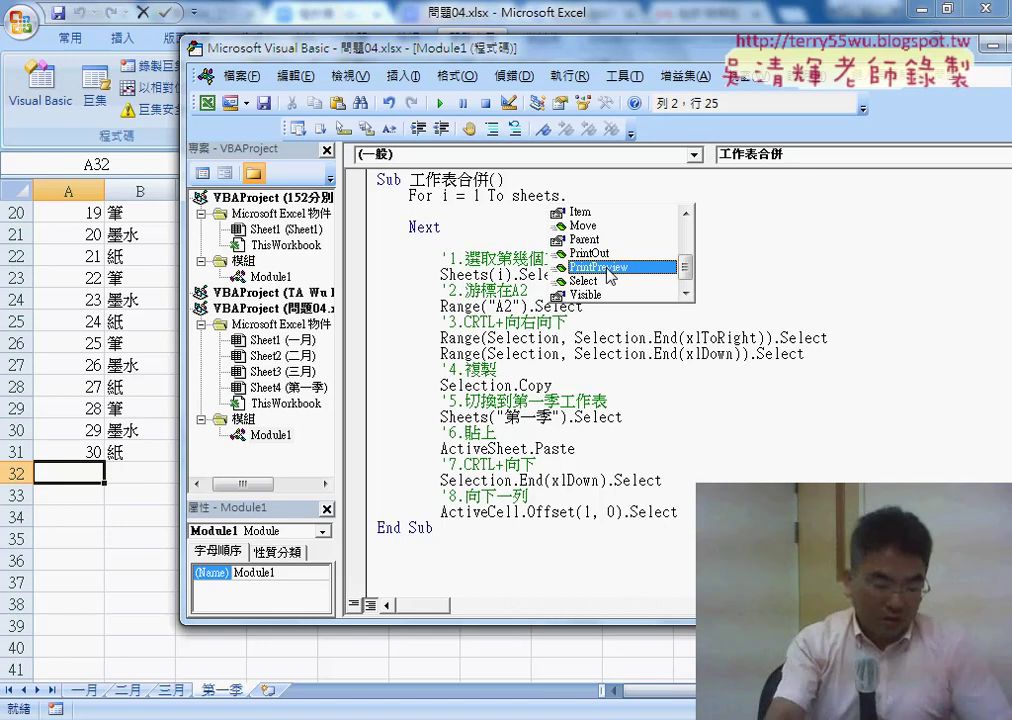
pyautogui.scroll(-1, 688, 268)
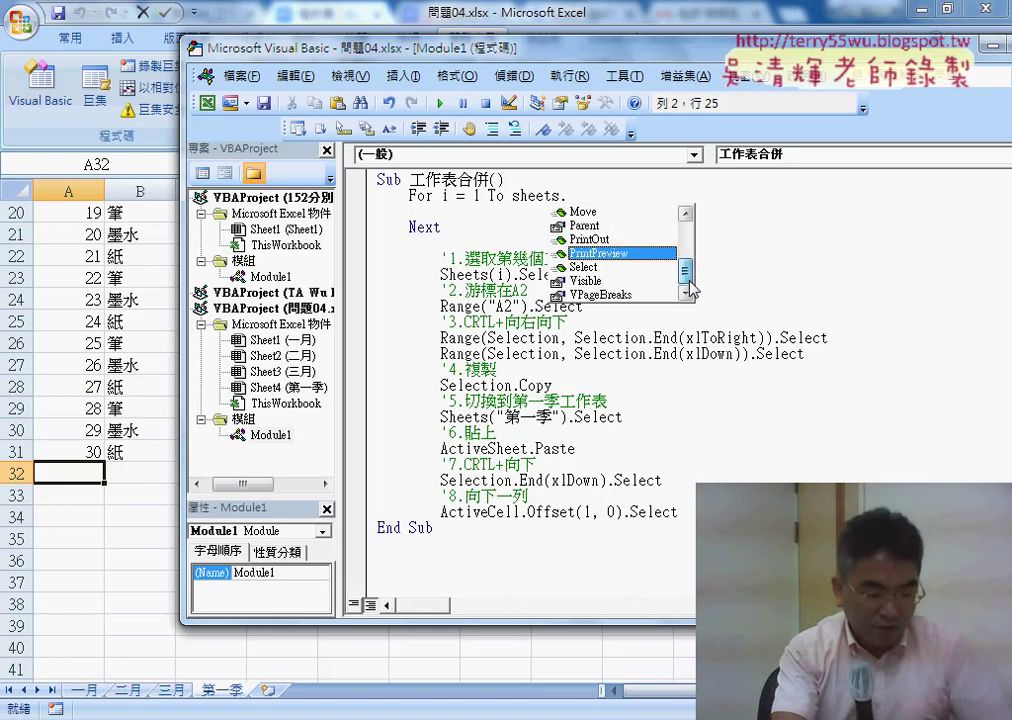
pyautogui.click(614, 294)
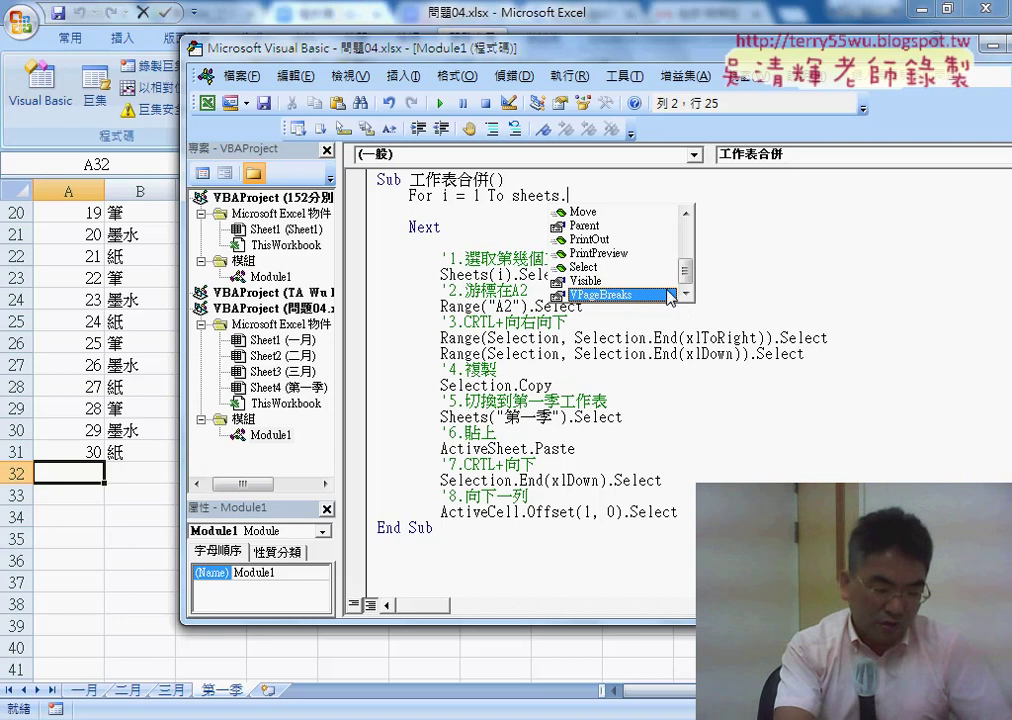
pyautogui.moveTo(690, 275); pyautogui.dragTo(689, 237)
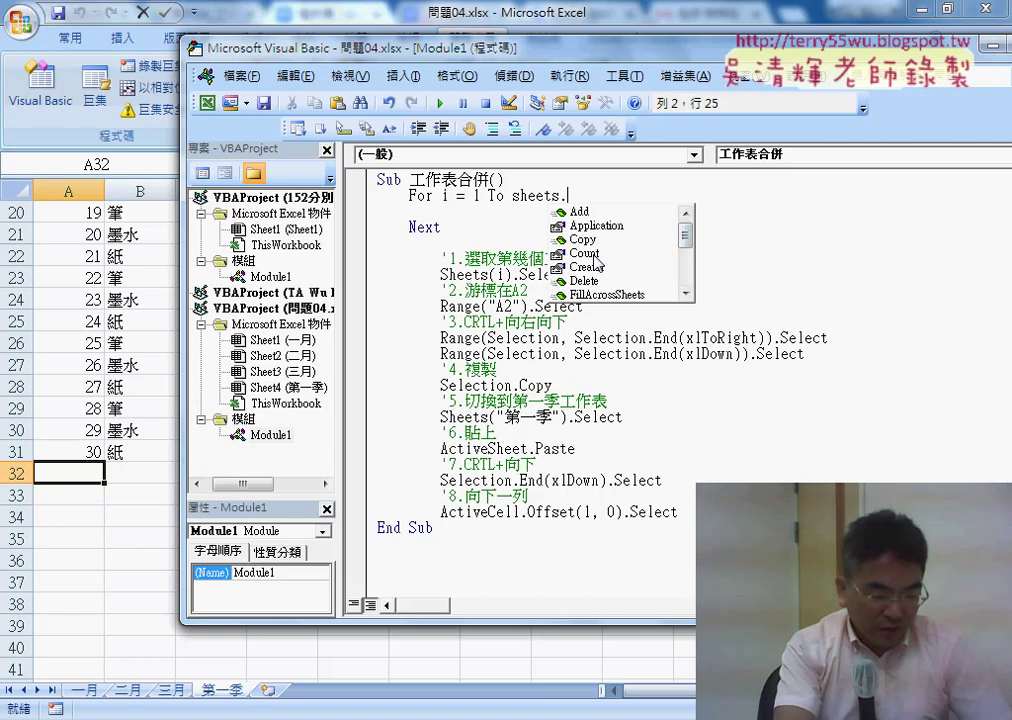
# Complete the limit as Sheets.Count and append -1, giving For i = 1 To Sheets.Count - 1
pyautogui.doubleClick(636, 252)
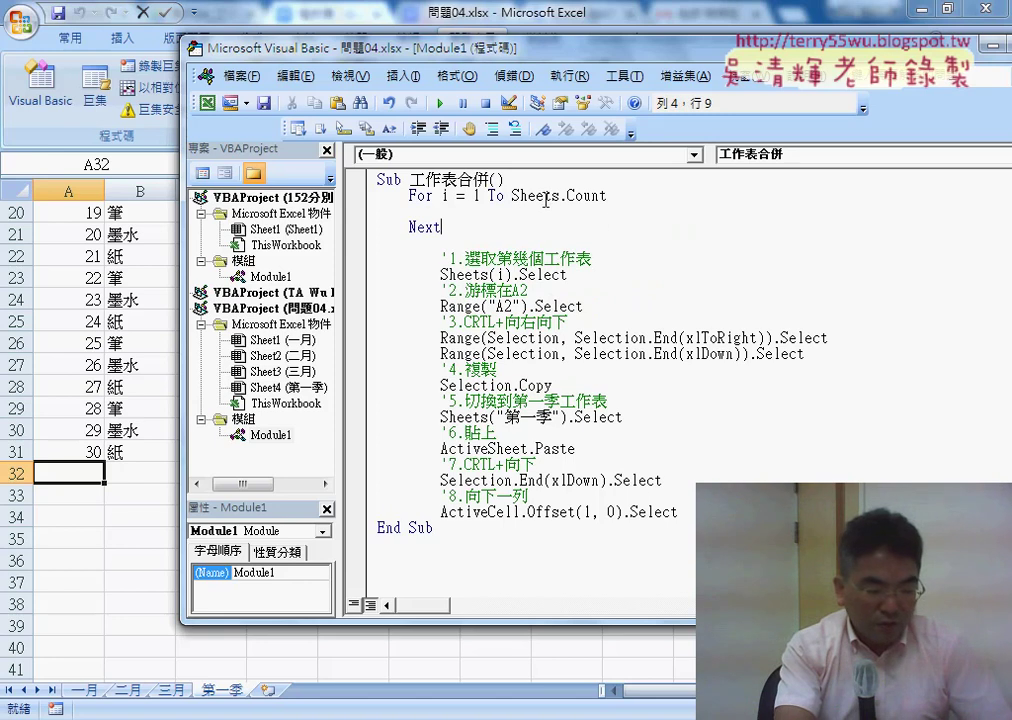
pyautogui.moveTo(511, 195); pyautogui.dragTo(607, 195)
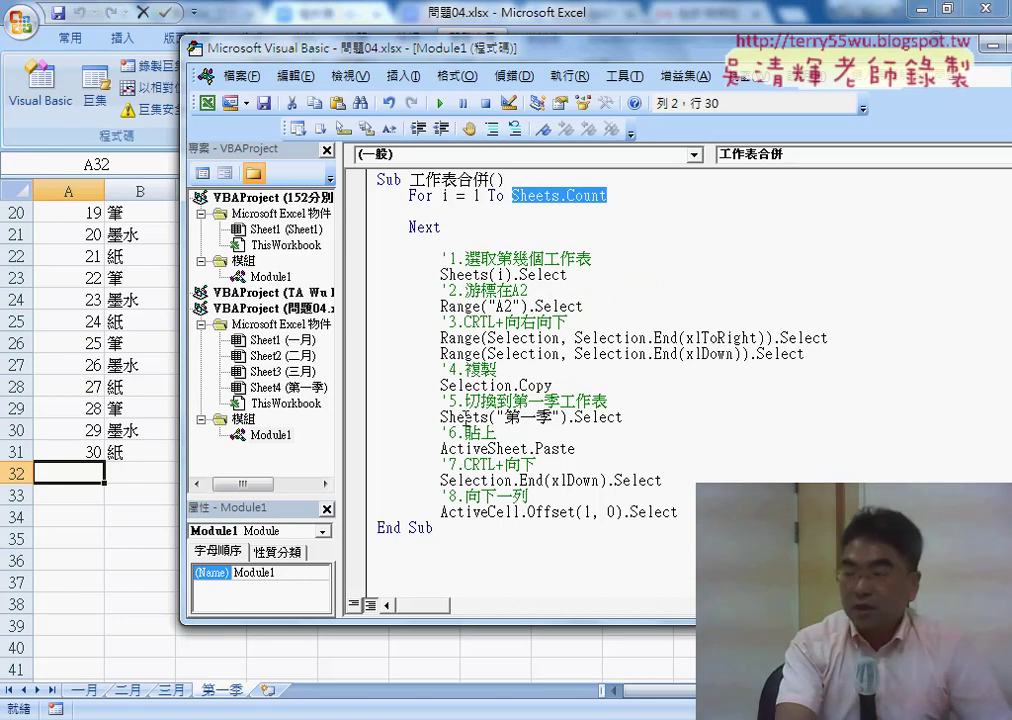
pyautogui.click(617, 200)
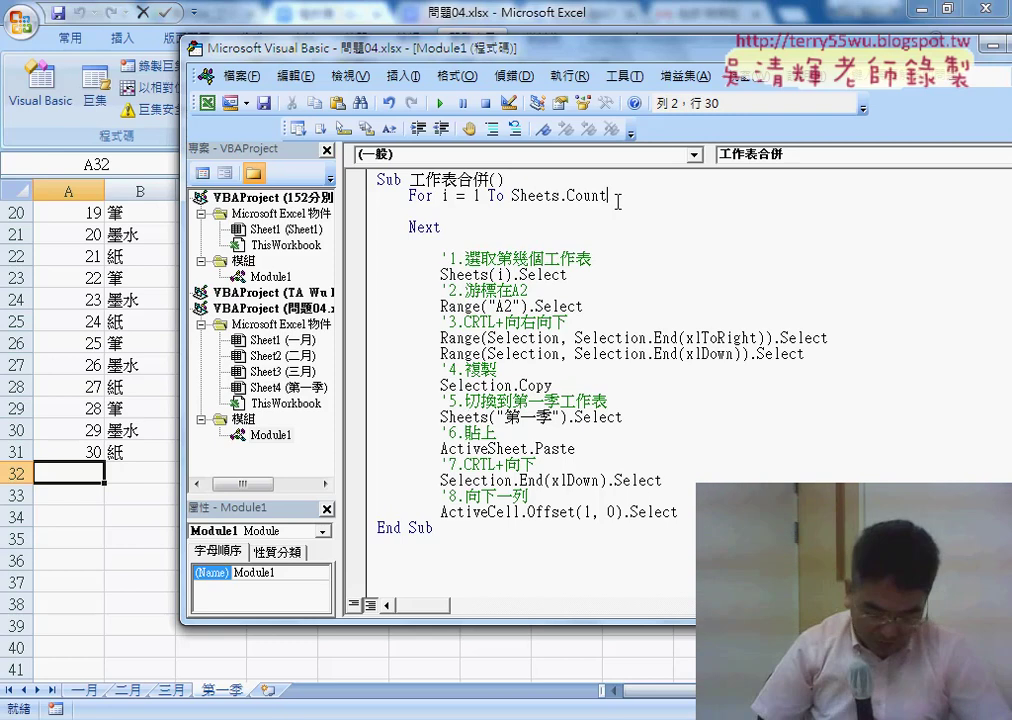
pyautogui.write('-1')
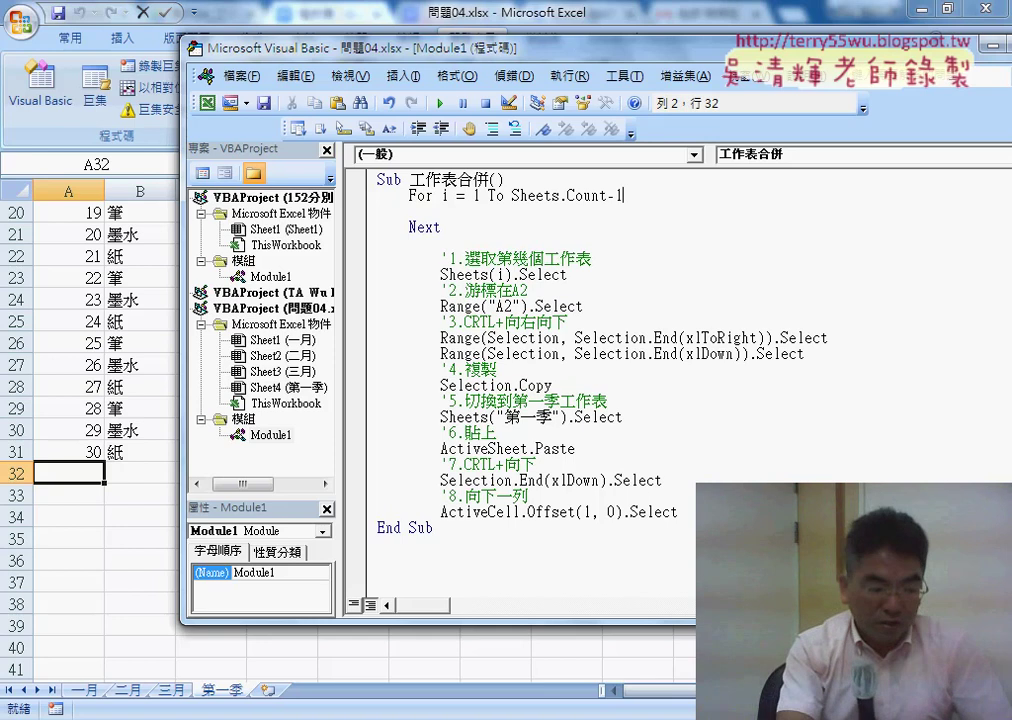
pyautogui.click(670, 306)
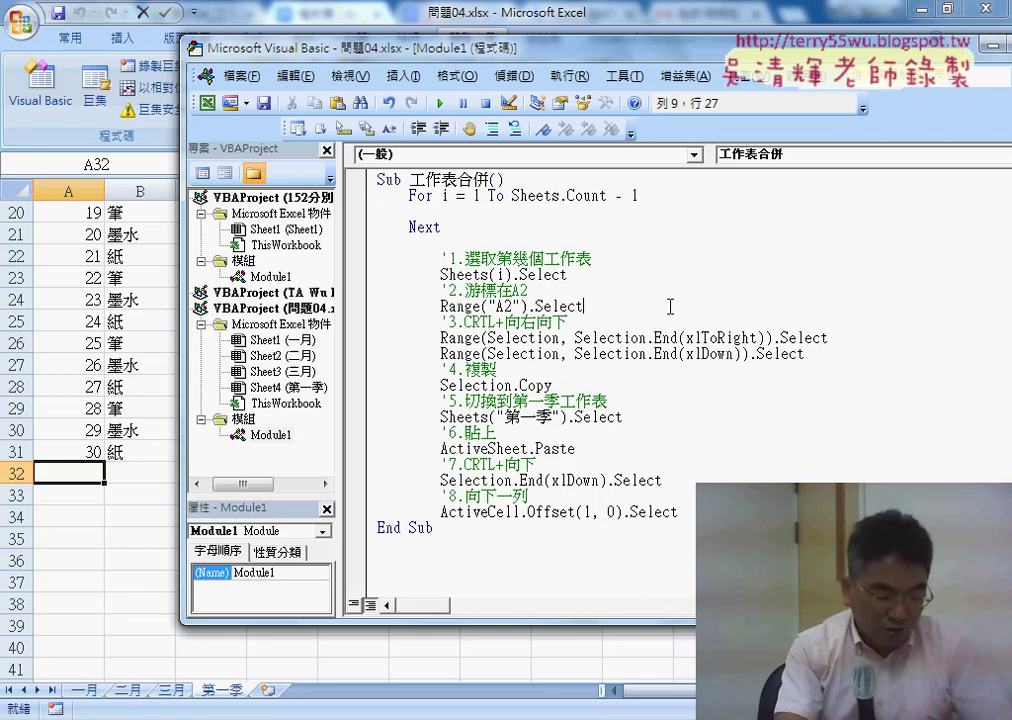
pyautogui.hotkey('alt', 'F11')
pyautogui.click(269, 691)
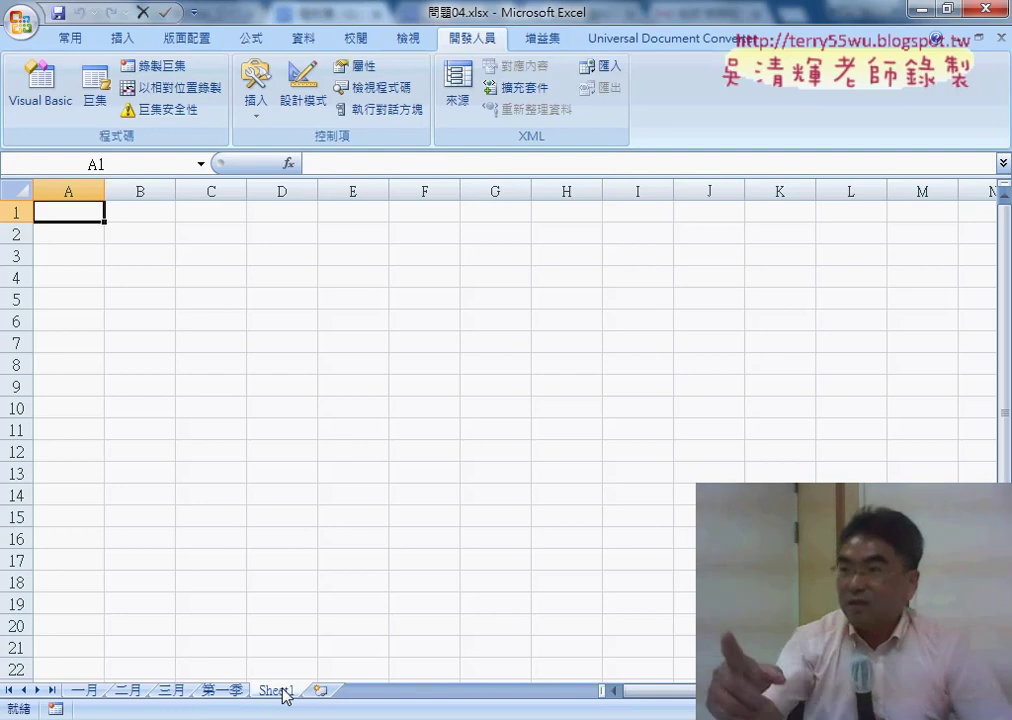
pyautogui.rightClick(285, 691)
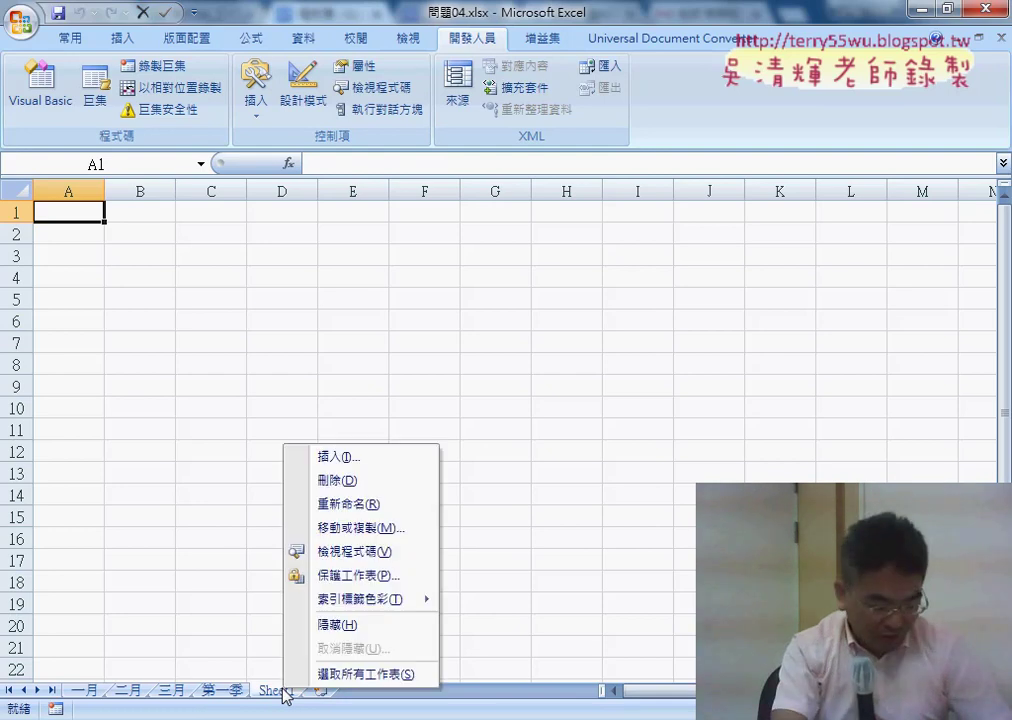
pyautogui.click(372, 481)
pyautogui.click(468, 414)
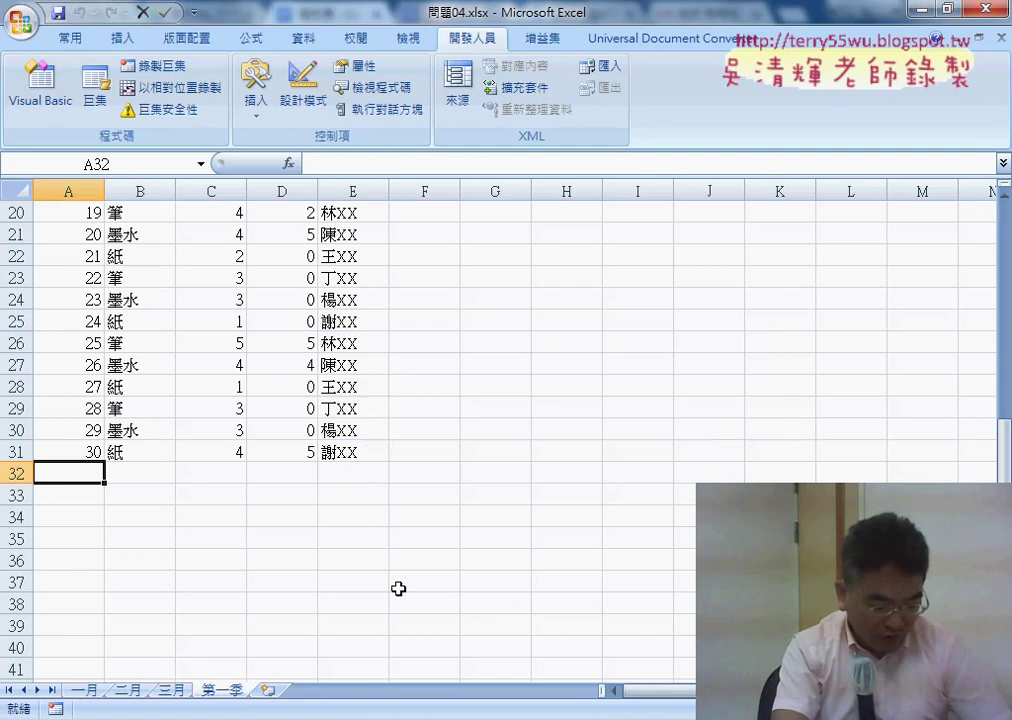
# Move the eight numbered steps between For and Next, and delete the blank lines before End Sub
pyautogui.hotkey('alt', 'F11')
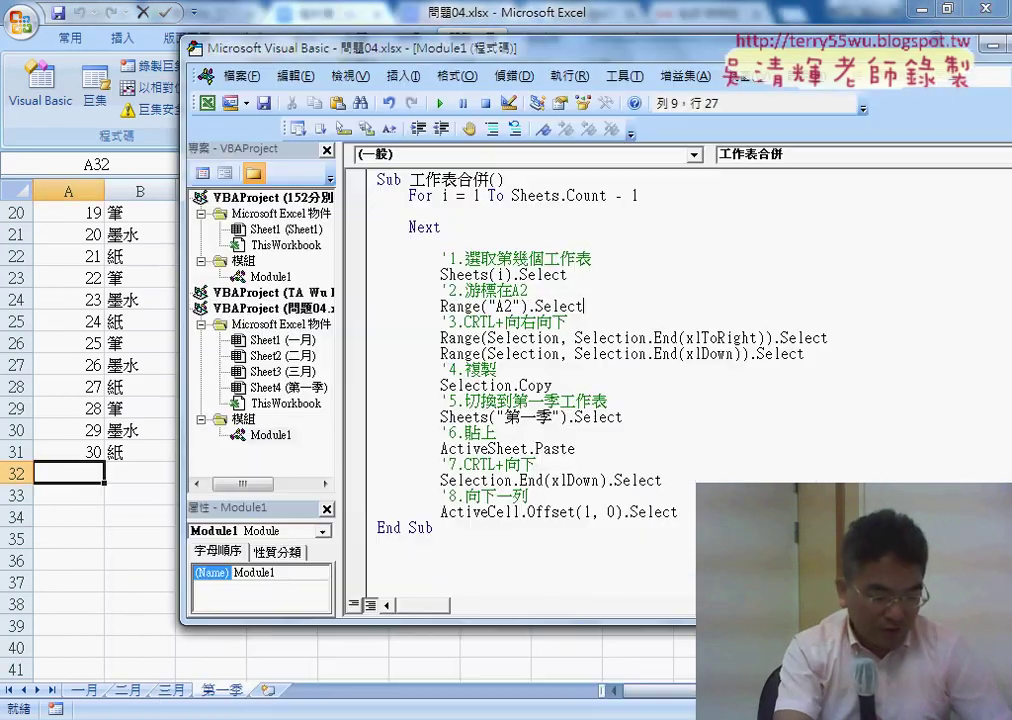
pyautogui.moveTo(679, 512)
pyautogui.mouseDown()
pyautogui.moveTo(378, 258)
pyautogui.moveTo(372, 212)
pyautogui.moveTo(364, 219)
pyautogui.mouseUp()
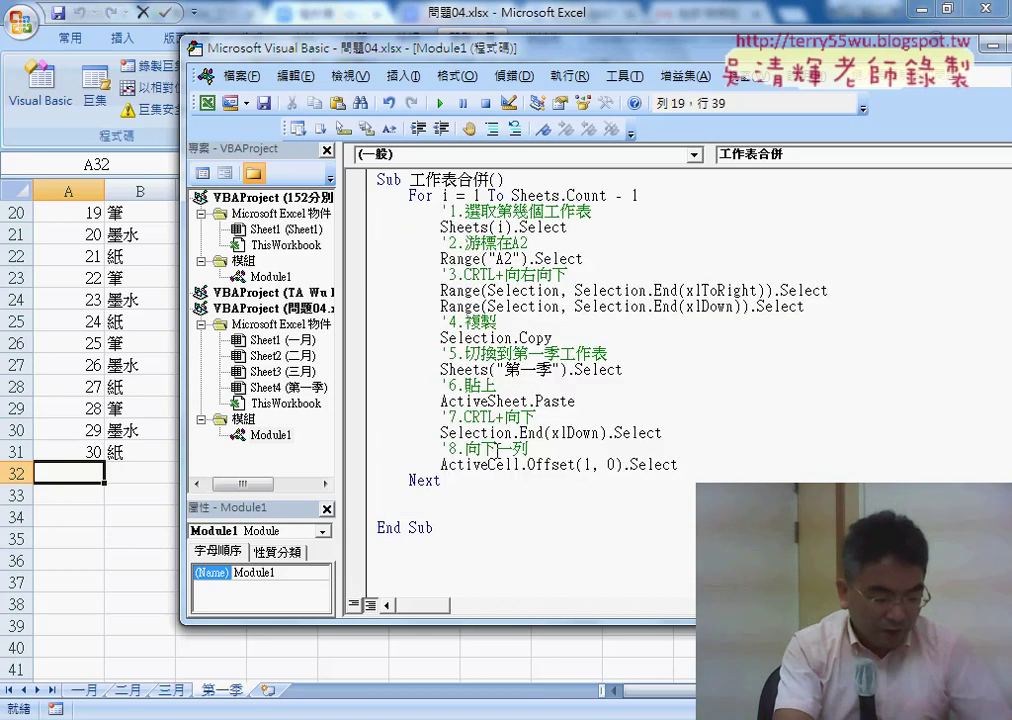
pyautogui.moveTo(452, 481); pyautogui.dragTo(465, 491)
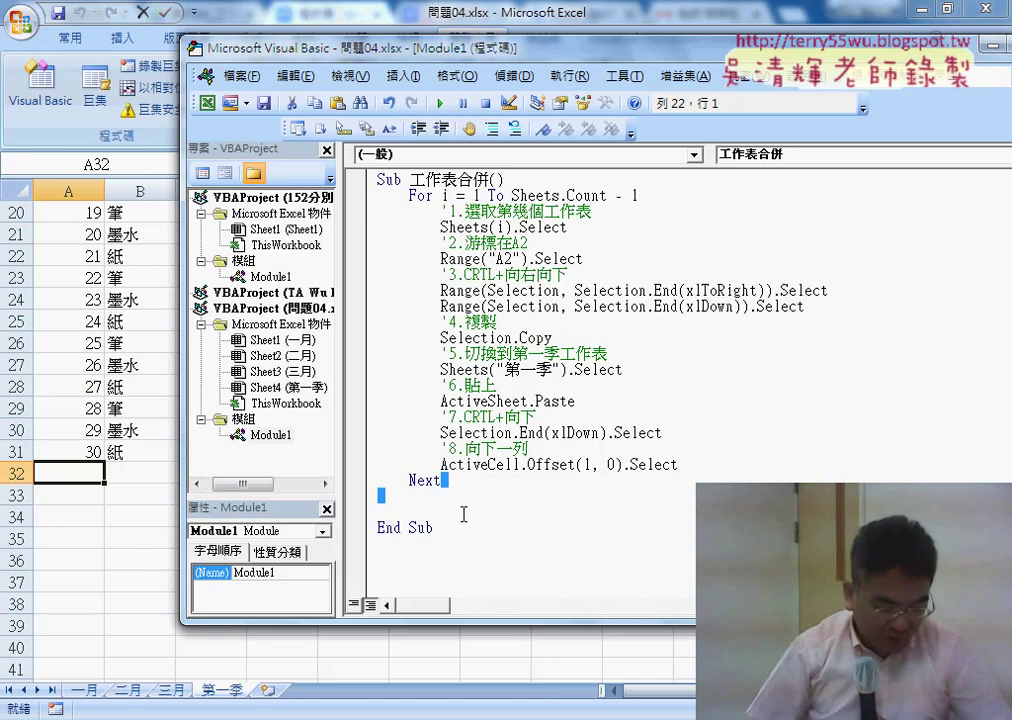
pyautogui.press('BackSpace')
pyautogui.press('BackSpace')
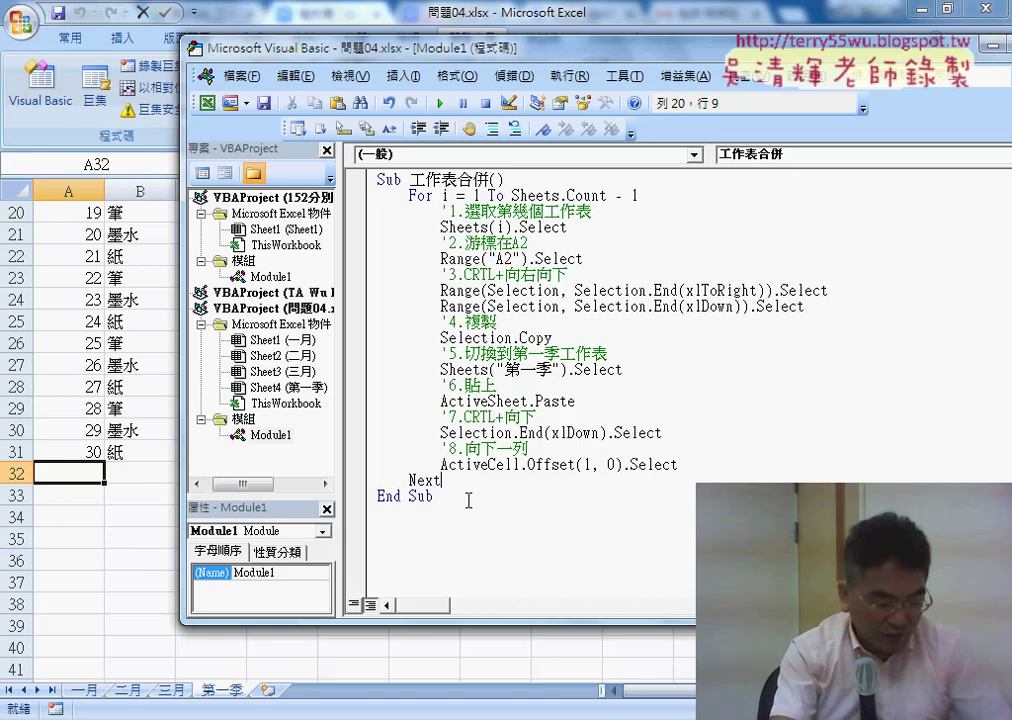
pyautogui.moveTo(440, 227); pyautogui.dragTo(440, 211)
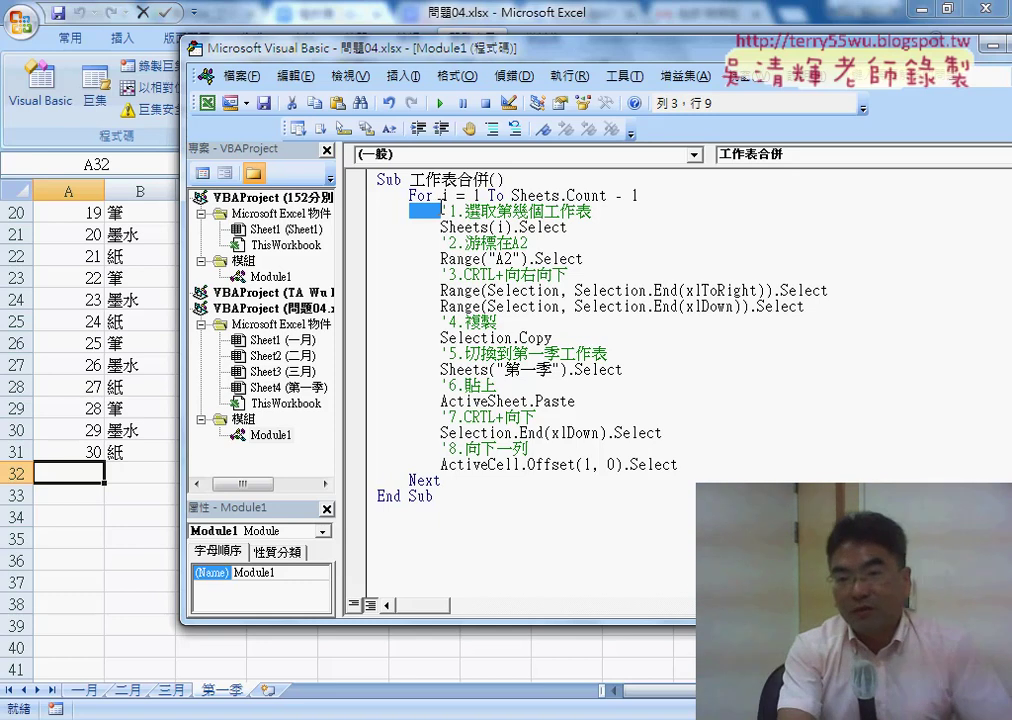
pyautogui.click(419, 197)
pyautogui.click(404, 479)
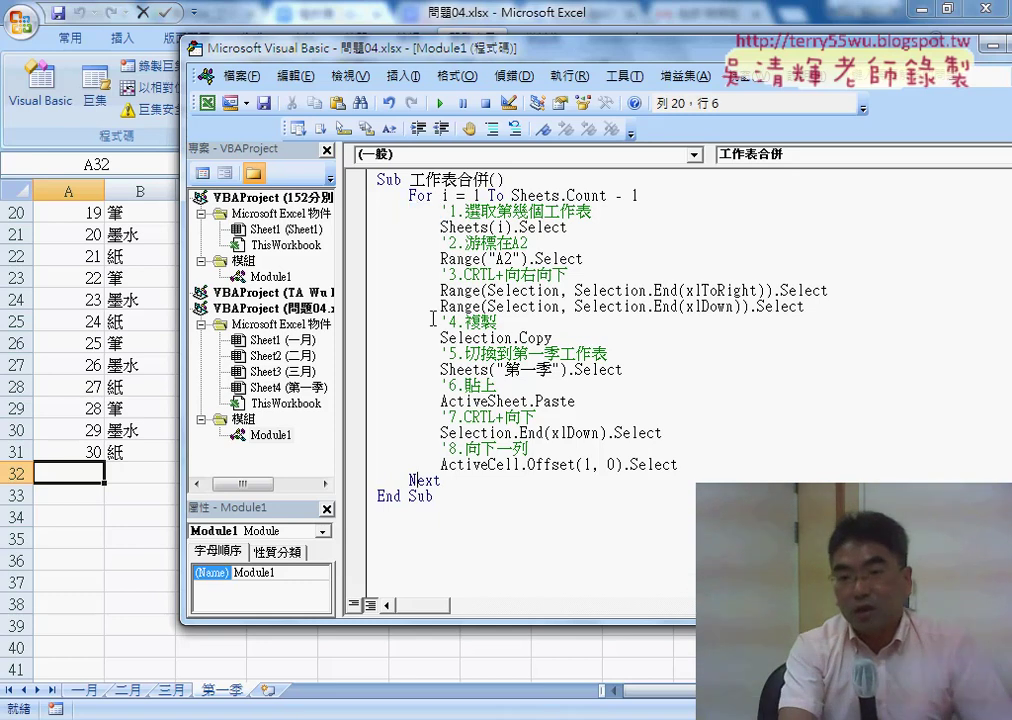
pyautogui.click(416, 200)
pyautogui.click(424, 480)
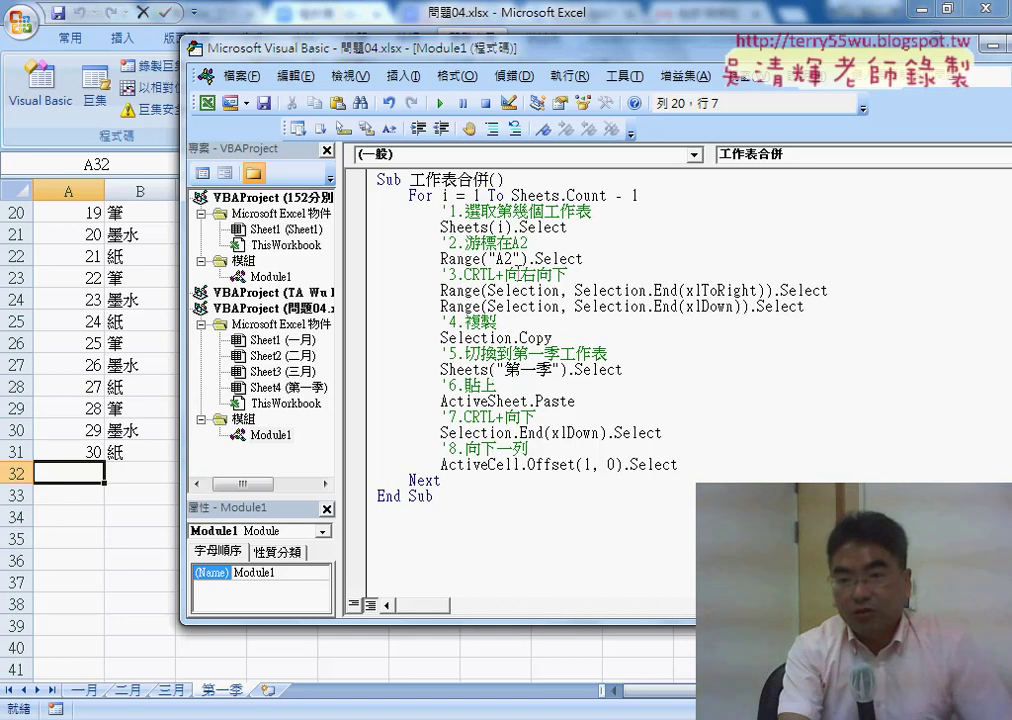
pyautogui.moveTo(489, 228); pyautogui.dragTo(510, 231)
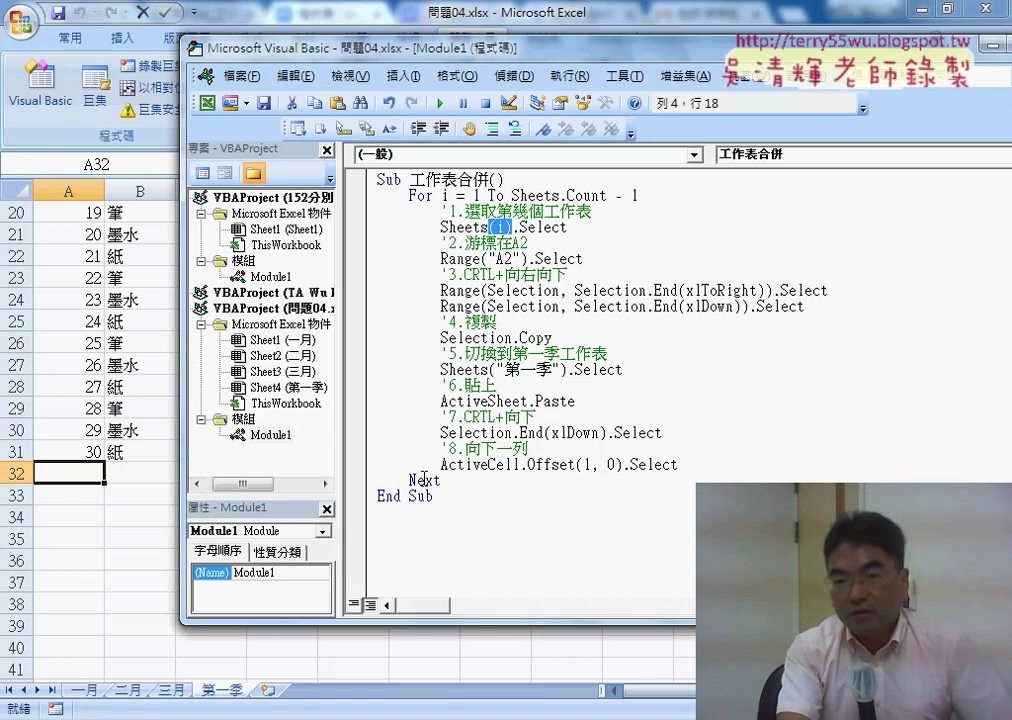
pyautogui.doubleClick(444, 196)
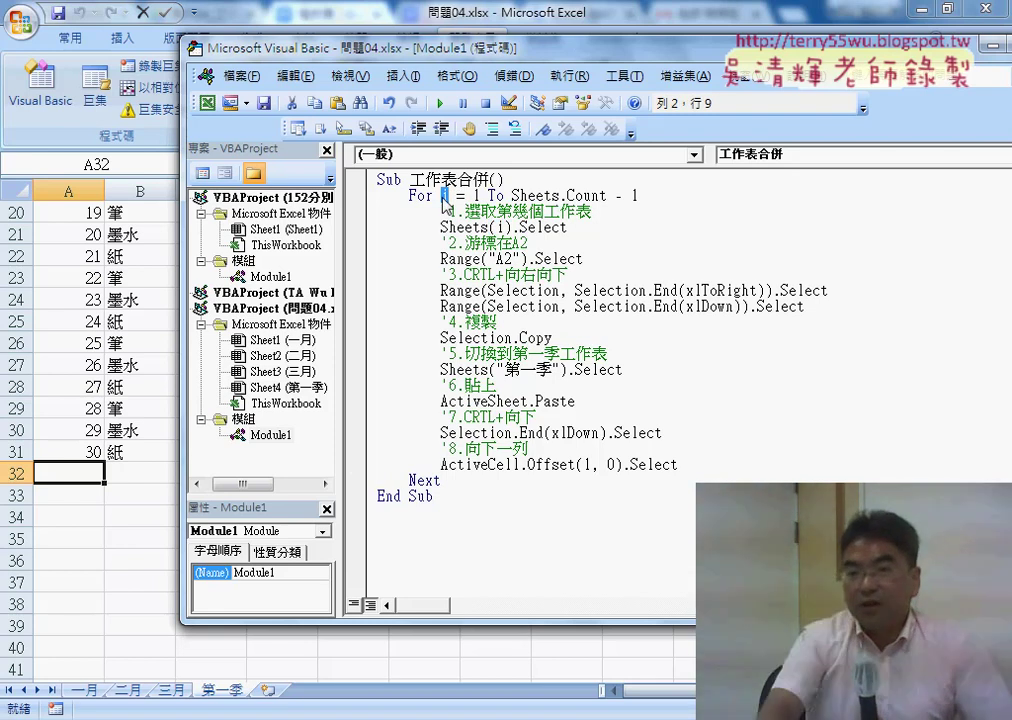
pyautogui.doubleClick(500, 227)
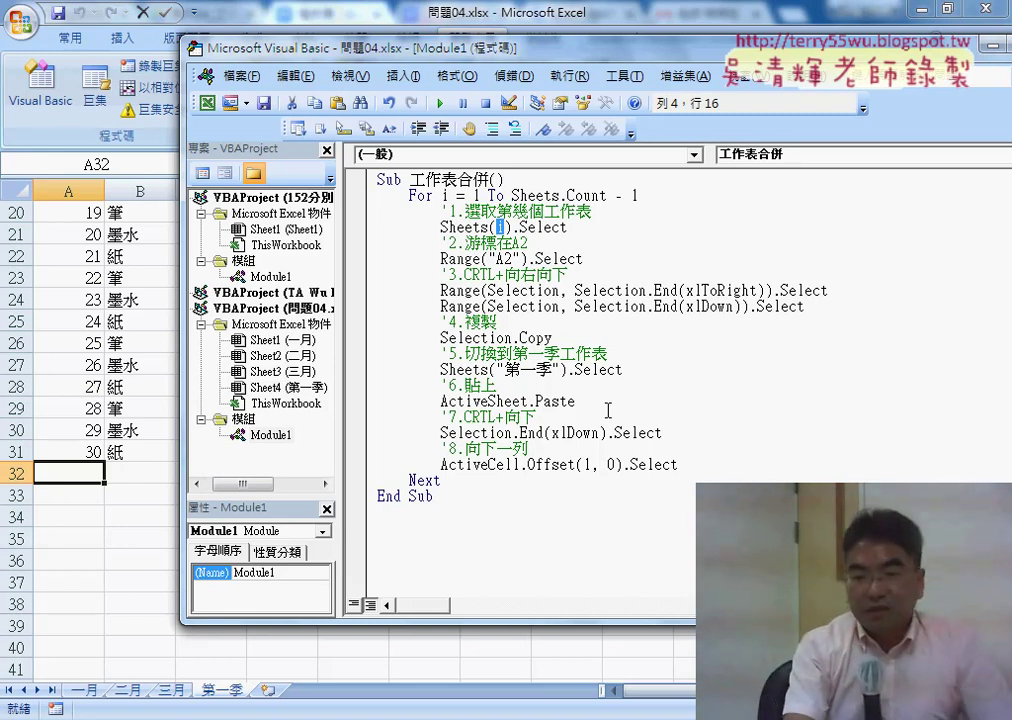
pyautogui.click(602, 282)
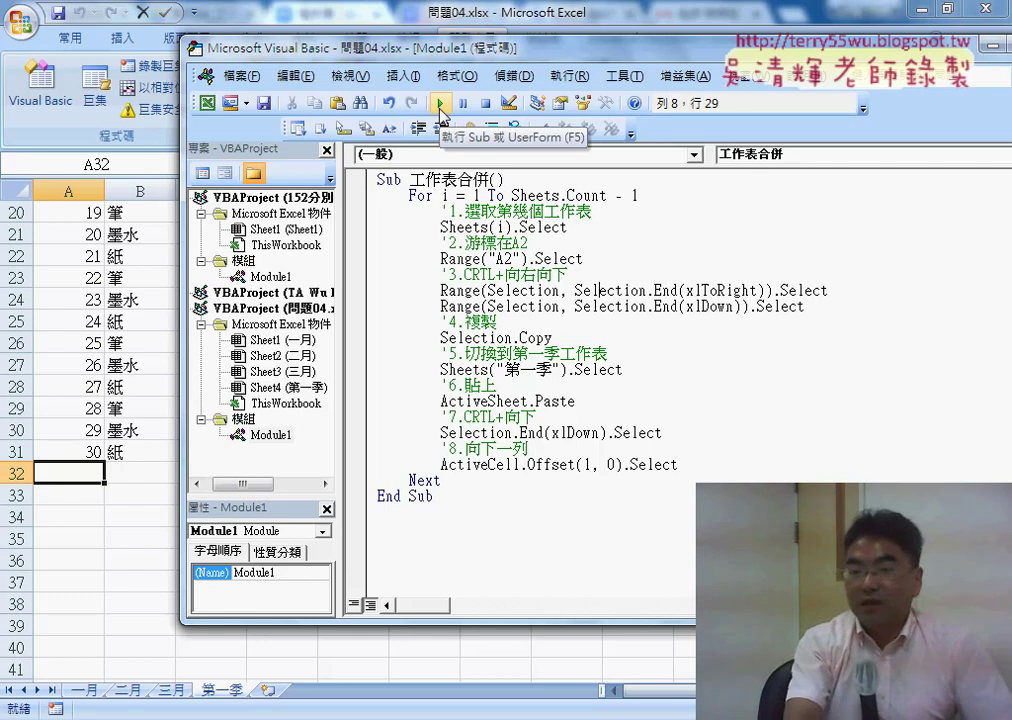
pyautogui.click(462, 196)
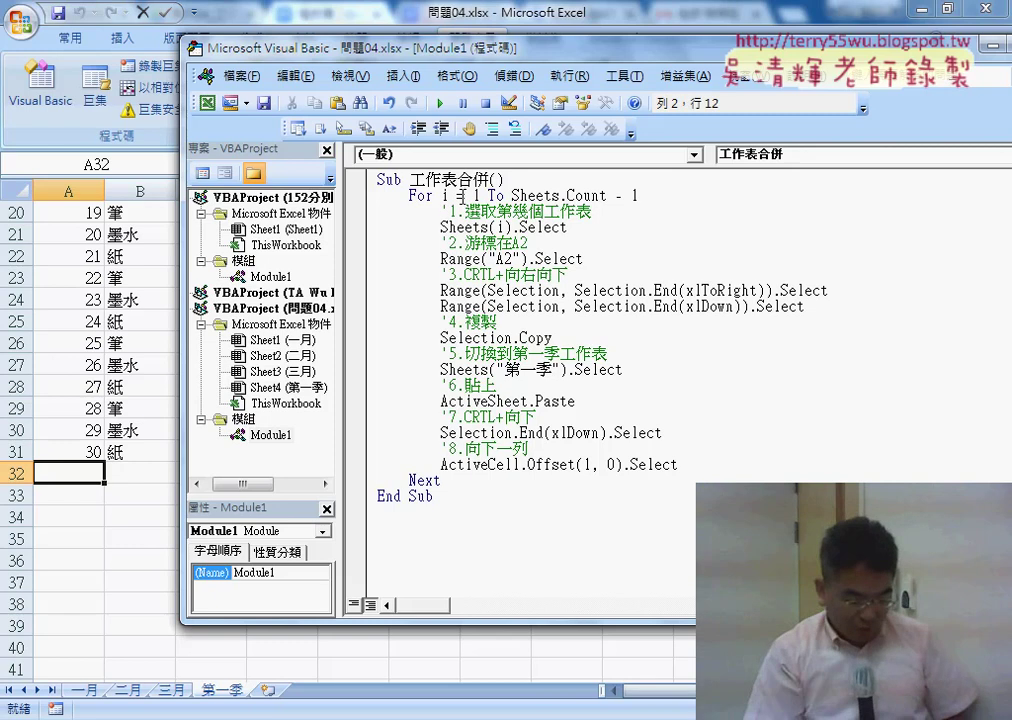
# Step with F8 through Sheets(i).Select and the A2 selection on the 一月 sheet
pyautogui.press('F8')
pyautogui.press('F8')
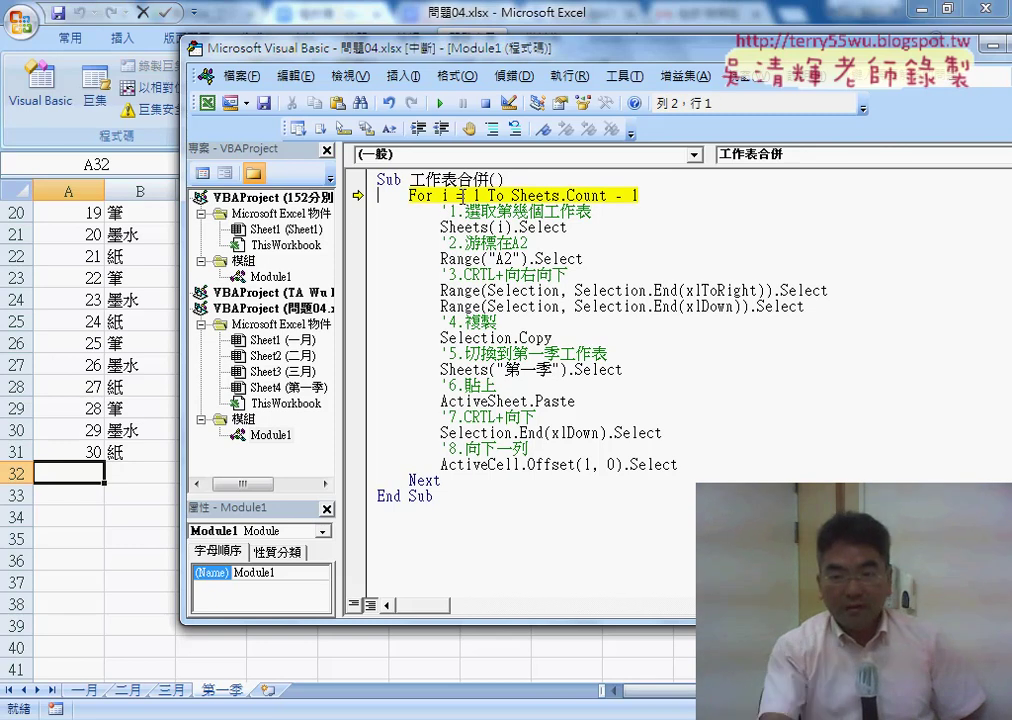
pyautogui.press('F8')
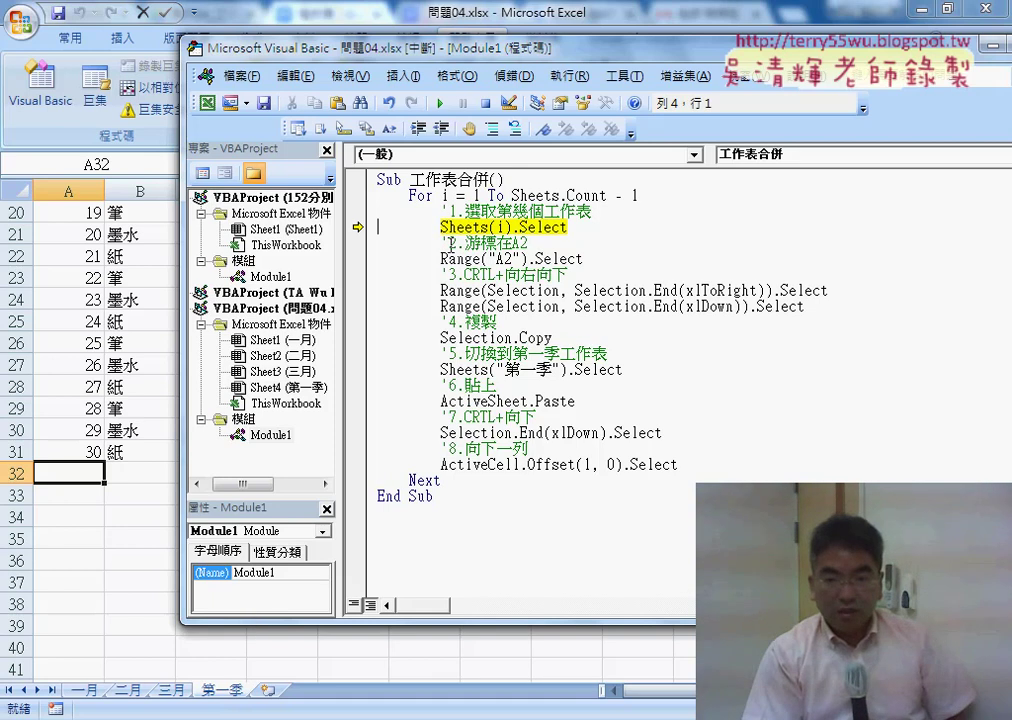
pyautogui.press('F8')
pyautogui.press('F8')
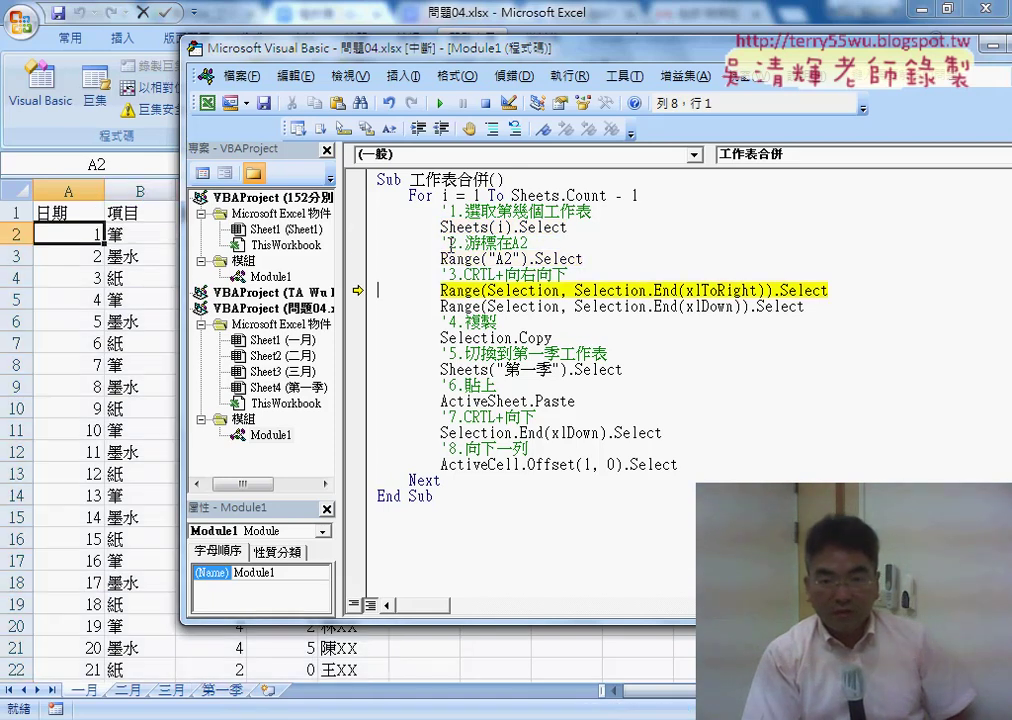
pyautogui.press('F8')
pyautogui.press('F8')
pyautogui.press('F8')
pyautogui.press('F8')
pyautogui.press('F8')
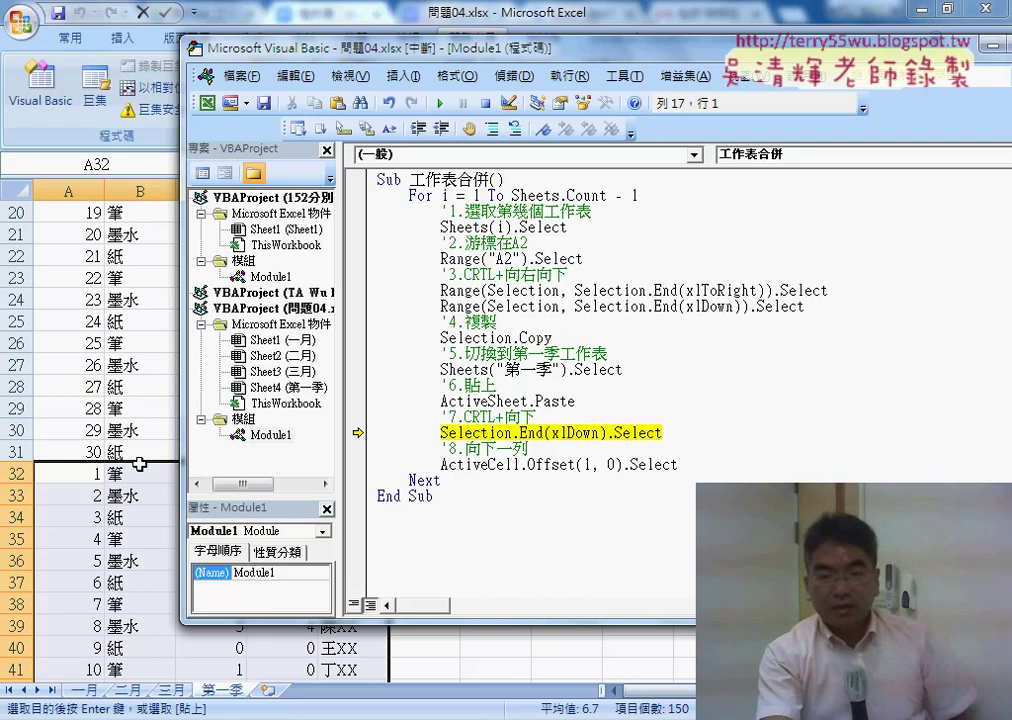
# Delete all 第一季 data from A2 down and across, leaving only the headers
pyautogui.click(155, 421)
pyautogui.scroll(4, 138, 425)
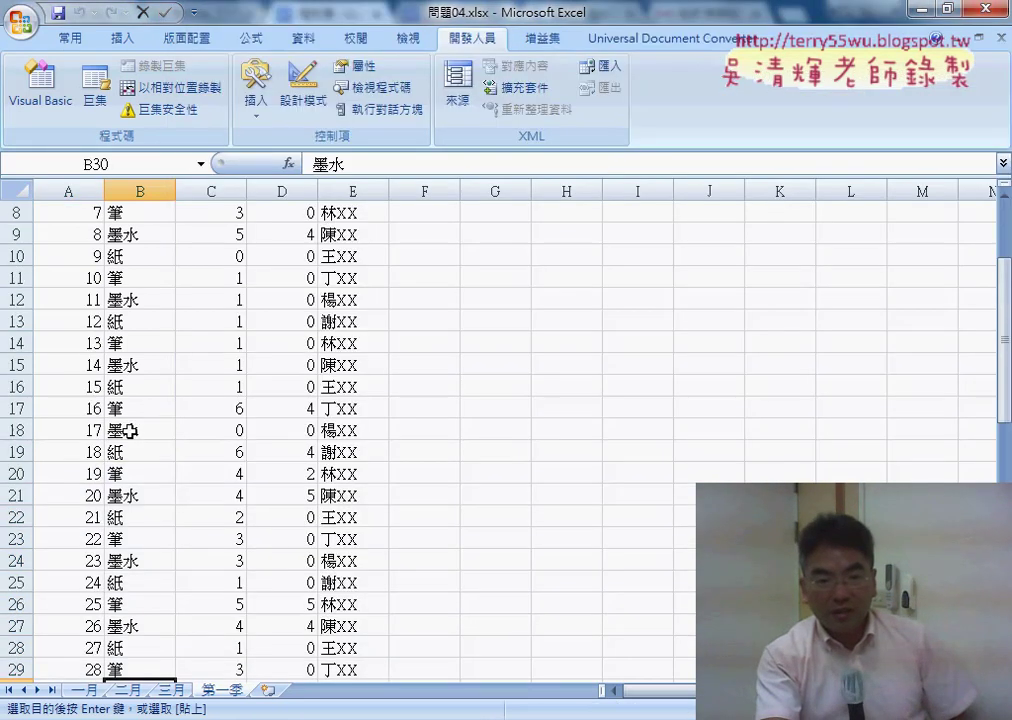
pyautogui.scroll(3, 131, 270)
pyautogui.click(80, 234)
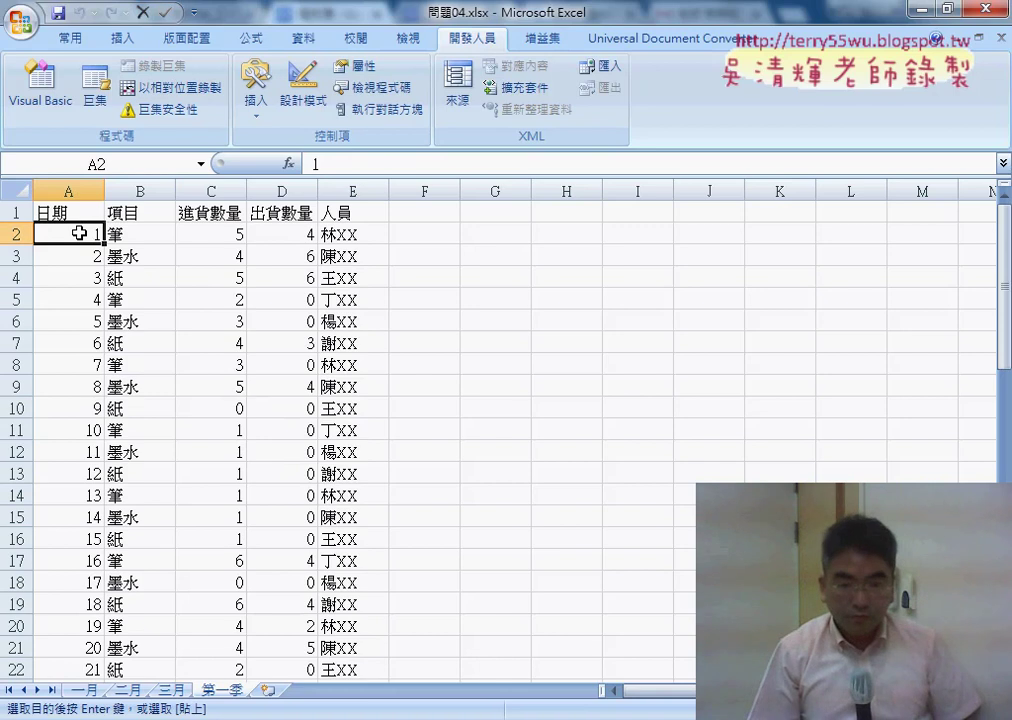
pyautogui.hotkey('ctrl', 'shift', 'Right')
pyautogui.hotkey('ctrl', 'shift', 'Down')
pyautogui.press('Delete')
pyautogui.scroll(13, 79, 233)
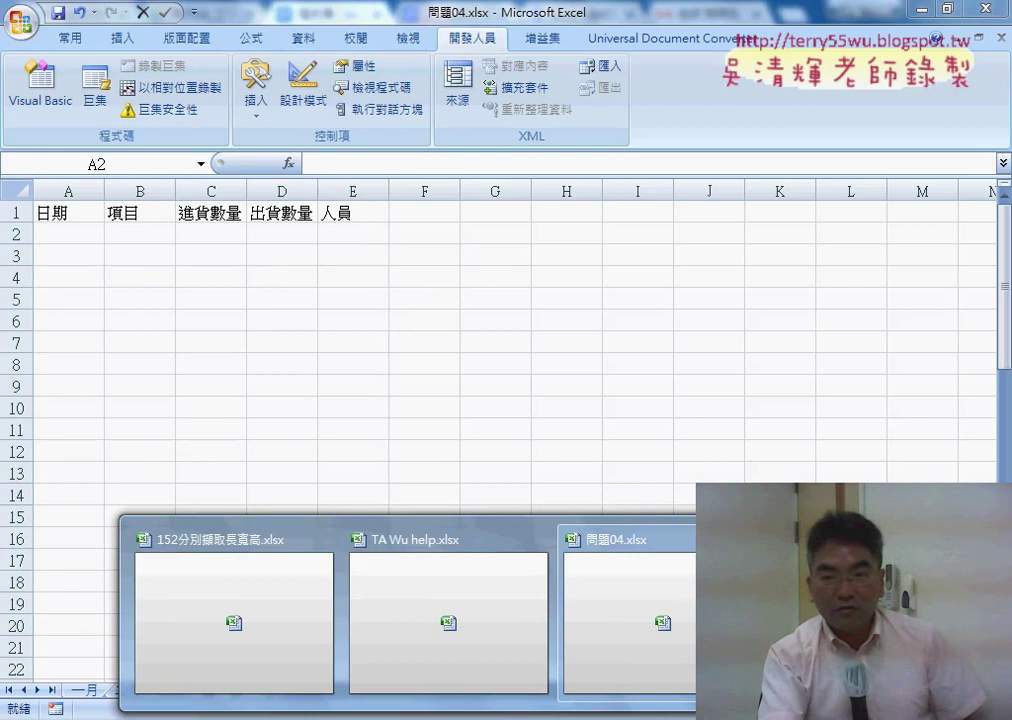
# Reset the paused macro and add an indented blank line under the Sub line
pyautogui.click(770, 610)
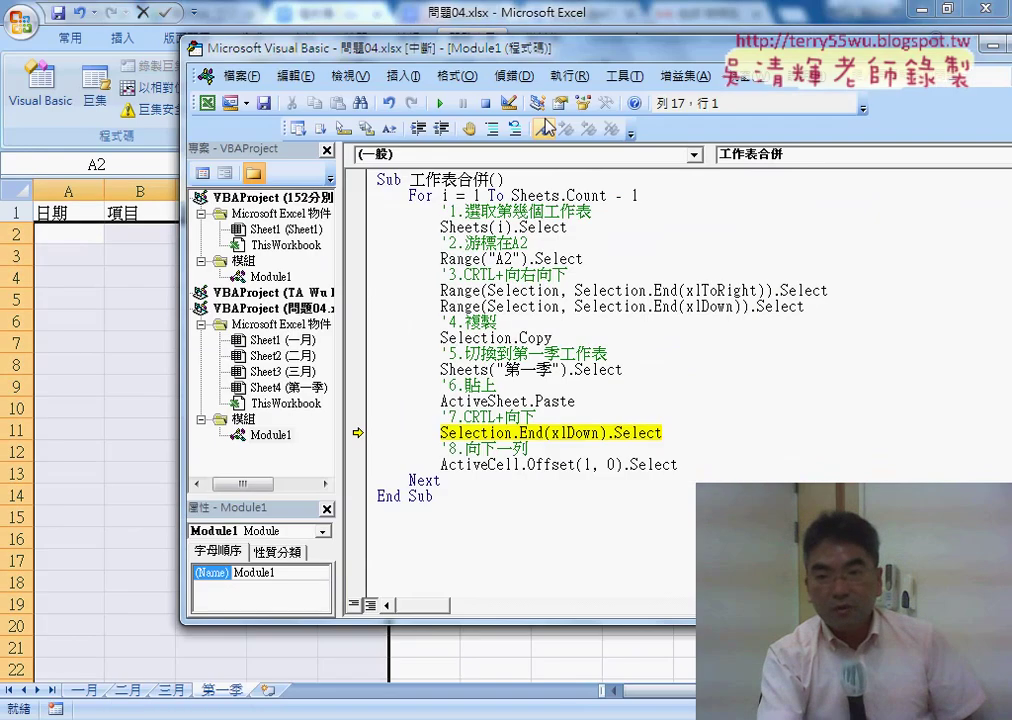
pyautogui.click(485, 103)
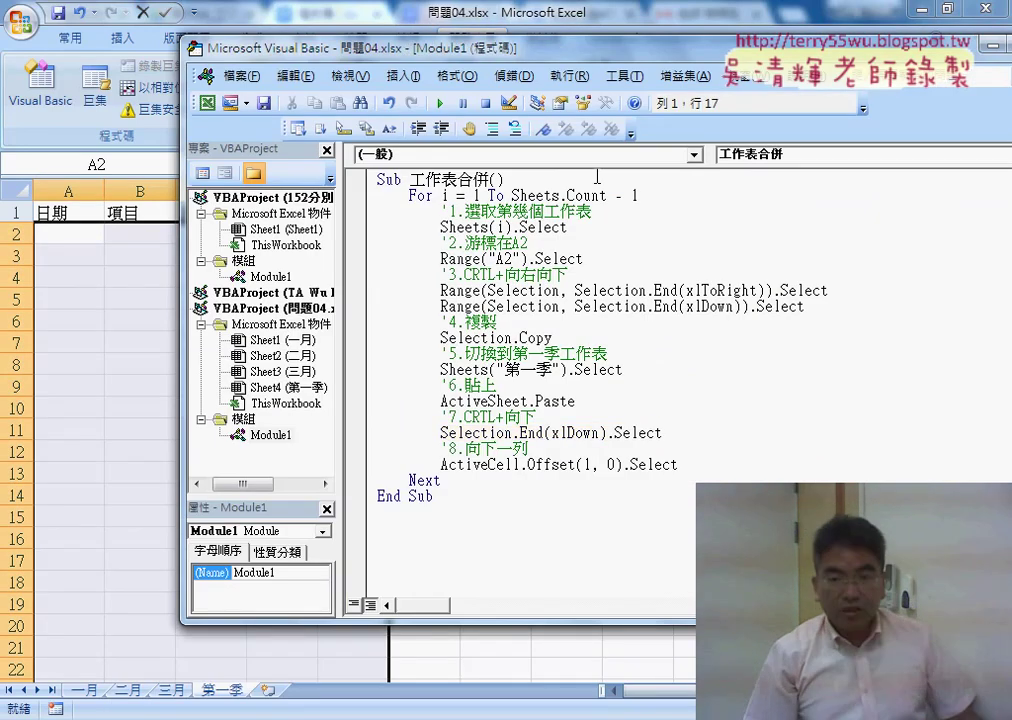
pyautogui.press('Return')
pyautogui.press('Return')
pyautogui.press('Up')
pyautogui.press('Tab')
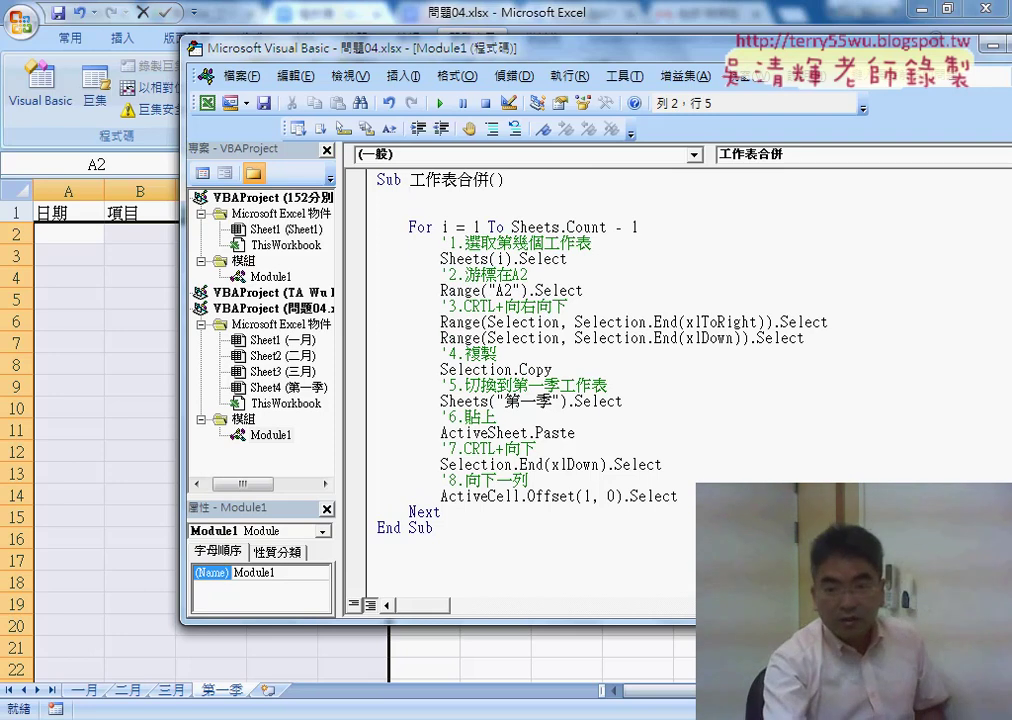
# Copy Sheets(i).Select to line 2 and change it to Sheets("第一季").Select
pyautogui.moveTo(567, 258)
pyautogui.mouseDown()
pyautogui.moveTo(441, 258)
pyautogui.moveTo(434, 200)
pyautogui.mouseUp()
pyautogui.doubleClick(467, 195)
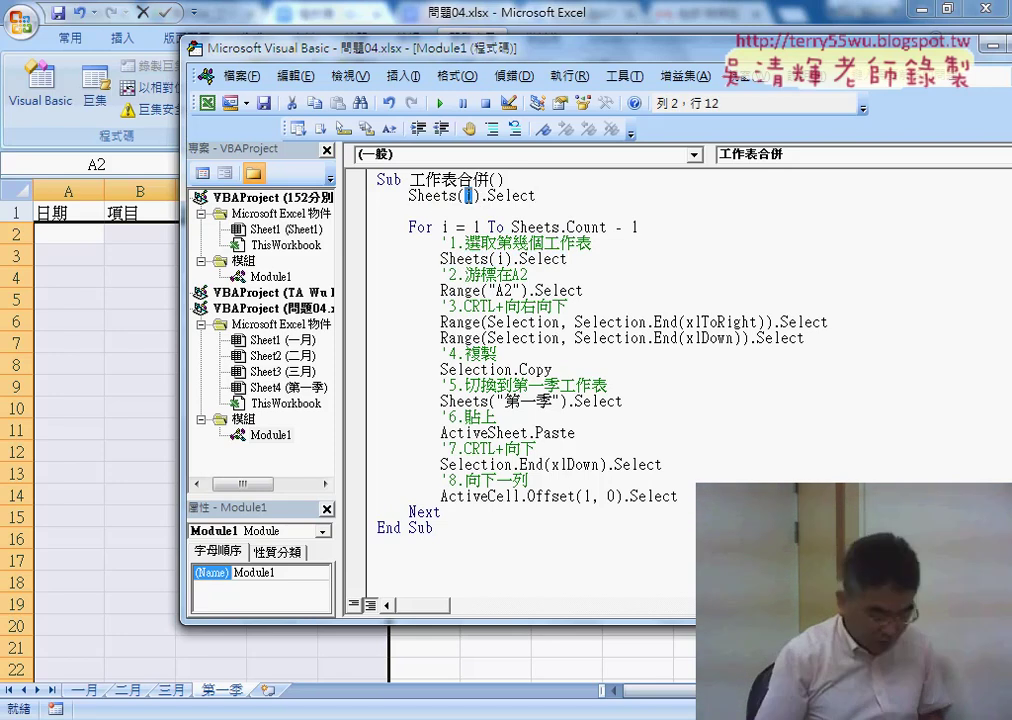
pyautogui.write('""')
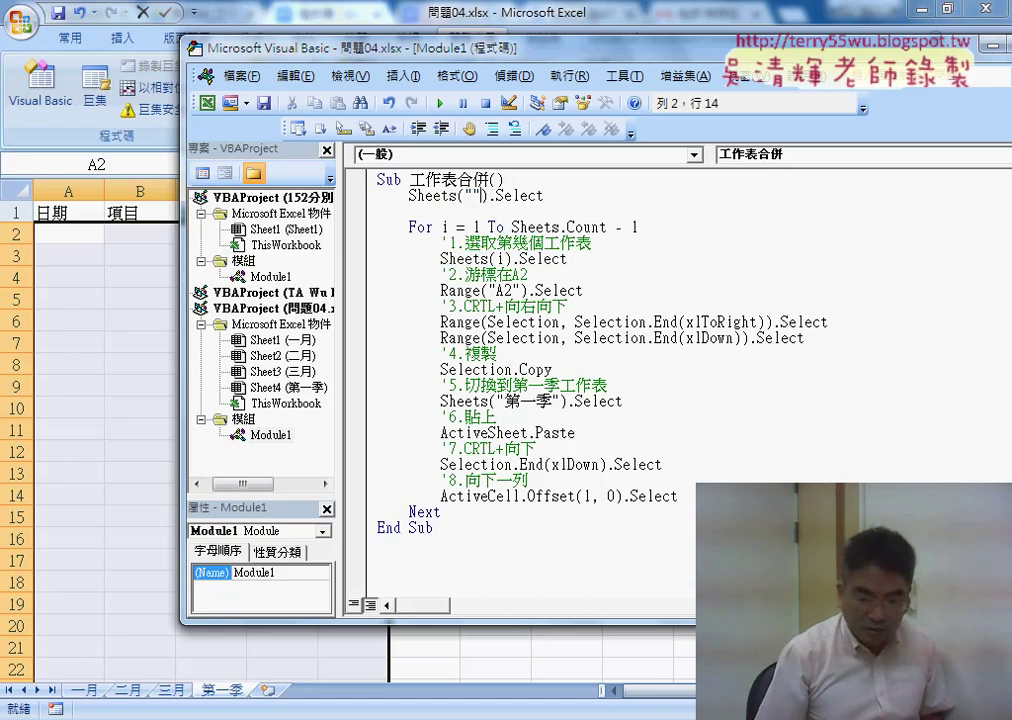
pyautogui.press('Left')
pyautogui.write('第')
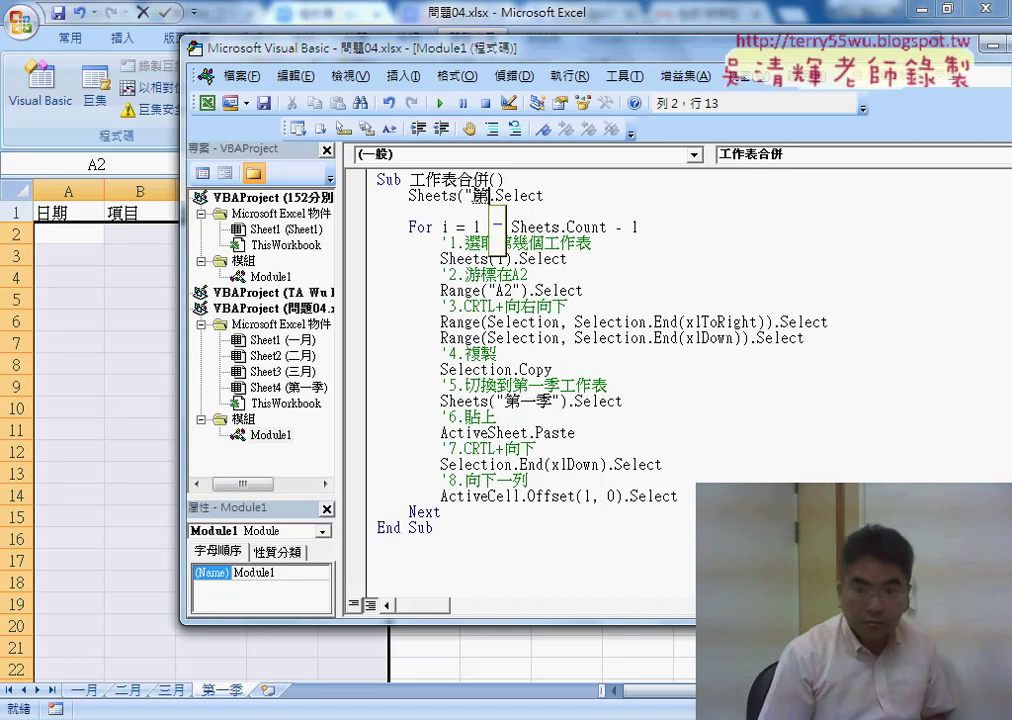
pyautogui.write('一季')
pyautogui.press('Return')
pyautogui.press('Down')
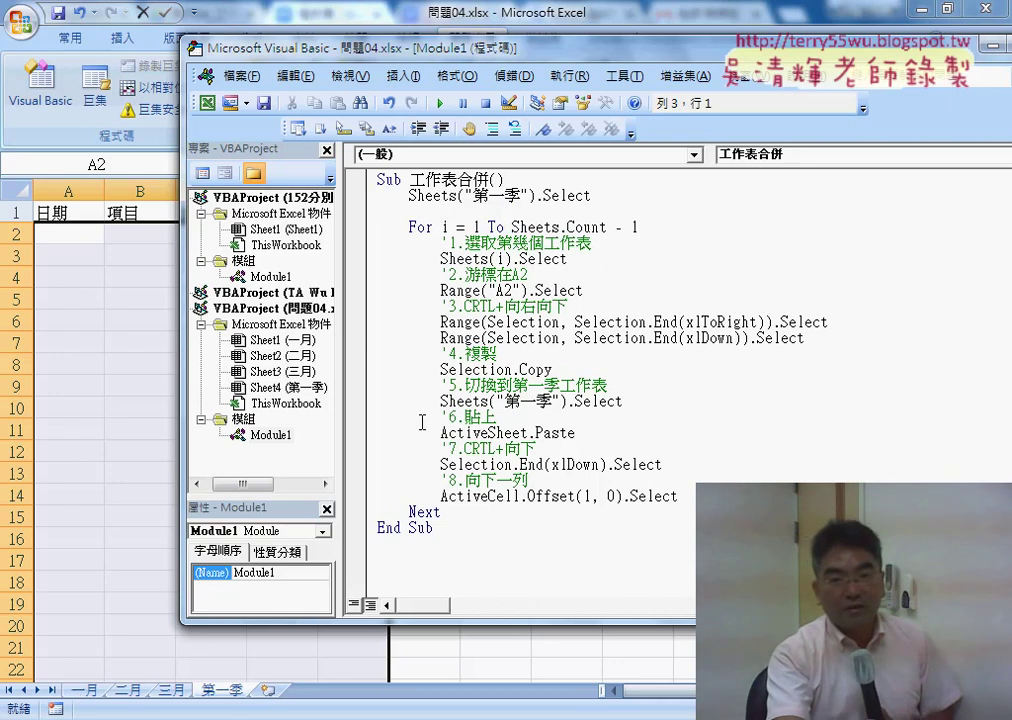
# Add Range("A2").Select on the line below the 第一季 selection
pyautogui.click(620, 196)
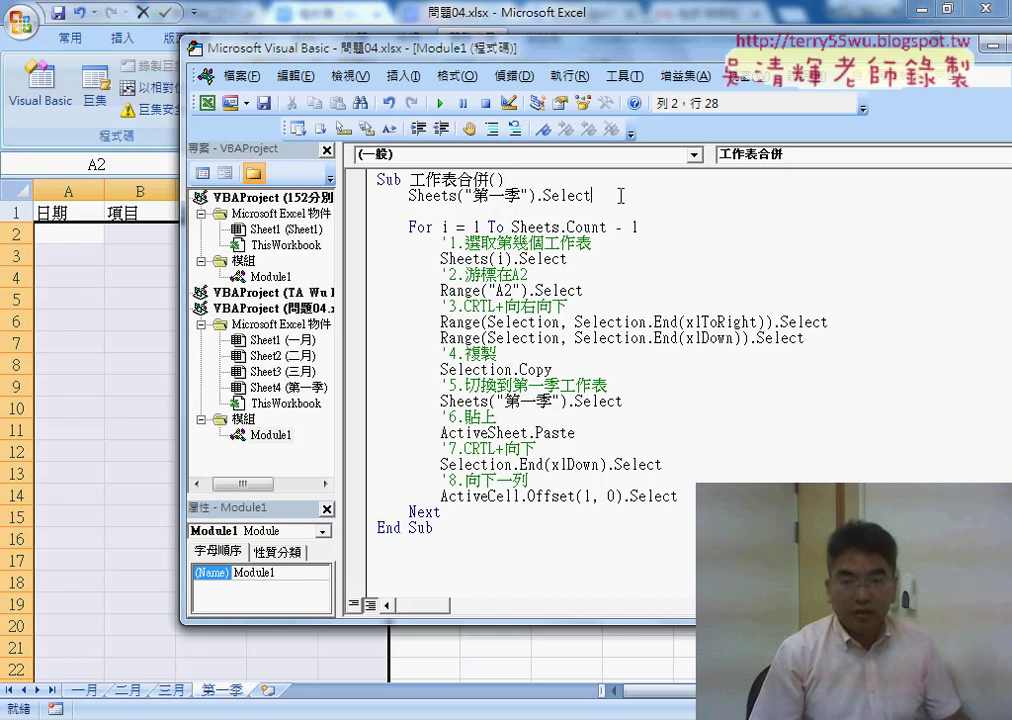
pyautogui.press('Return')
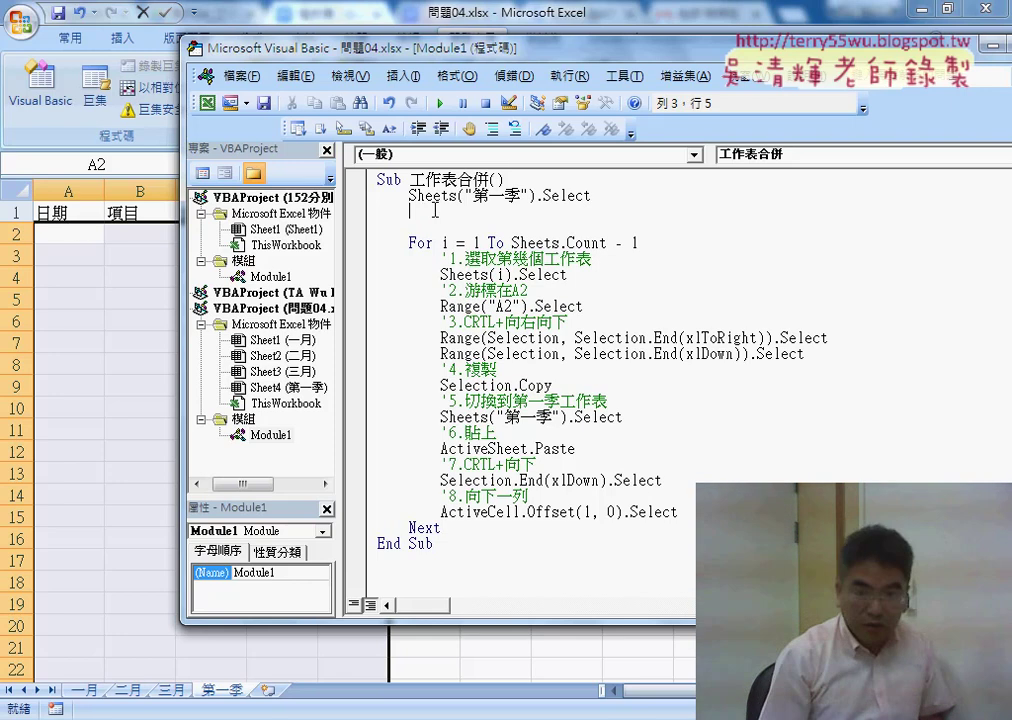
pyautogui.write('ran')
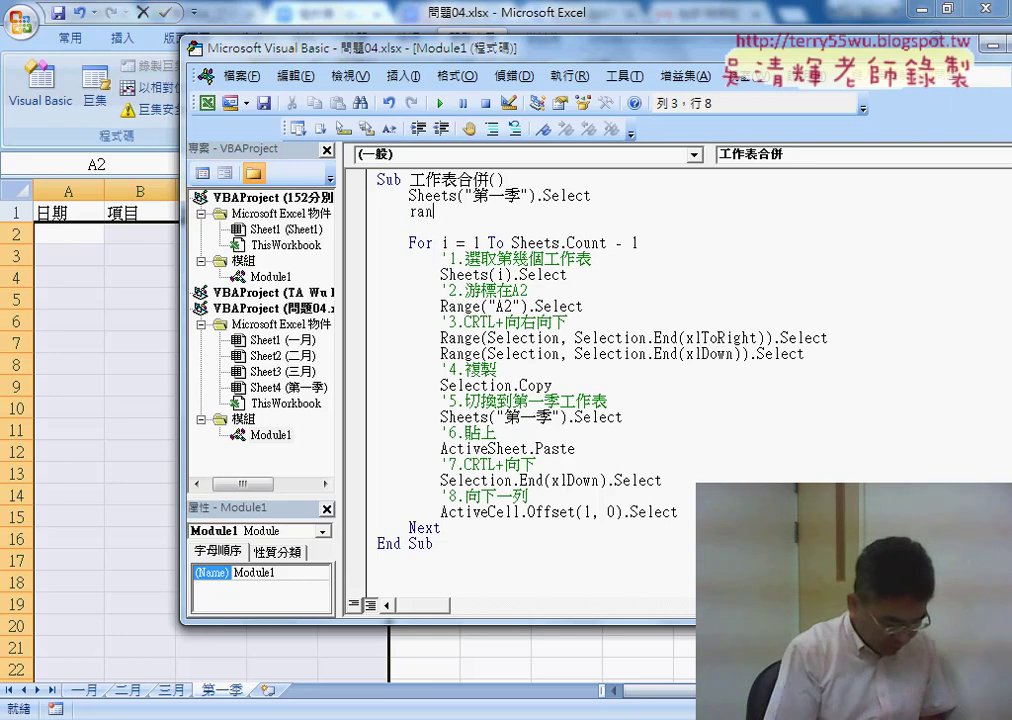
pyautogui.write('ge("A')
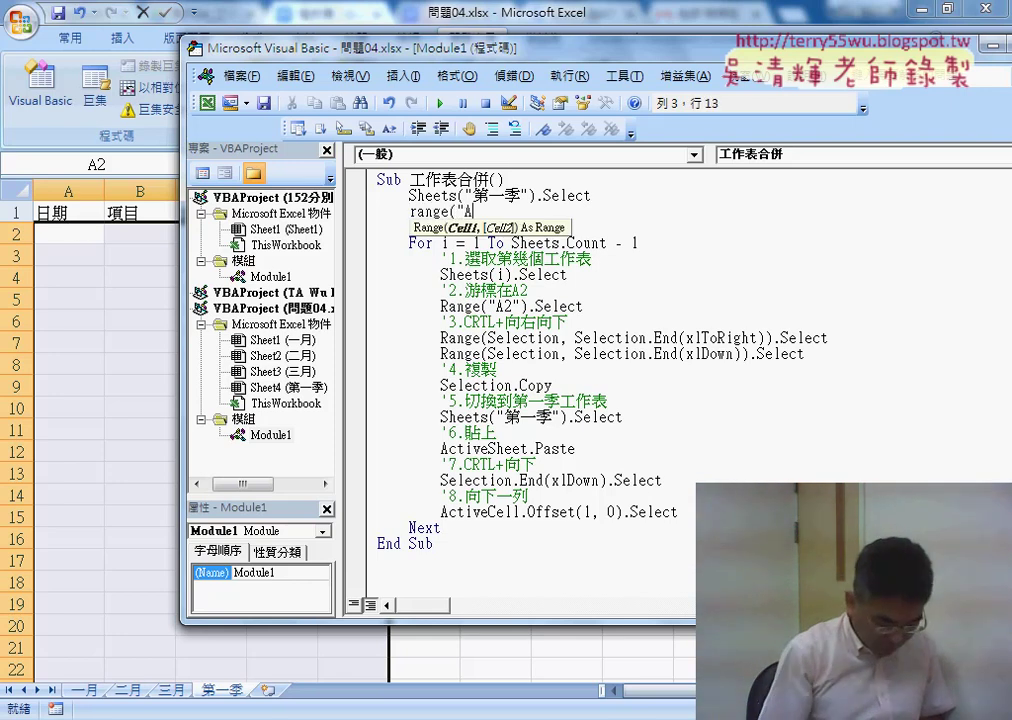
pyautogui.write('2").')
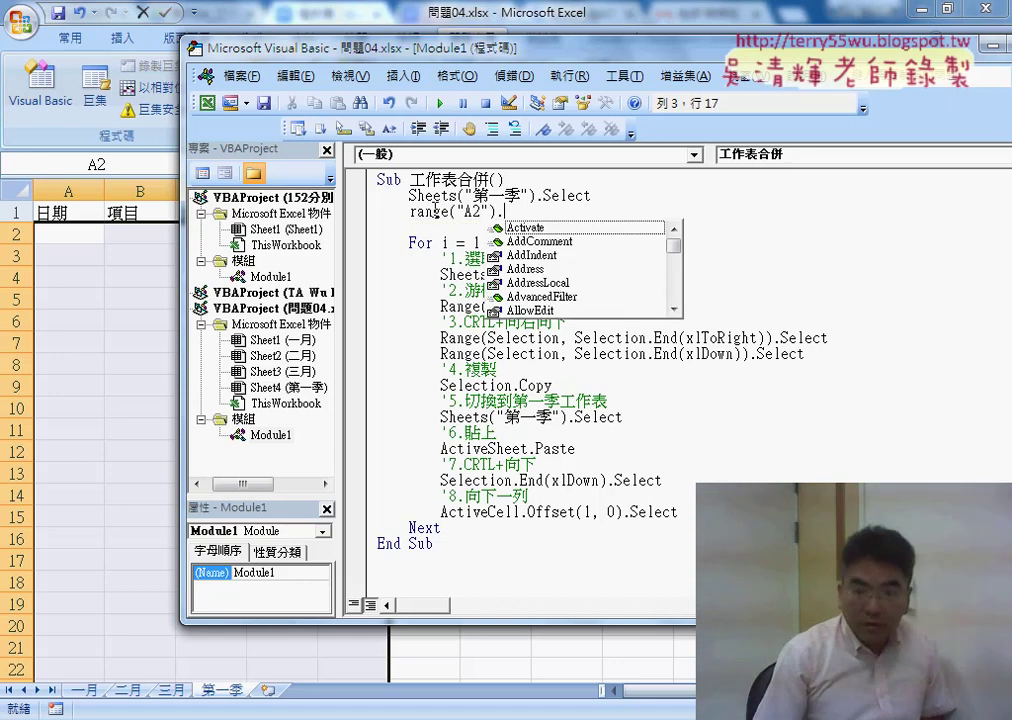
pyautogui.write('s')
pyautogui.press('Return')
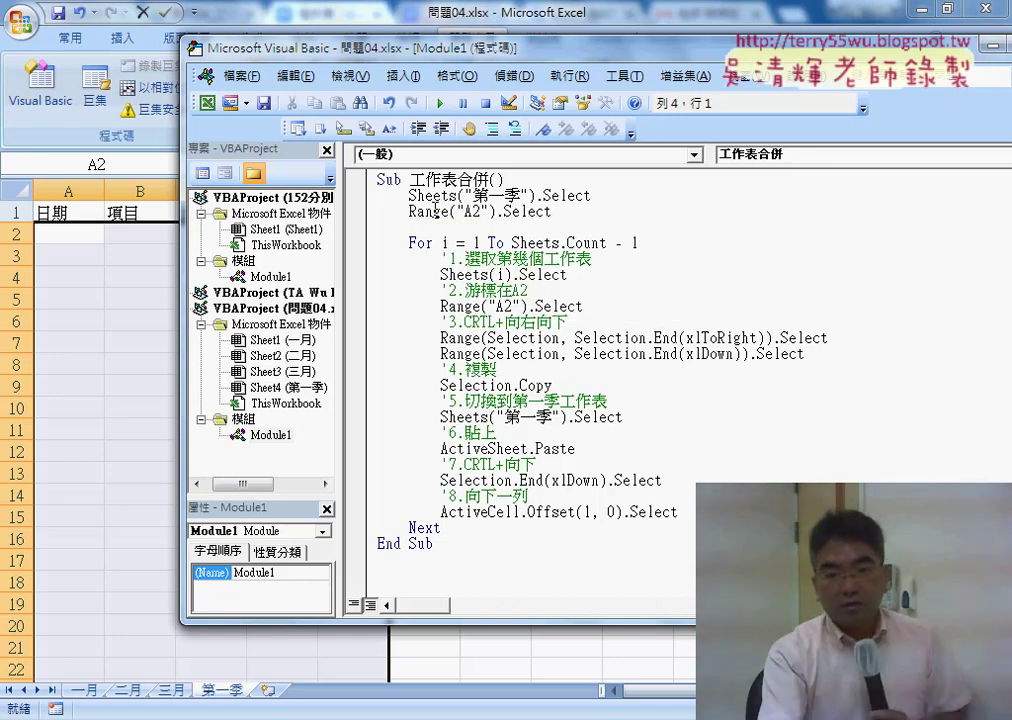
pyautogui.click(444, 196)
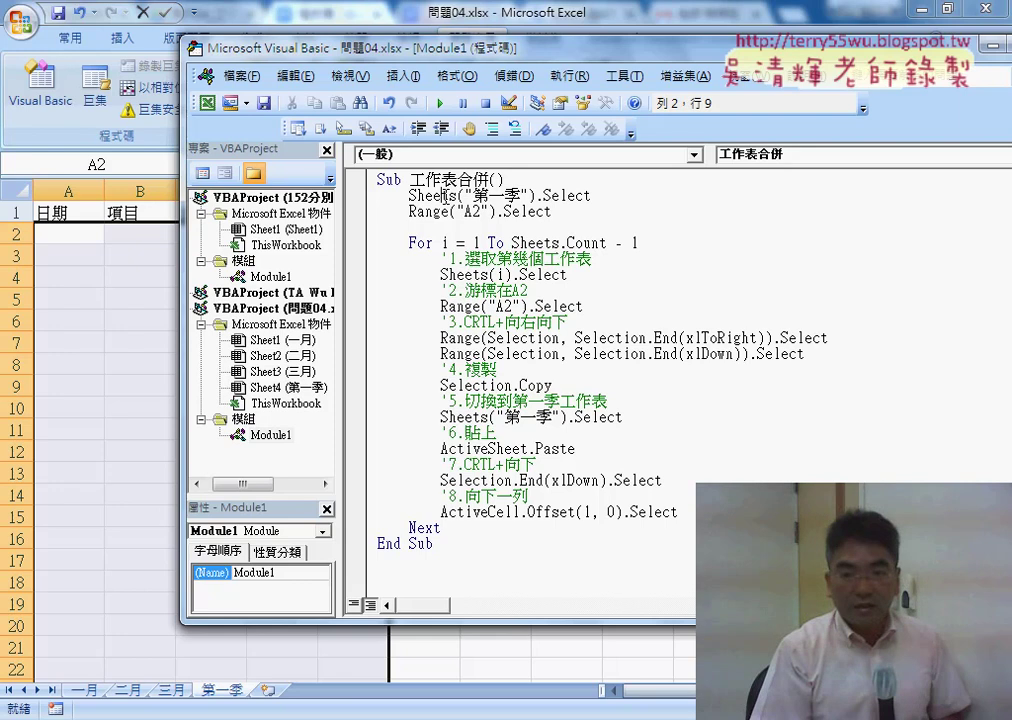
# Step through the macro's first loop pass, copying 一月's data into 第一季
pyautogui.press('F8')
pyautogui.press('F8')
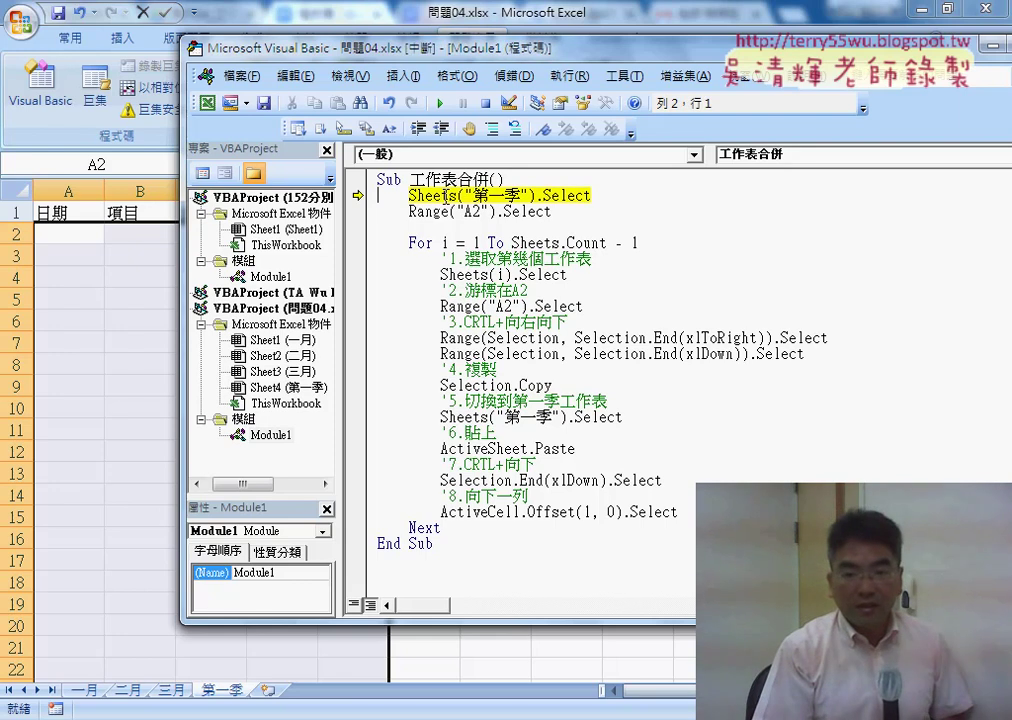
pyautogui.press('F8')
pyautogui.press('F8')
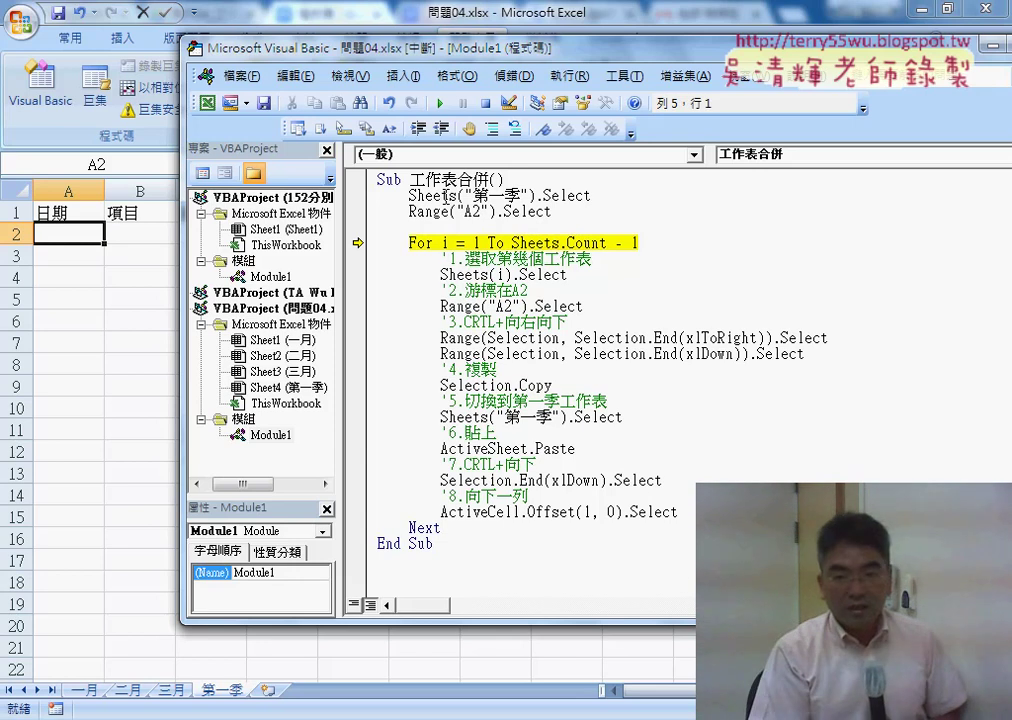
pyautogui.press('F8')
pyautogui.press('F8')
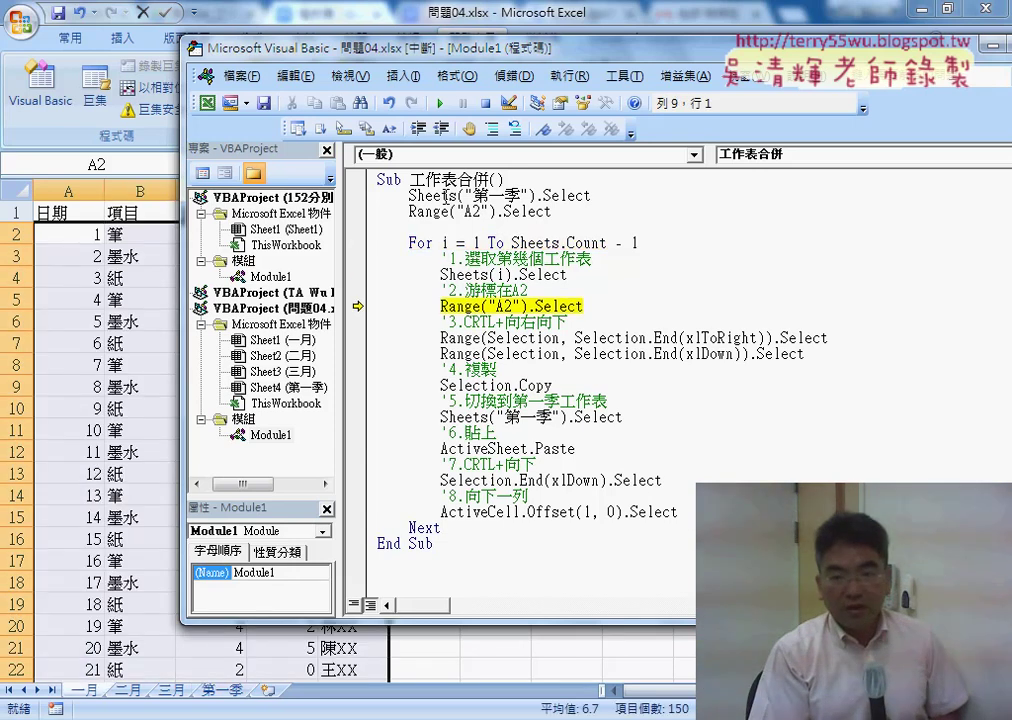
pyautogui.press('F8')
pyautogui.press('F8')
pyautogui.press('F8')
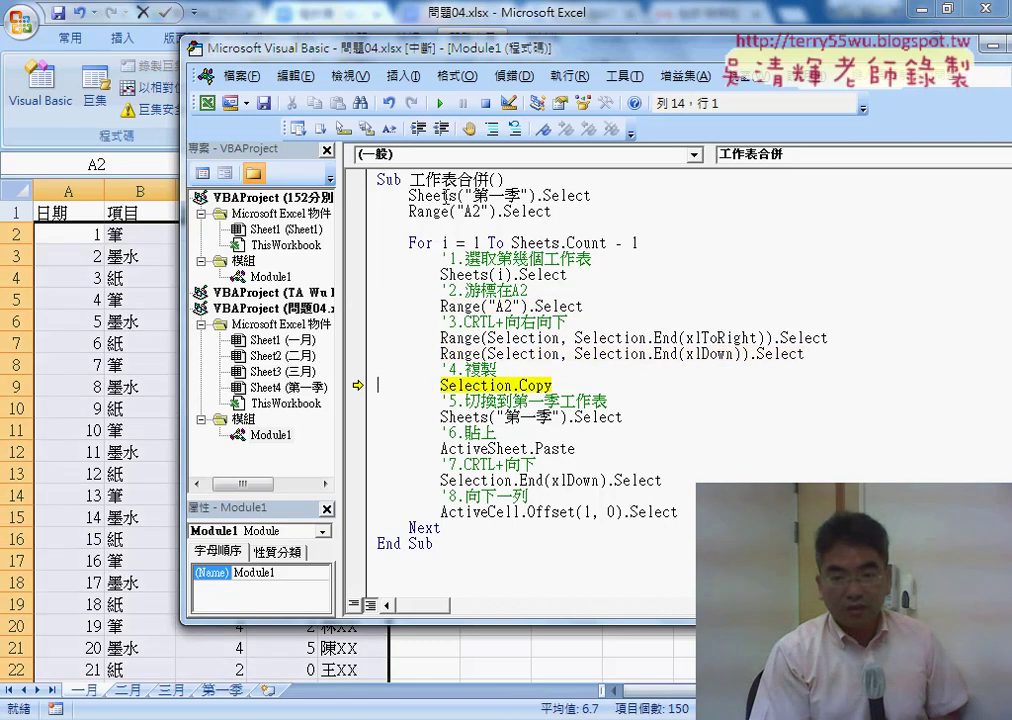
pyautogui.press('F8')
pyautogui.press('F8')
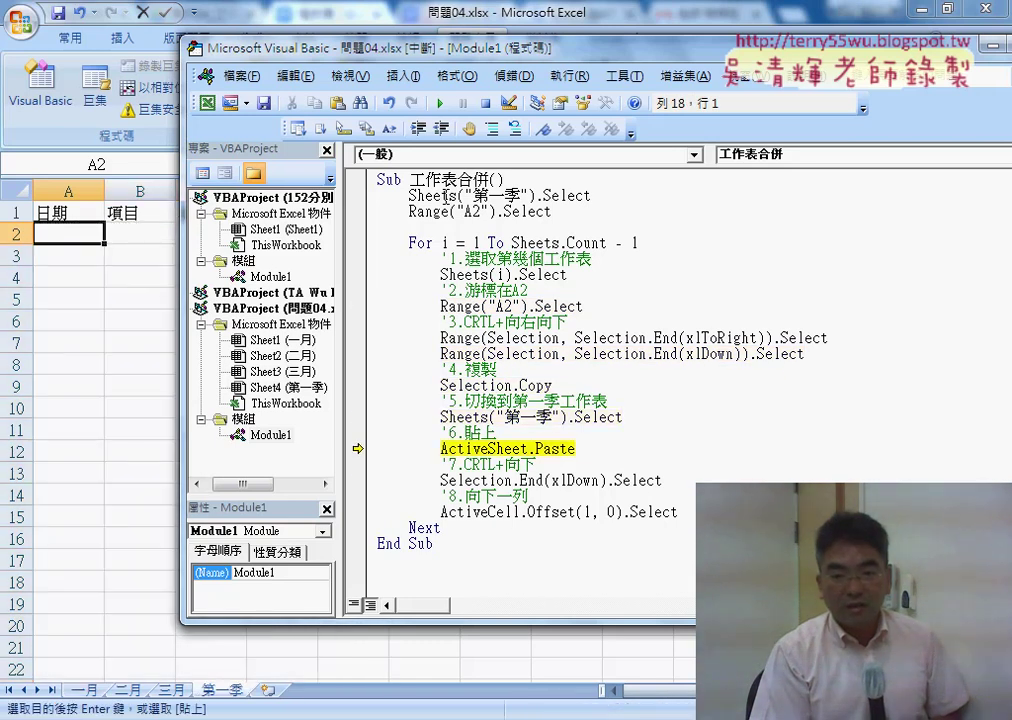
pyautogui.press('F8')
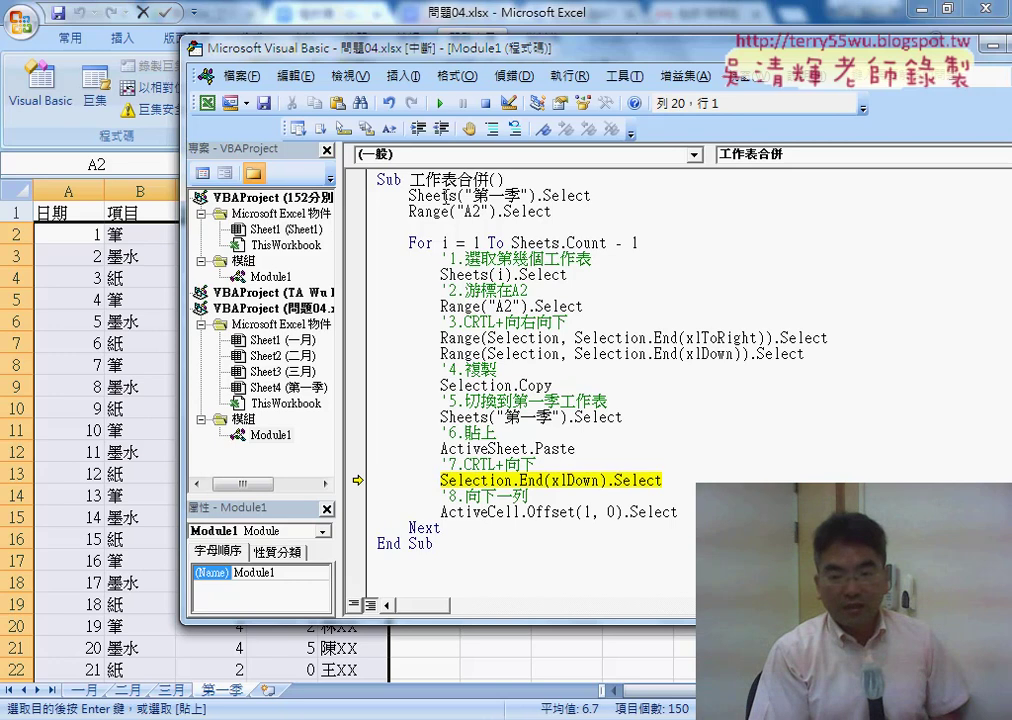
pyautogui.press('F8')
pyautogui.press('F8')
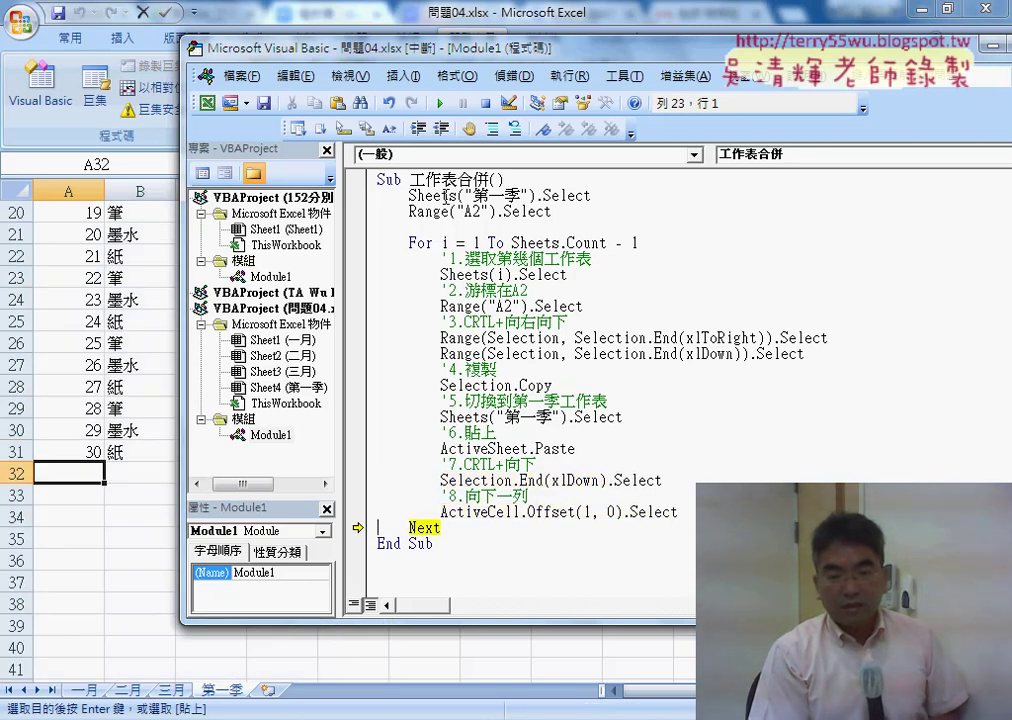
pyautogui.press('F8')
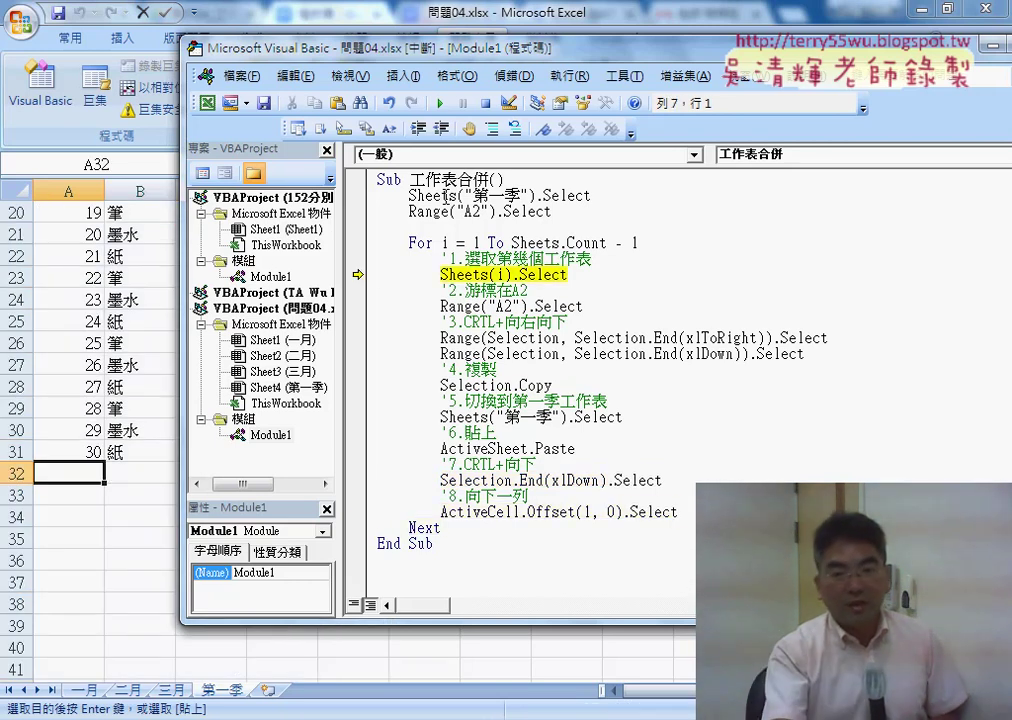
pyautogui.moveTo(446, 243)
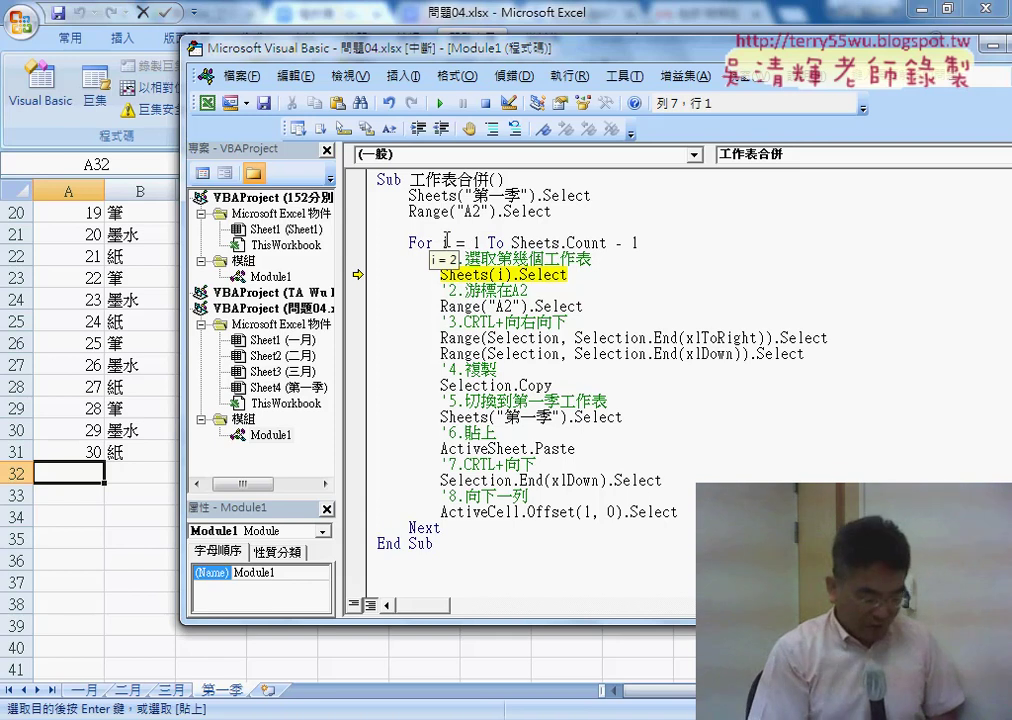
# Step through the 二月 and 三月 passes to fill 第一季 to row 91, then add a blank line after Next
pyautogui.press('F8')
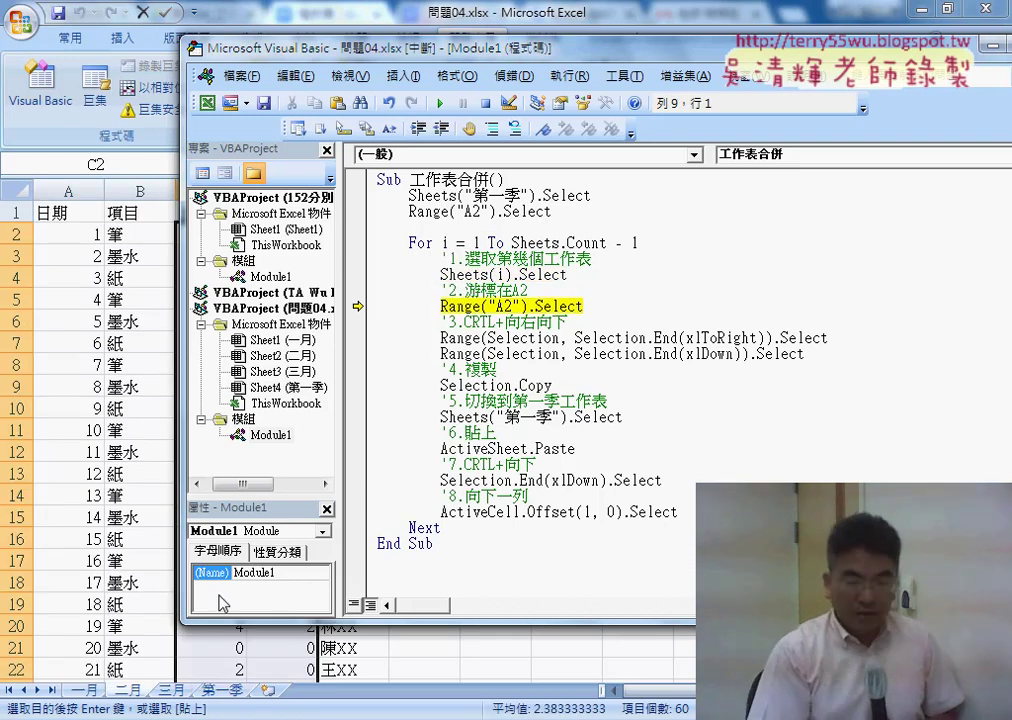
pyautogui.press('F8')
pyautogui.press('F8')
pyautogui.press('F8')
pyautogui.press('F8')
pyautogui.press('F8')
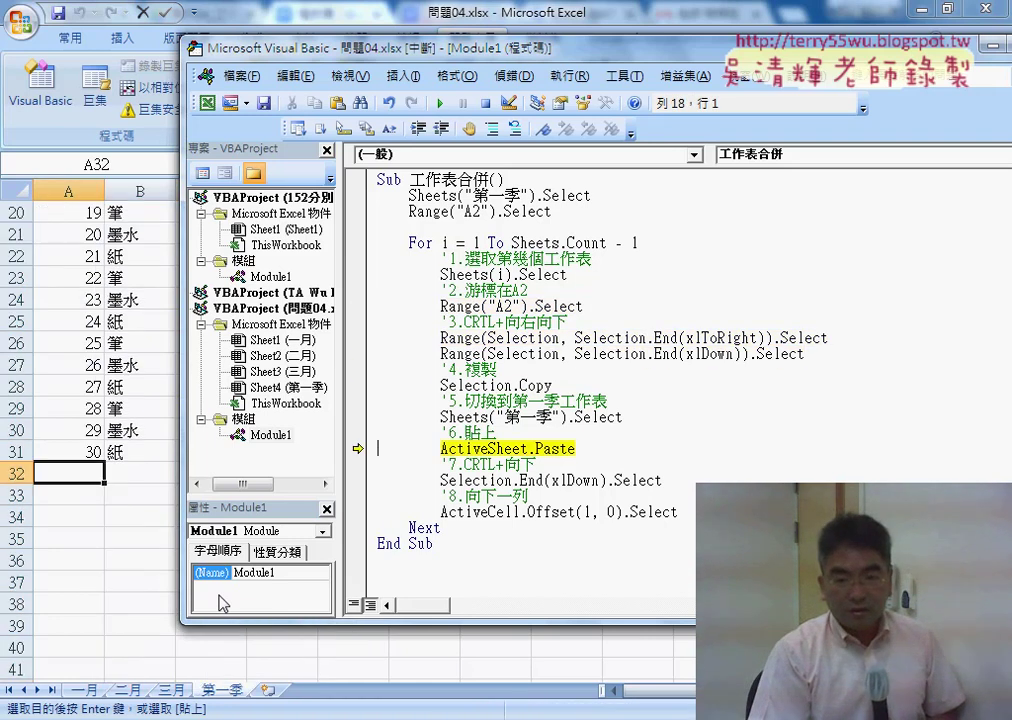
pyautogui.press('F8')
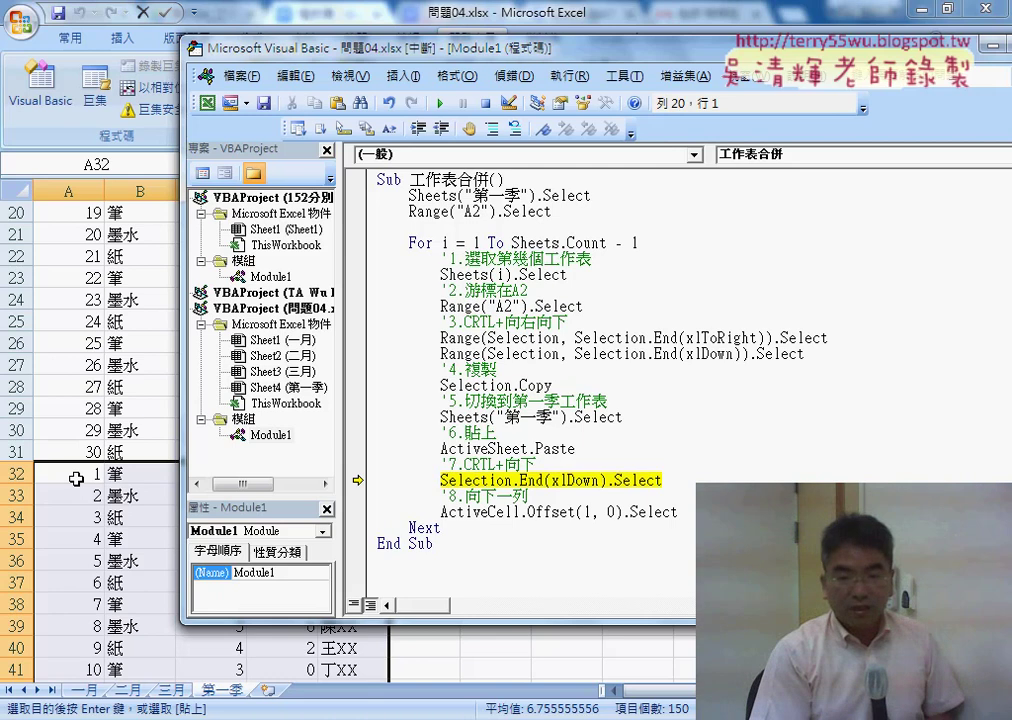
pyautogui.press('F8')
pyautogui.press('F8')
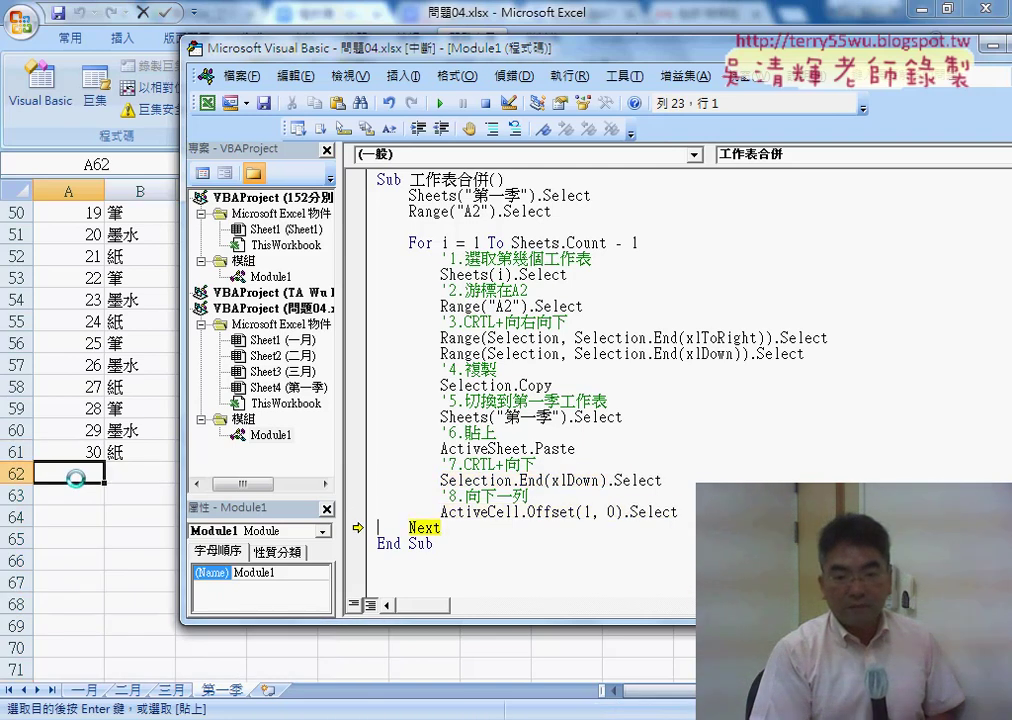
pyautogui.press('F8')
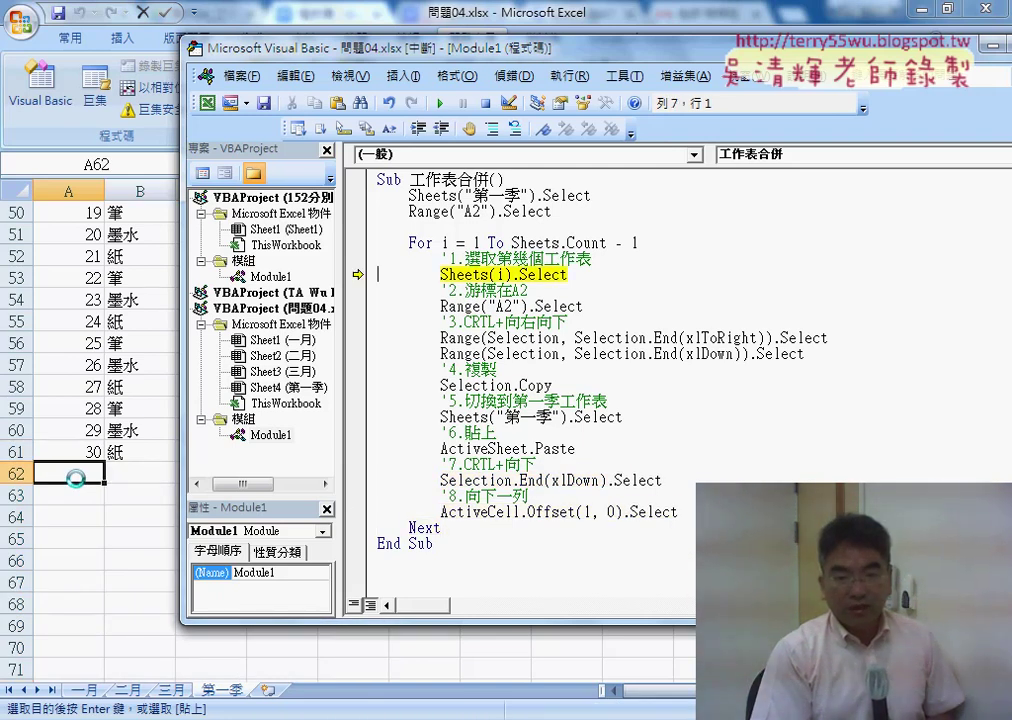
pyautogui.press('F8')
pyautogui.press('F8')
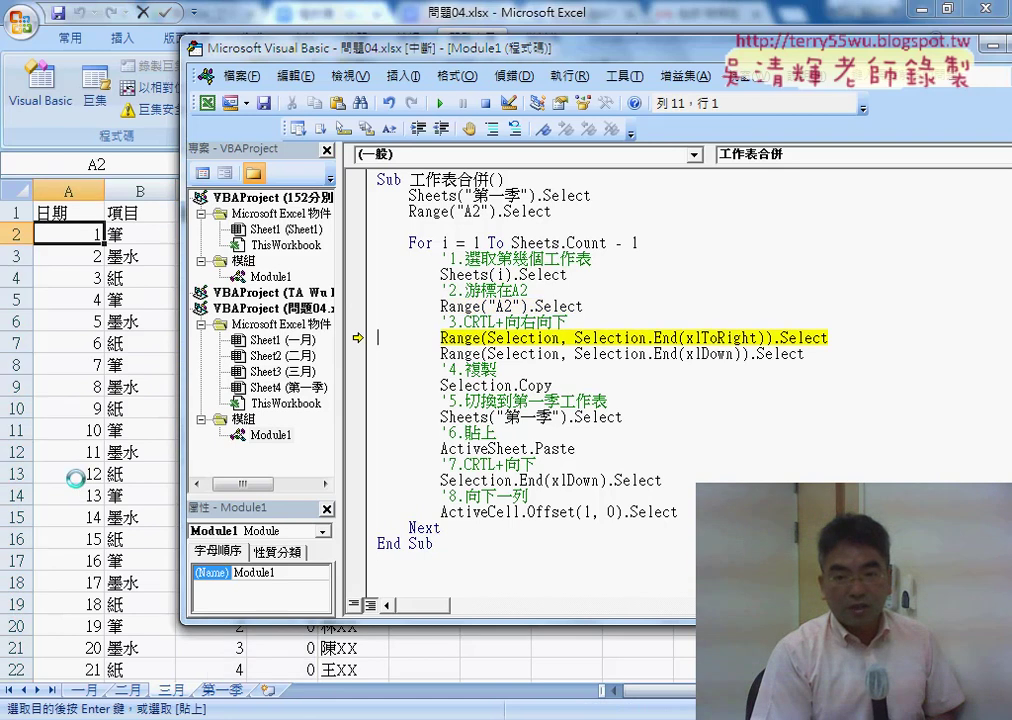
pyautogui.press('F8')
pyautogui.press('F8')
pyautogui.press('F8')
pyautogui.press('F8')
pyautogui.press('F8')
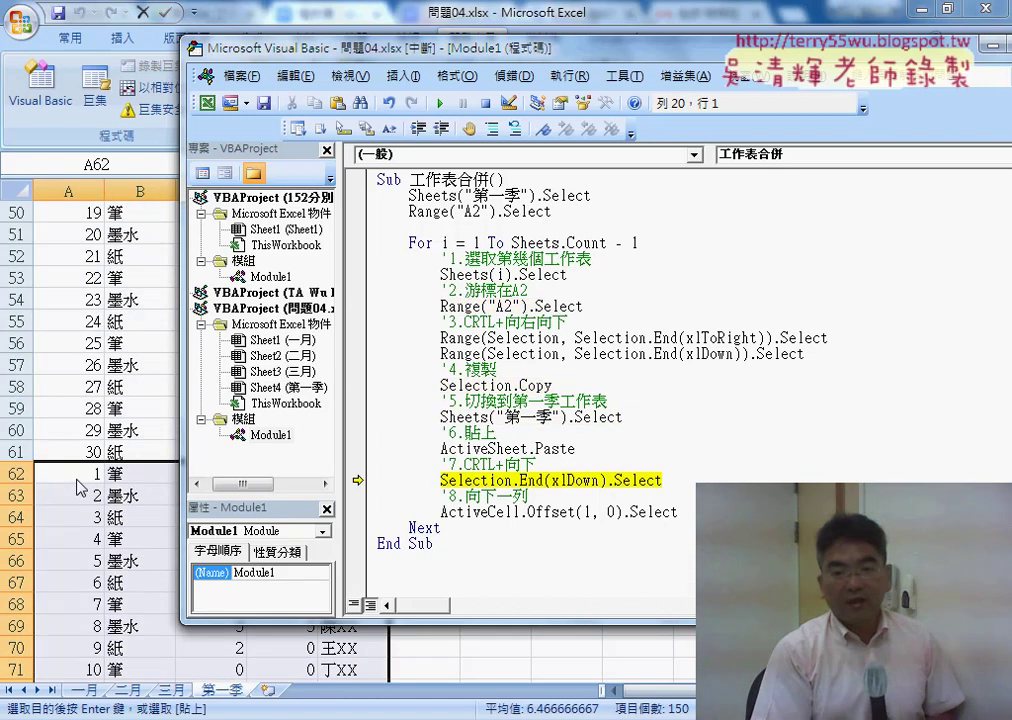
pyautogui.press('F8')
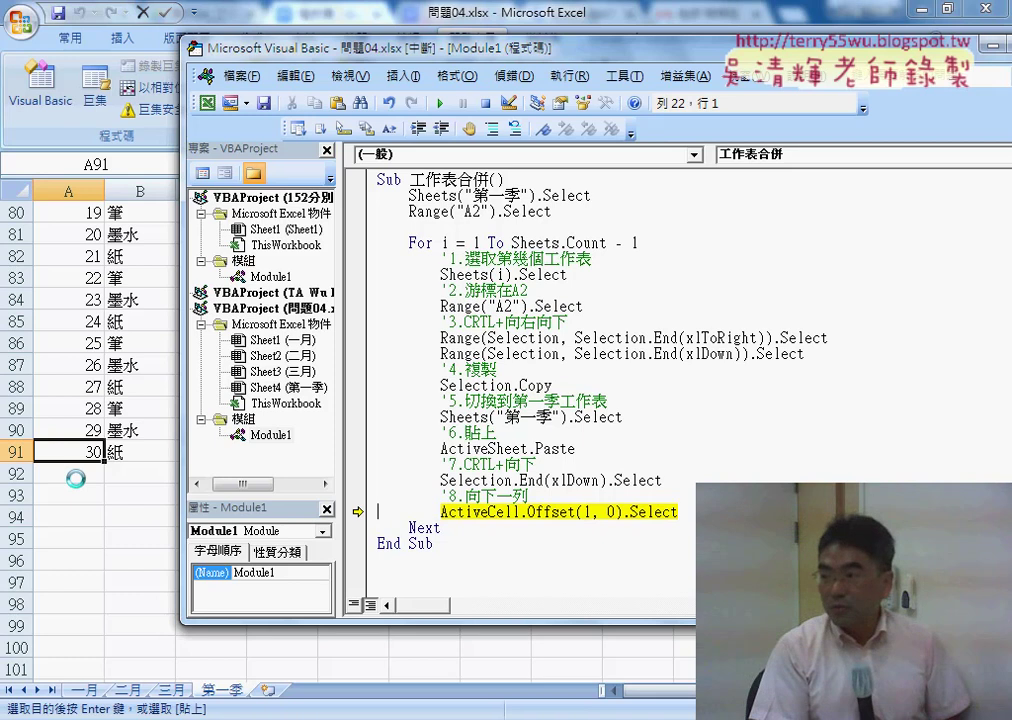
pyautogui.press('F8')
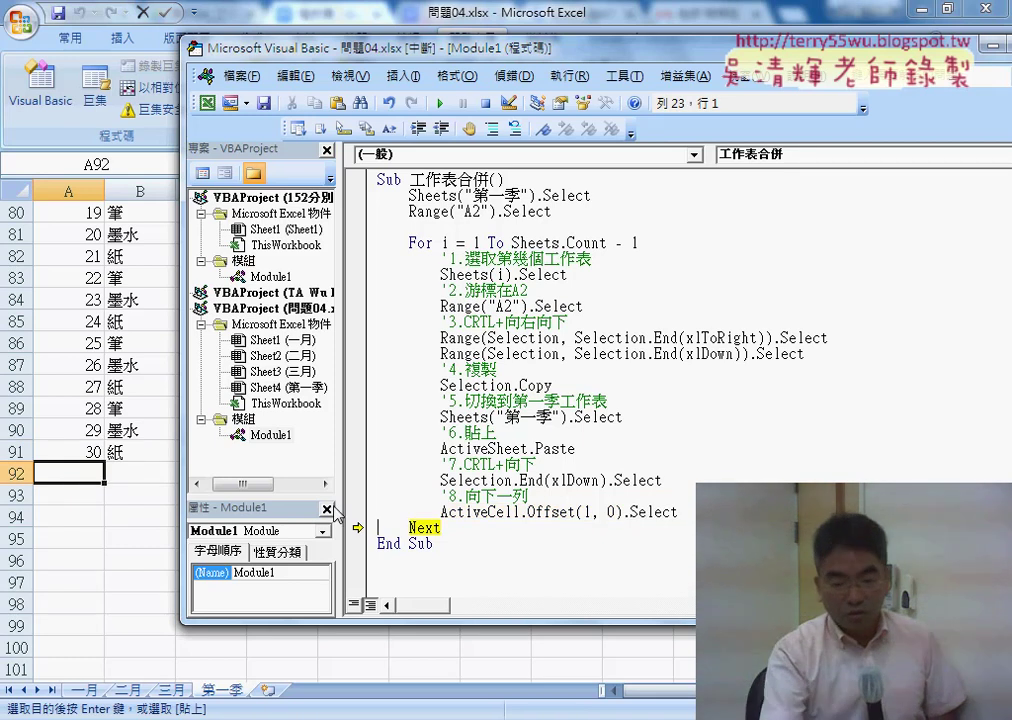
pyautogui.click(462, 533)
pyautogui.press('Return')
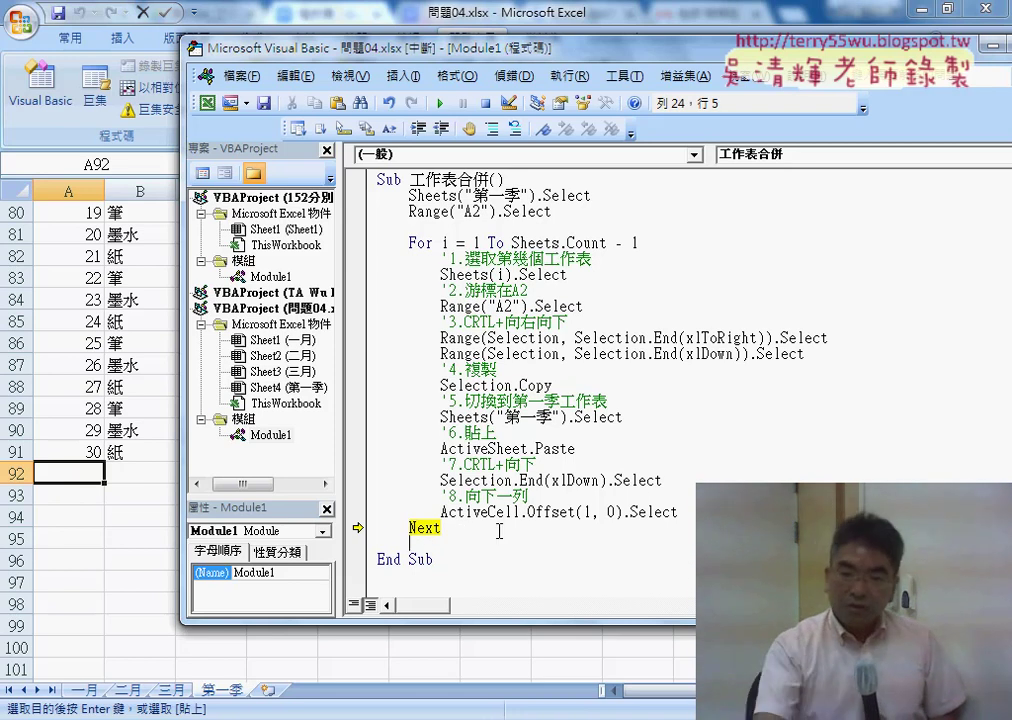
pyautogui.click(77, 475)
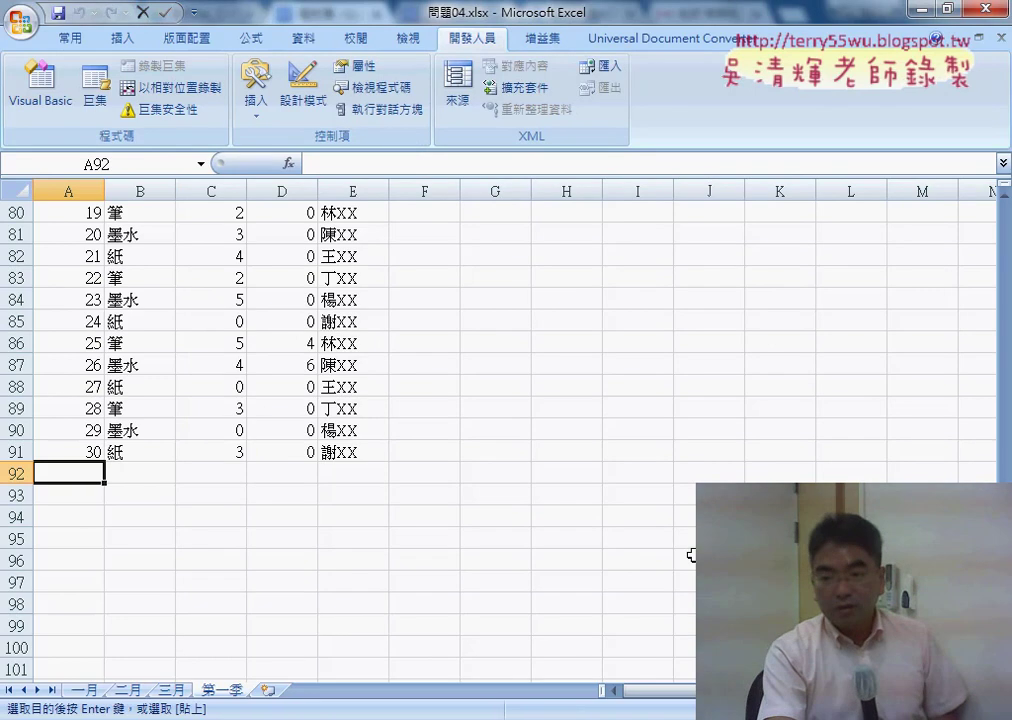
pyautogui.moveTo(1003, 540); pyautogui.dragTo(1000, 230)
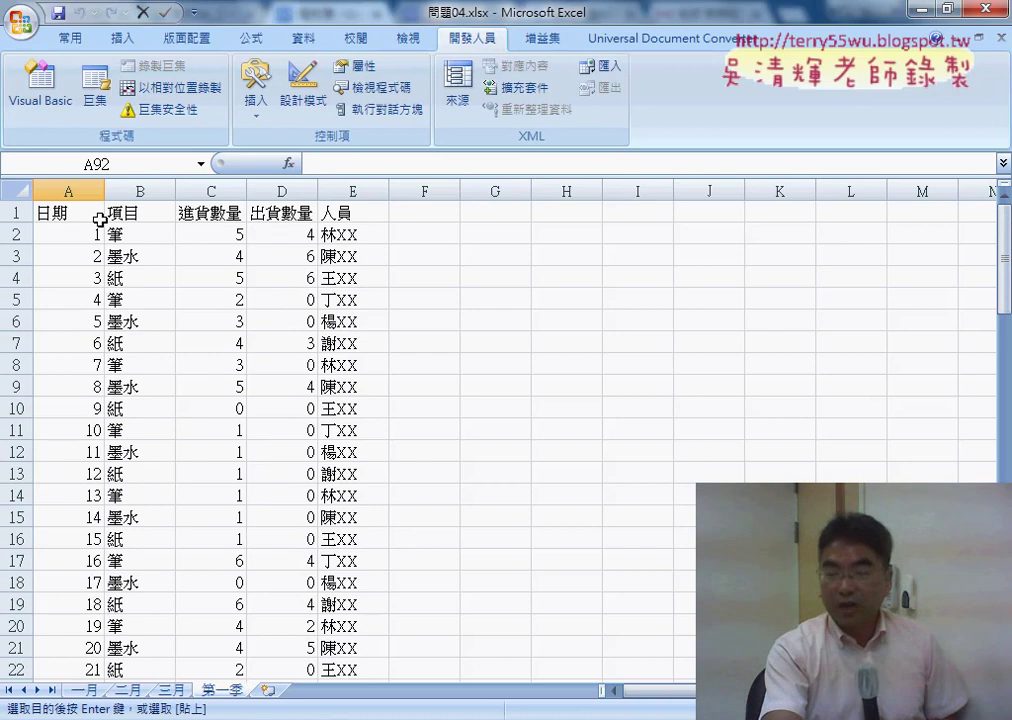
pyautogui.click(76, 213)
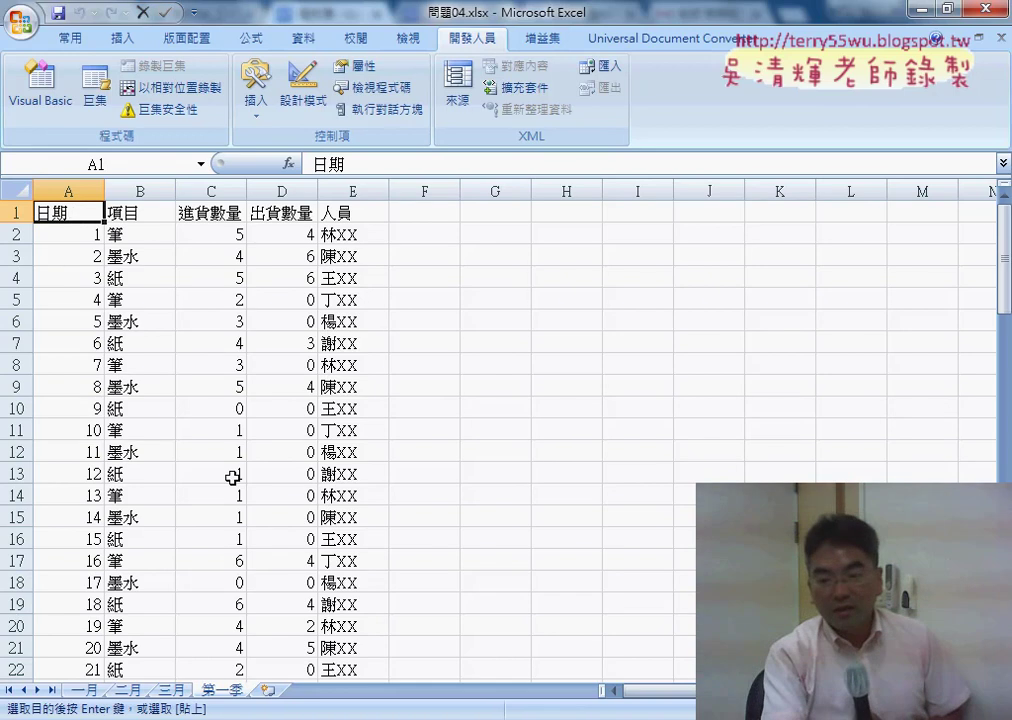
pyautogui.click(610, 590)
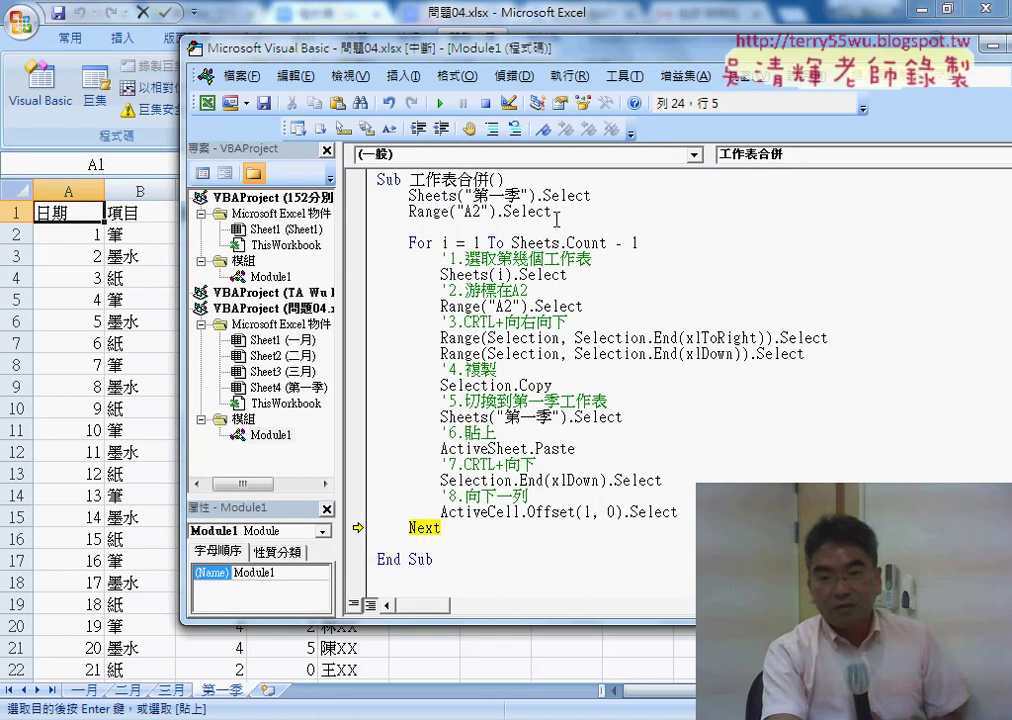
# Copy the Range("A2").Select line below Next, change it to A1, and step the macro to its end
pyautogui.moveTo(557, 217)
pyautogui.mouseDown()
pyautogui.moveTo(378, 211)
pyautogui.moveTo(408, 212)
pyautogui.mouseUp()
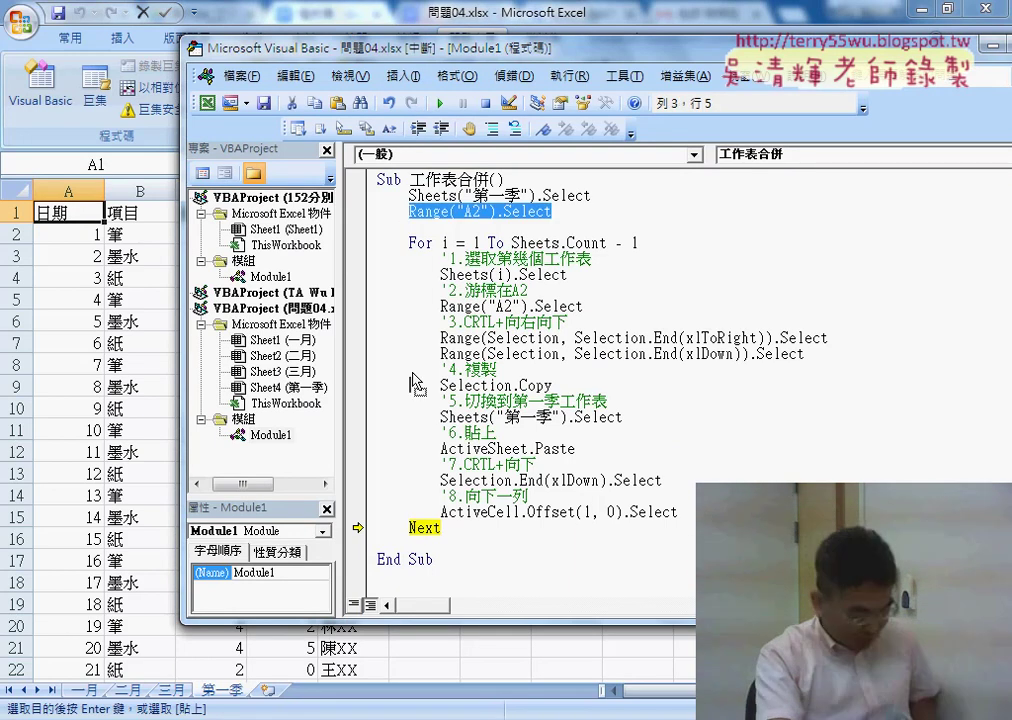
pyautogui.moveTo(420, 560); pyautogui.dragTo(410, 545)
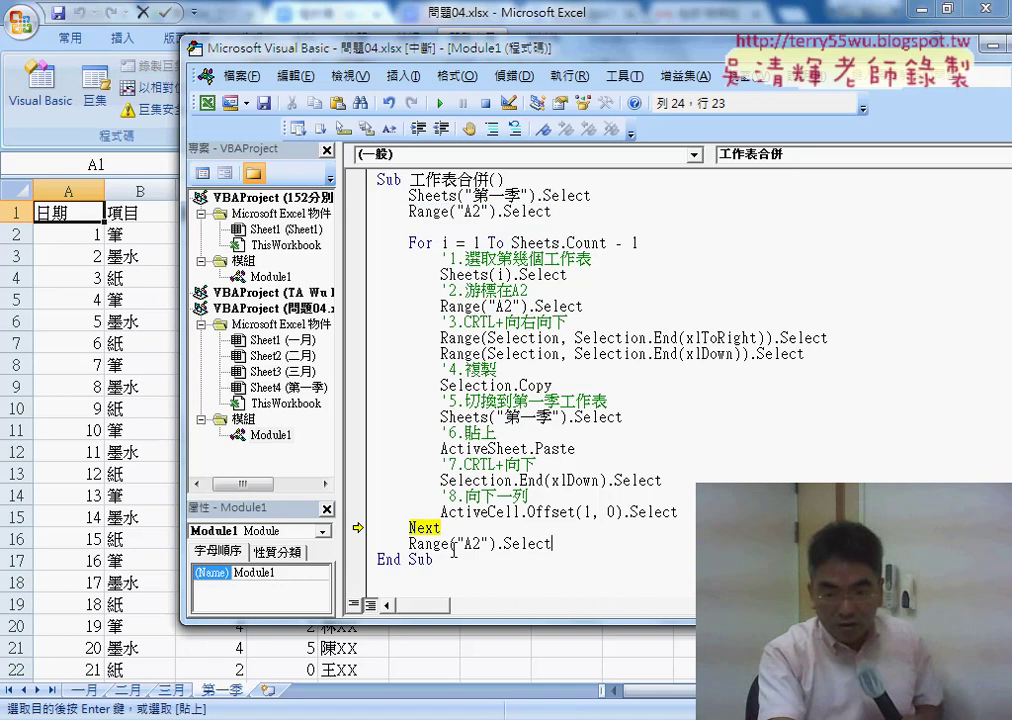
pyautogui.click(476, 543)
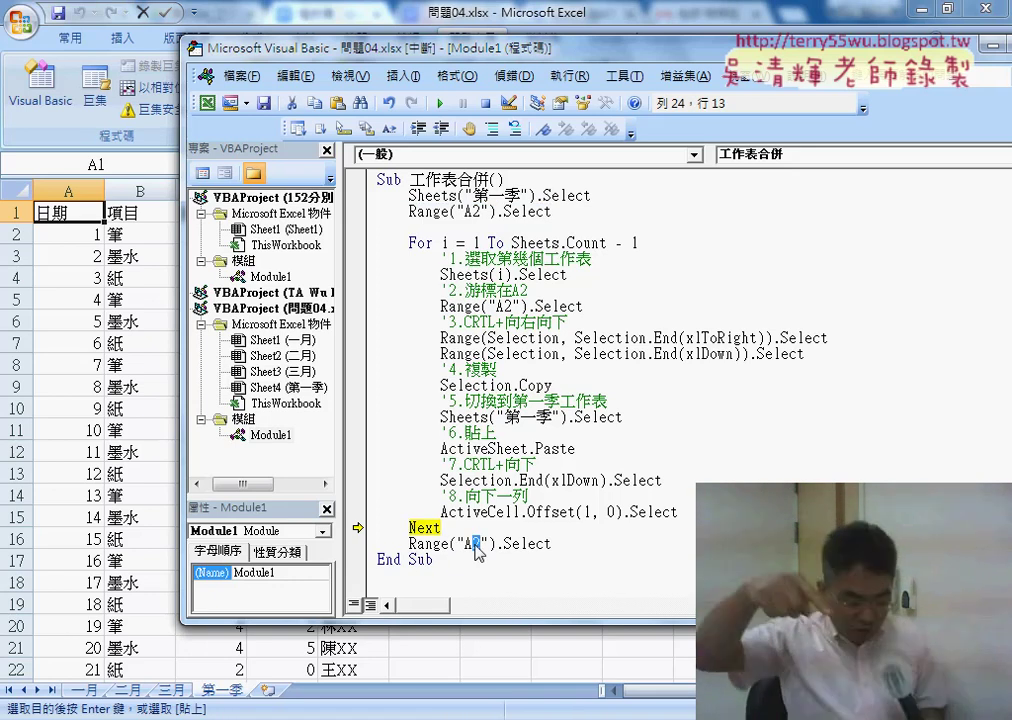
pyautogui.moveTo(476, 543); pyautogui.dragTo(484, 543)
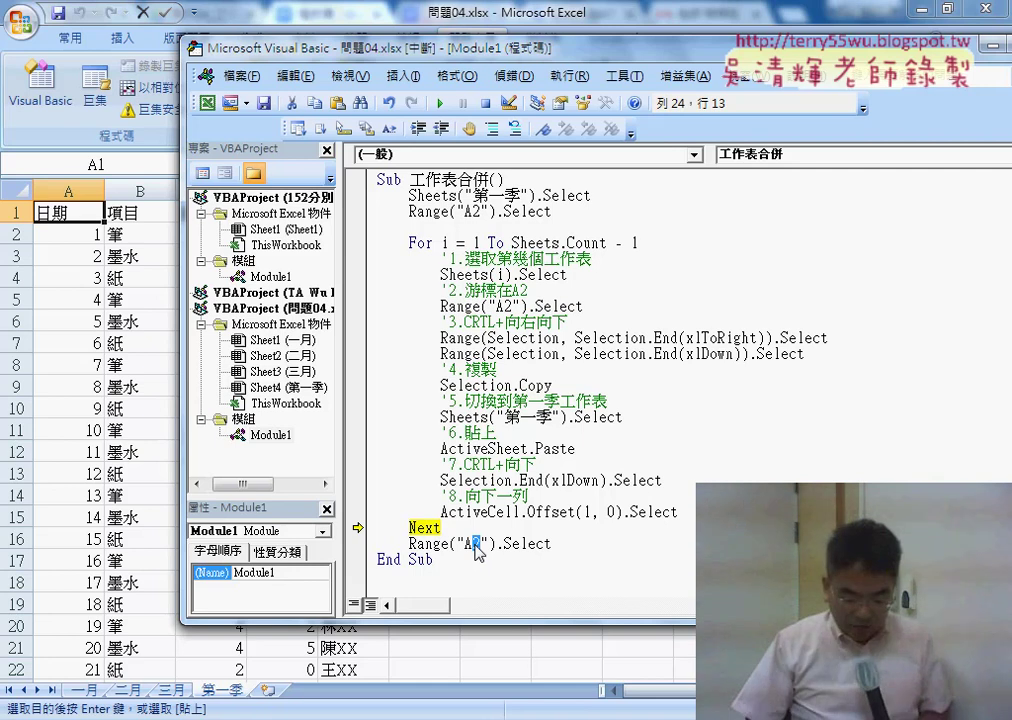
pyautogui.write('1')
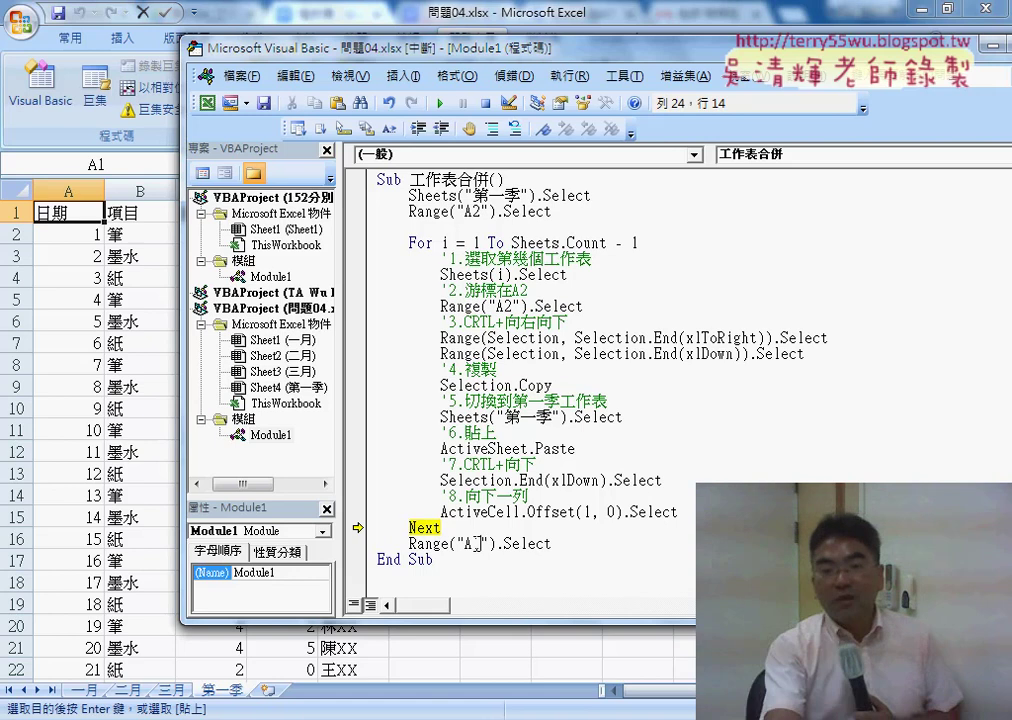
pyautogui.click(491, 527)
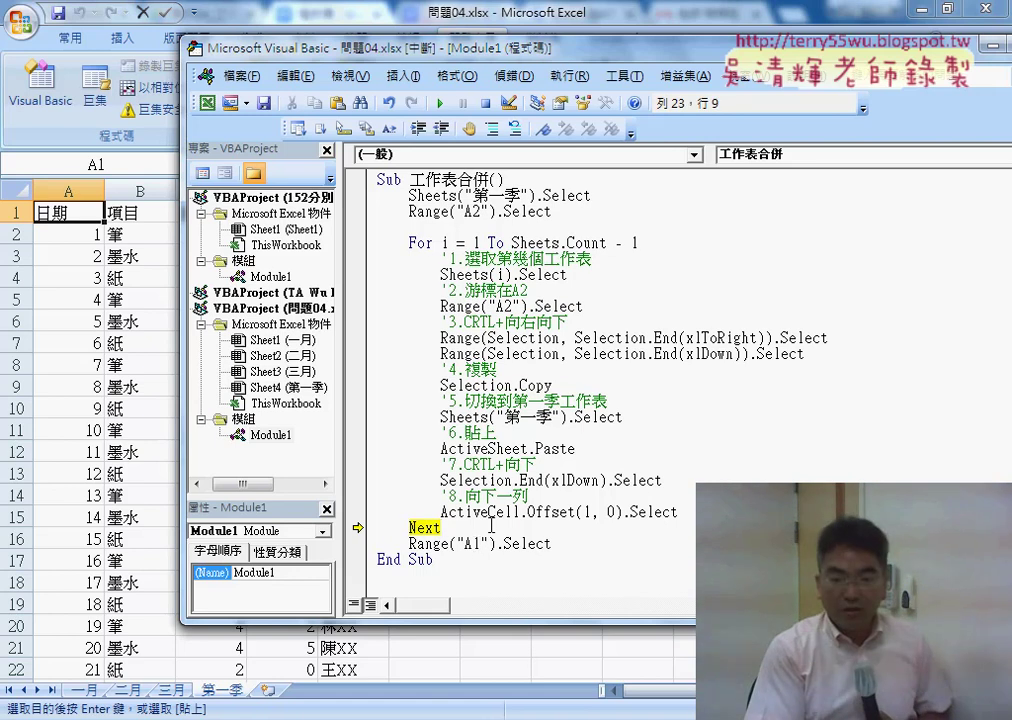
pyautogui.press('F8')
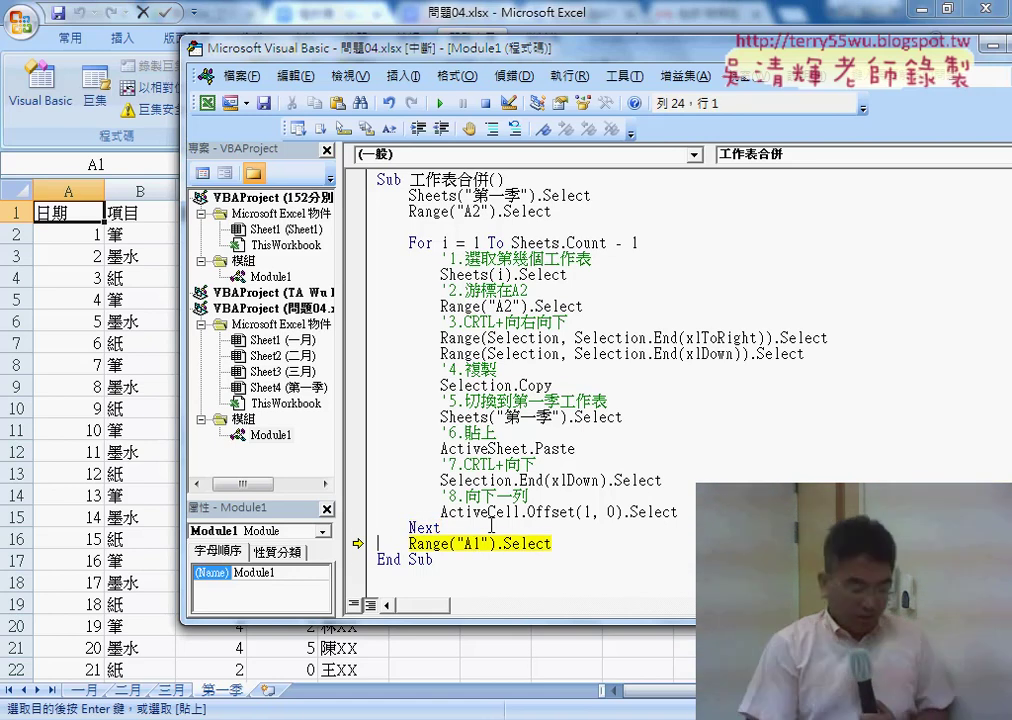
pyautogui.press('F8')
pyautogui.press('F8')
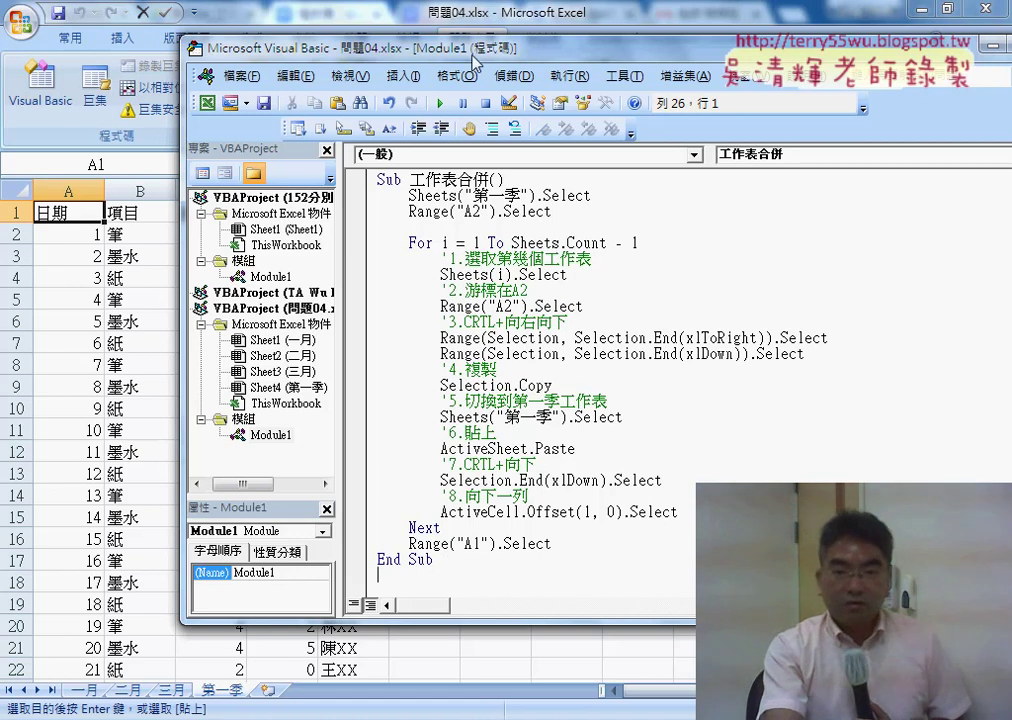
pyautogui.moveTo(473, 58)
pyautogui.mouseDown()
pyautogui.moveTo(667, 57)
pyautogui.moveTo(579, 50)
pyautogui.mouseUp()
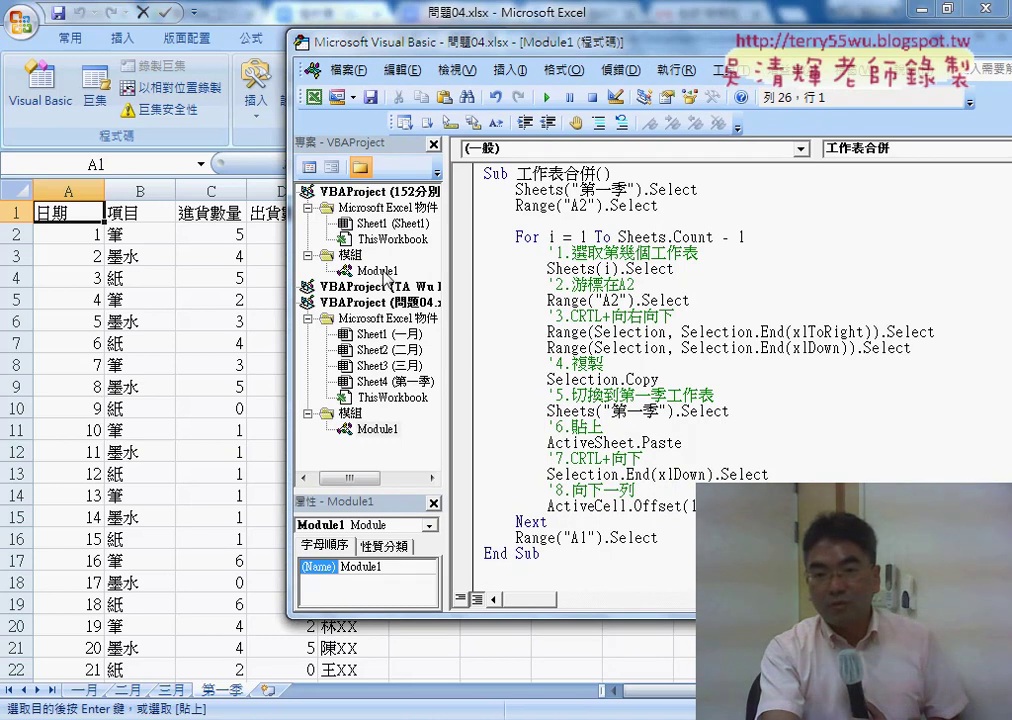
# Copy Sub 清除 from the other project's Module1 into 問題04's Module1 and change C2:E to A2:E
pyautogui.doubleClick(380, 271)
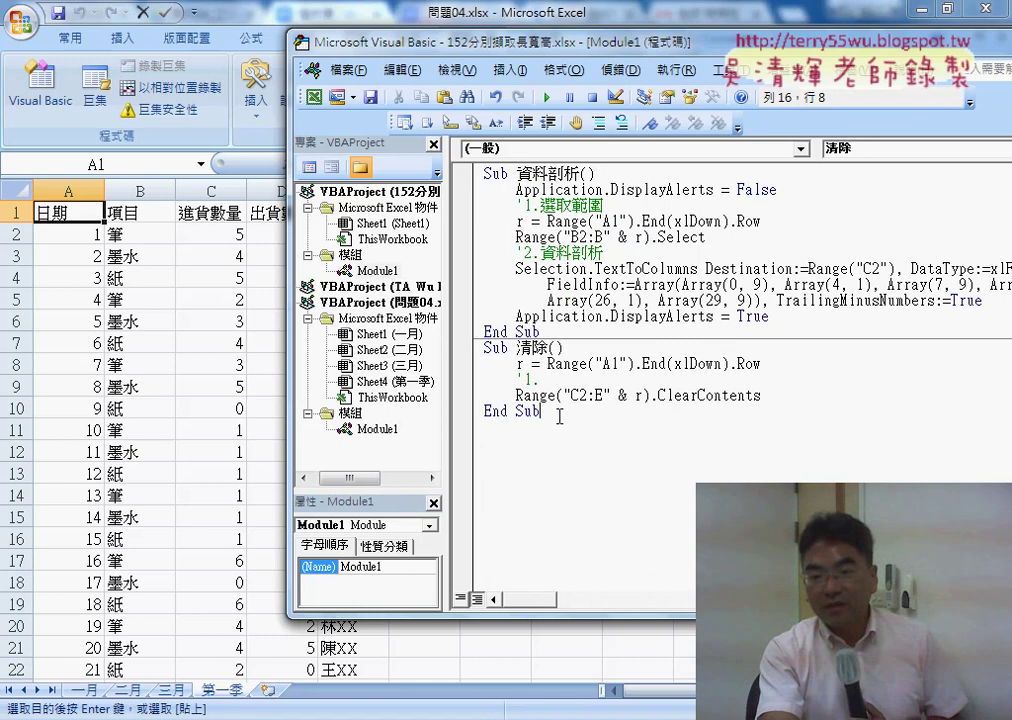
pyautogui.moveTo(560, 416); pyautogui.dragTo(474, 347)
pyautogui.rightClick(513, 367)
pyautogui.click(552, 396)
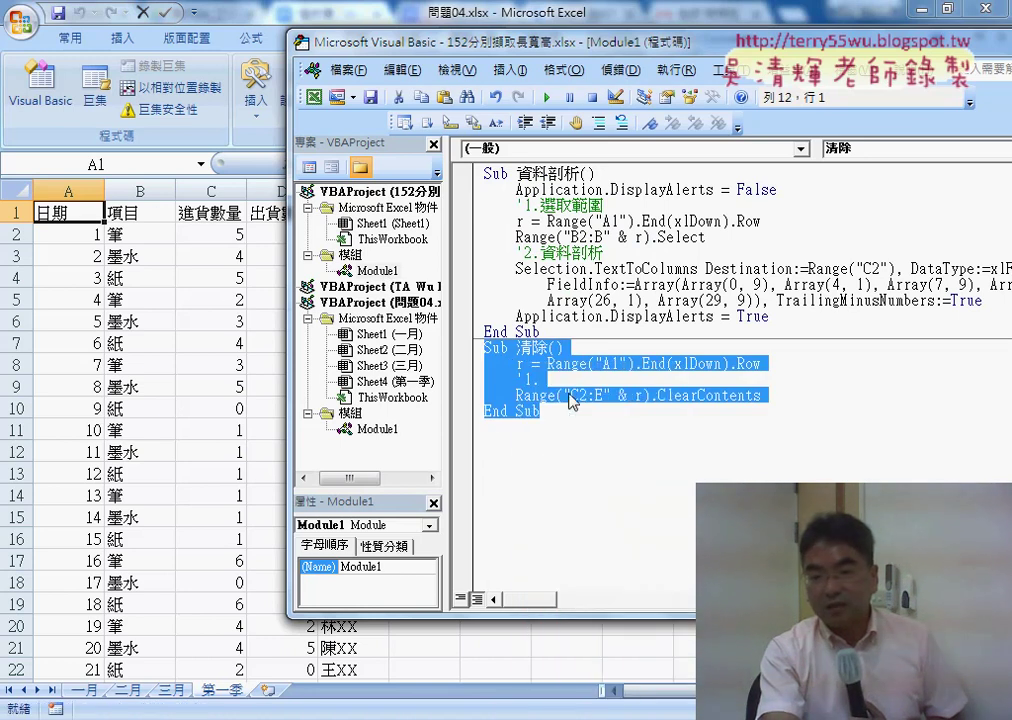
pyautogui.doubleClick(378, 428)
pyautogui.rightClick(622, 314)
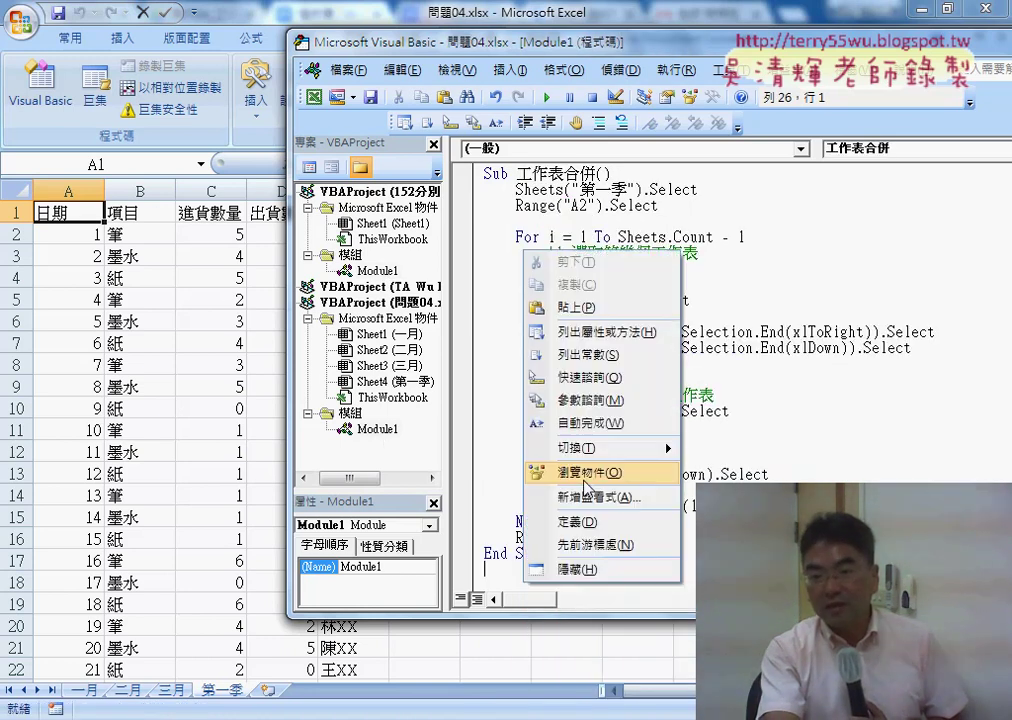
pyautogui.click(645, 300)
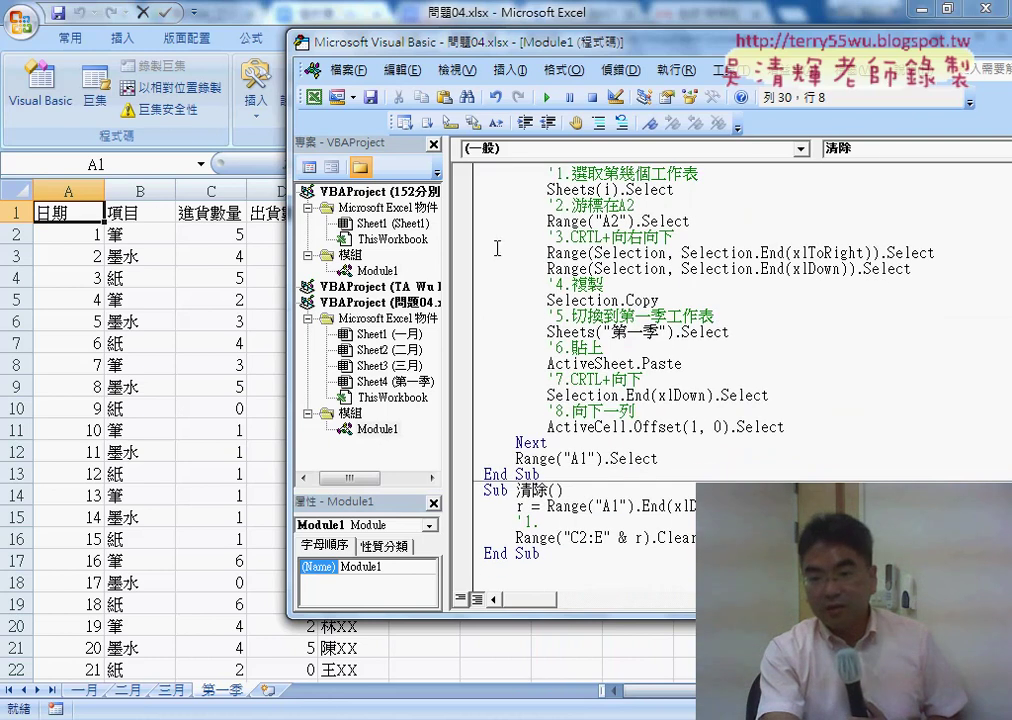
pyautogui.moveTo(579, 538); pyautogui.dragTo(571, 538)
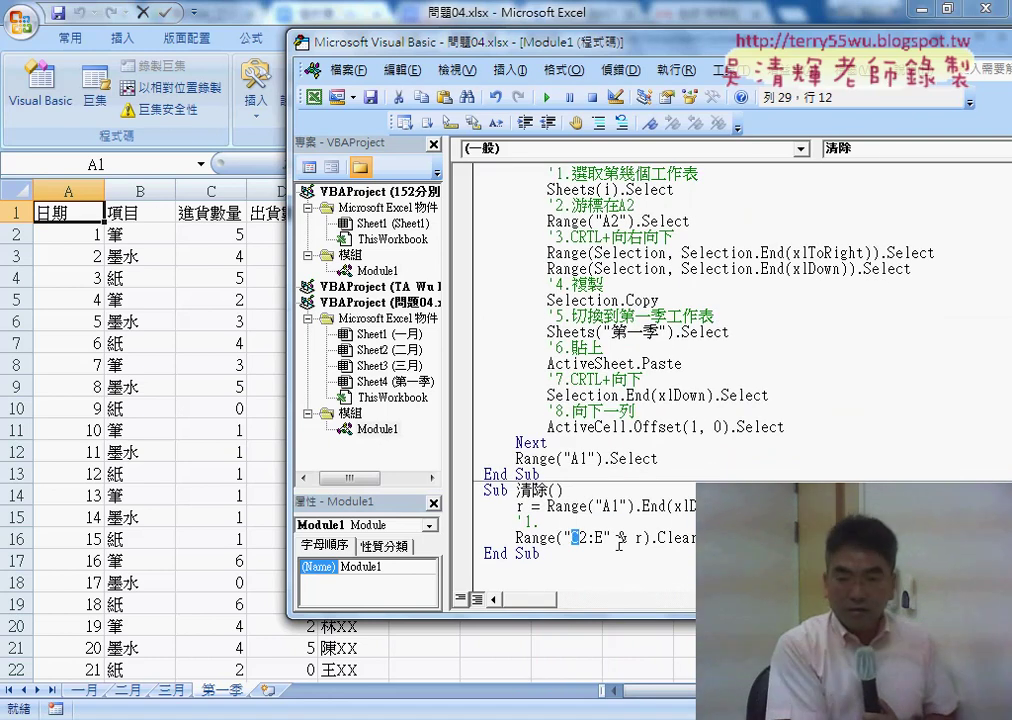
pyautogui.write('A')
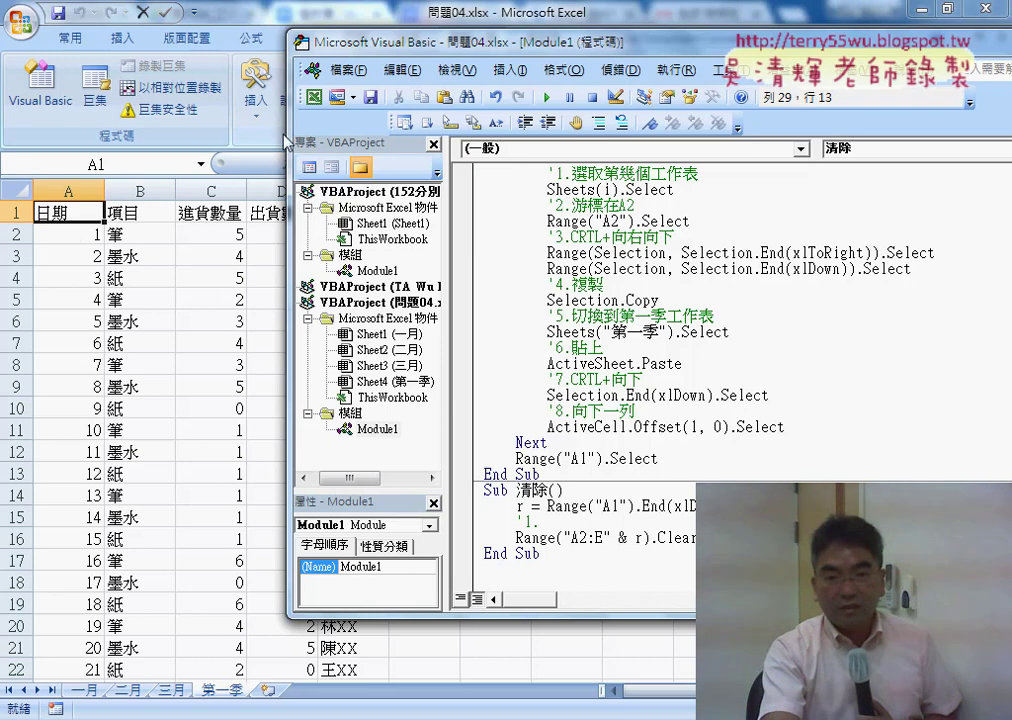
pyautogui.moveTo(289, 145); pyautogui.dragTo(392, 145)
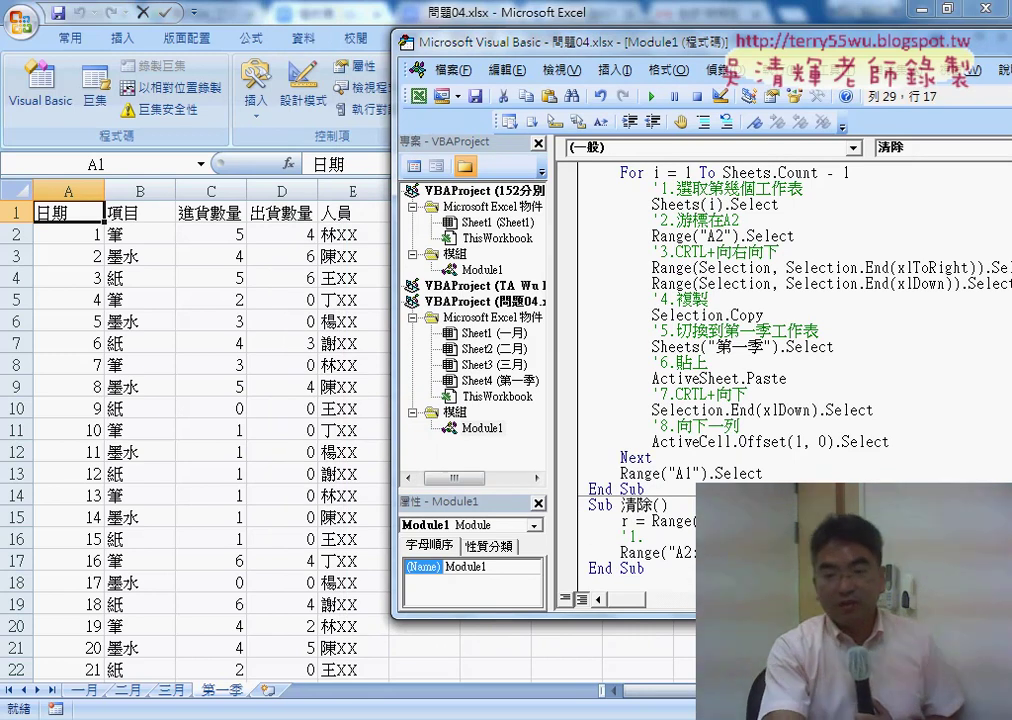
# Run the 清除 macro so 第一季 keeps only its 日期, 項目, 進貨數量, 出貨數量, 人員 headers
pyautogui.click(667, 521)
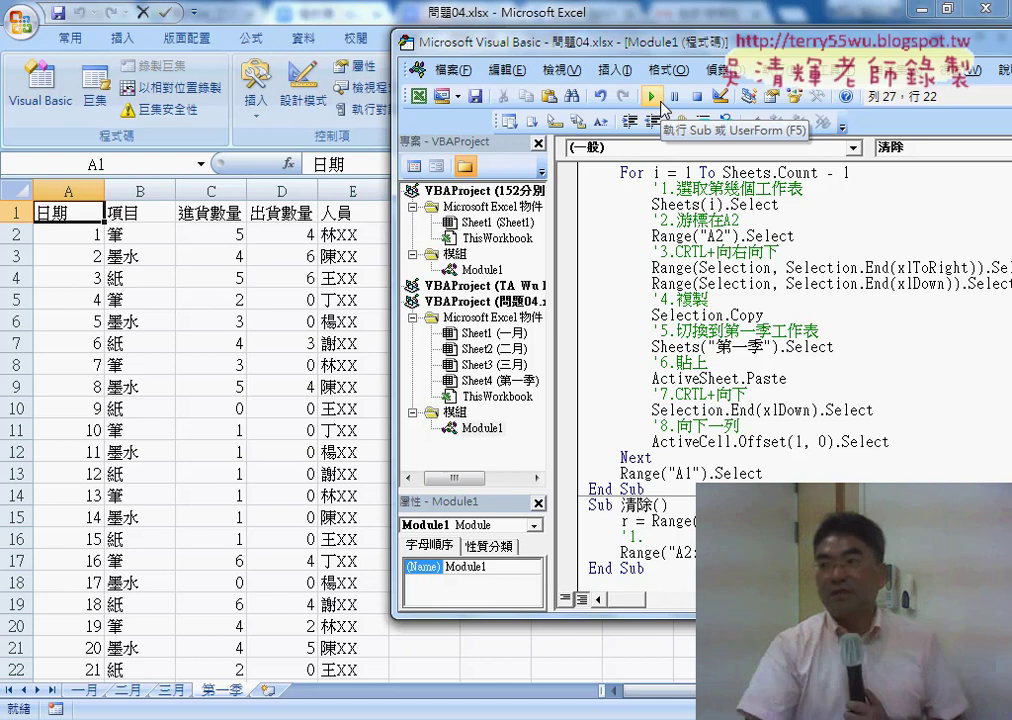
pyautogui.click(658, 100)
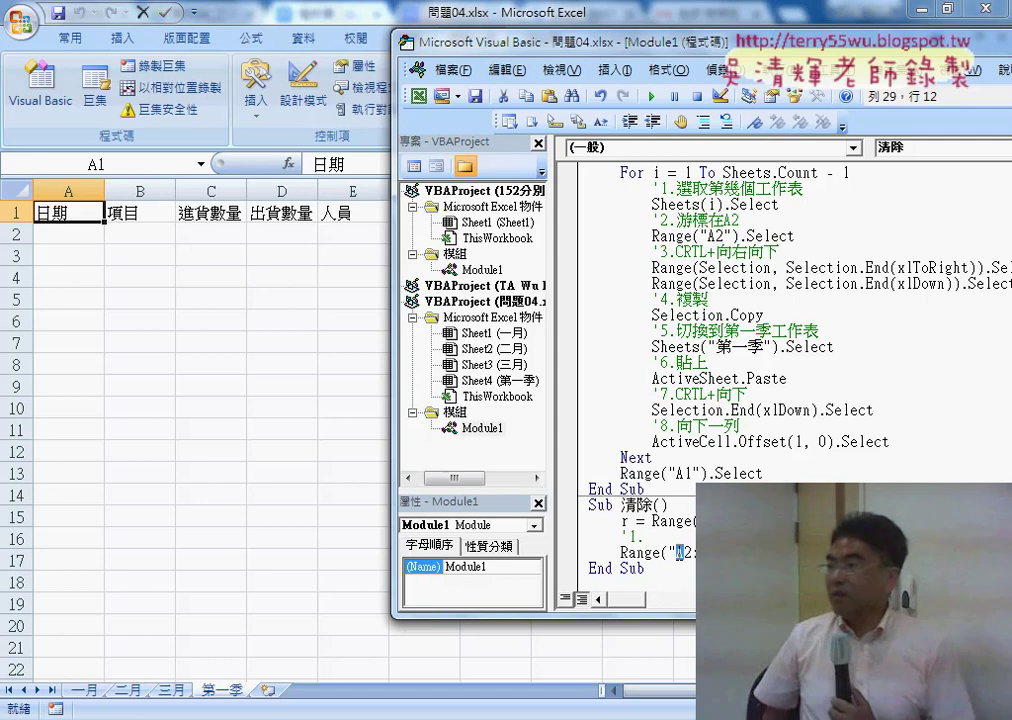
pyautogui.moveTo(676, 552); pyautogui.dragTo(685, 552)
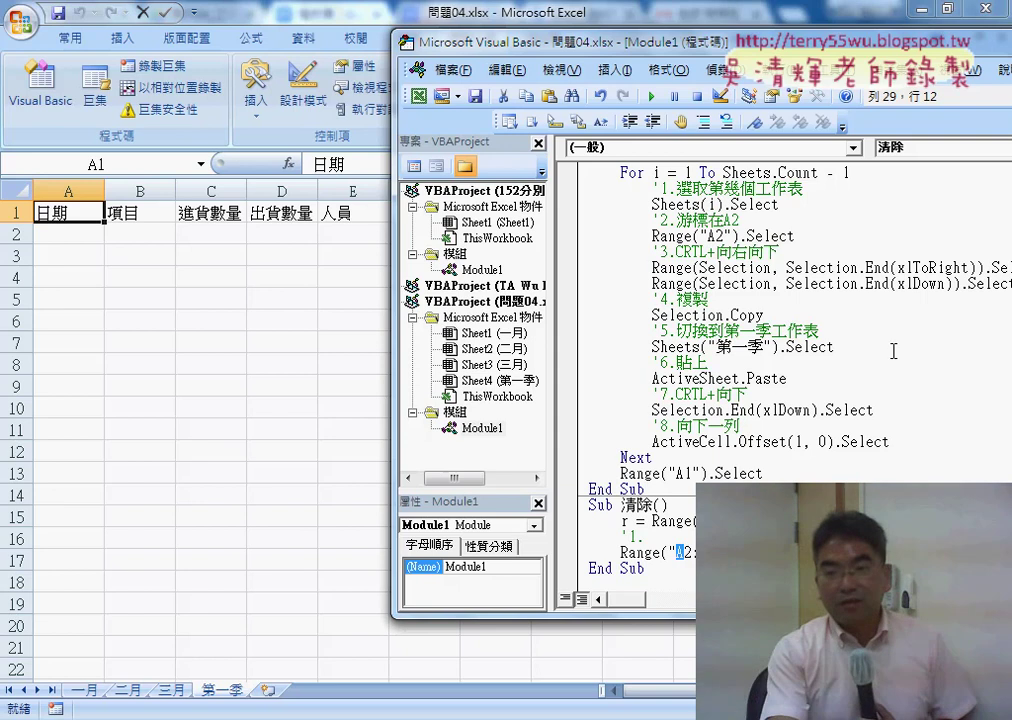
pyautogui.click(767, 283)
pyautogui.scroll(2, 755, 280)
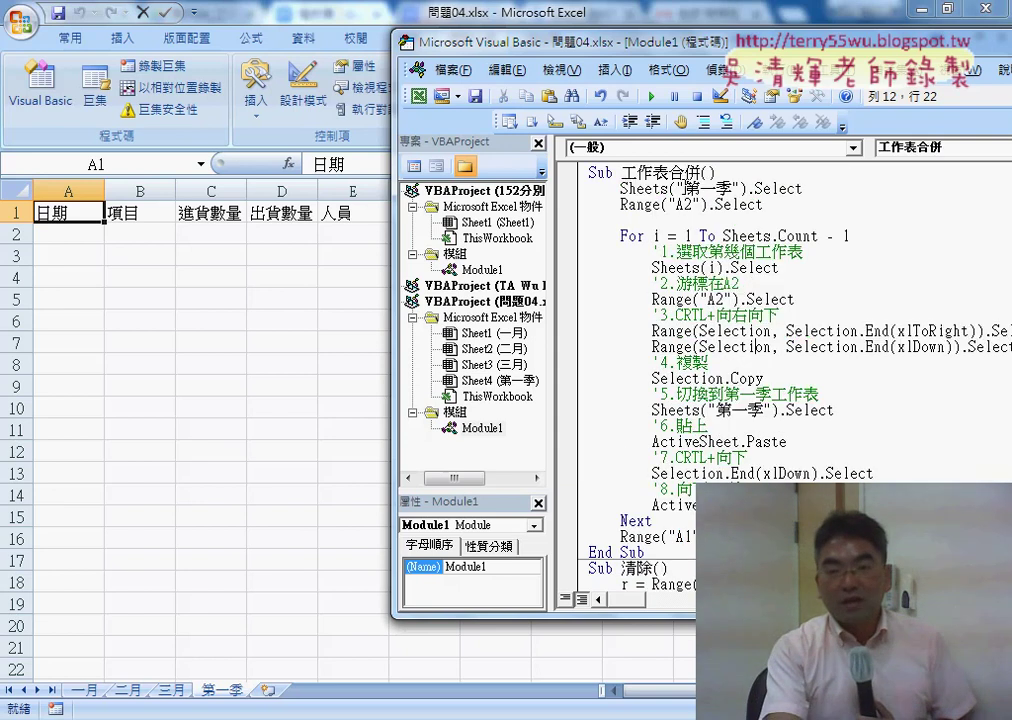
pyautogui.moveTo(514, 38); pyautogui.dragTo(574, 35)
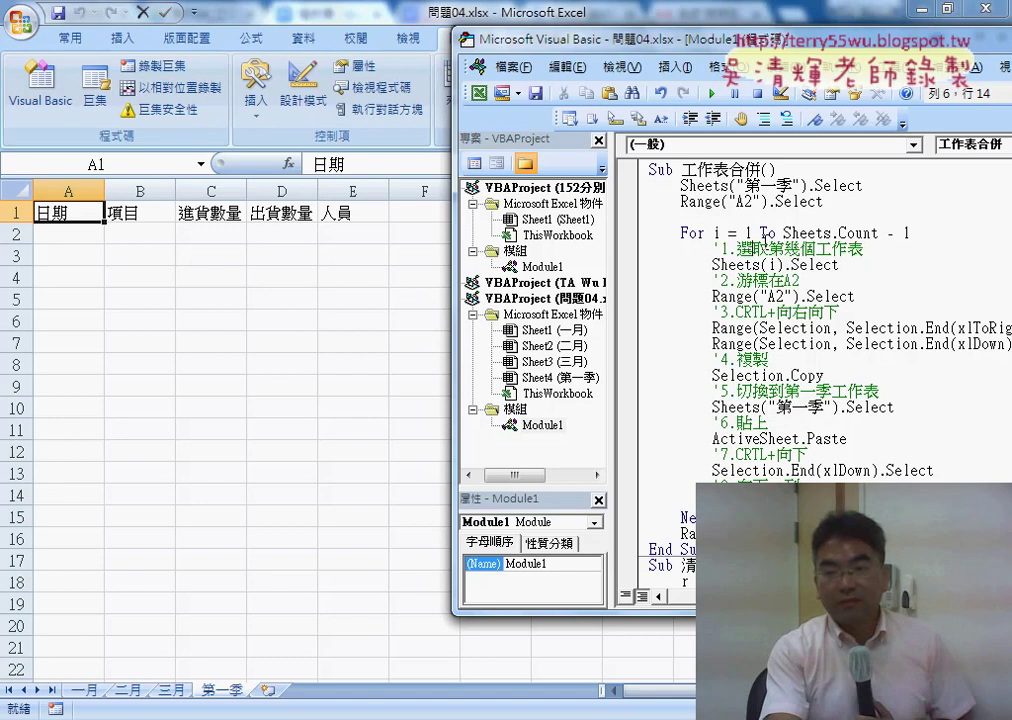
# Draw a button over G1:G3 assigned to the 工作表合併 macro and caption it 工作表合併
pyautogui.click(424, 276)
pyautogui.click(257, 95)
pyautogui.click(251, 161)
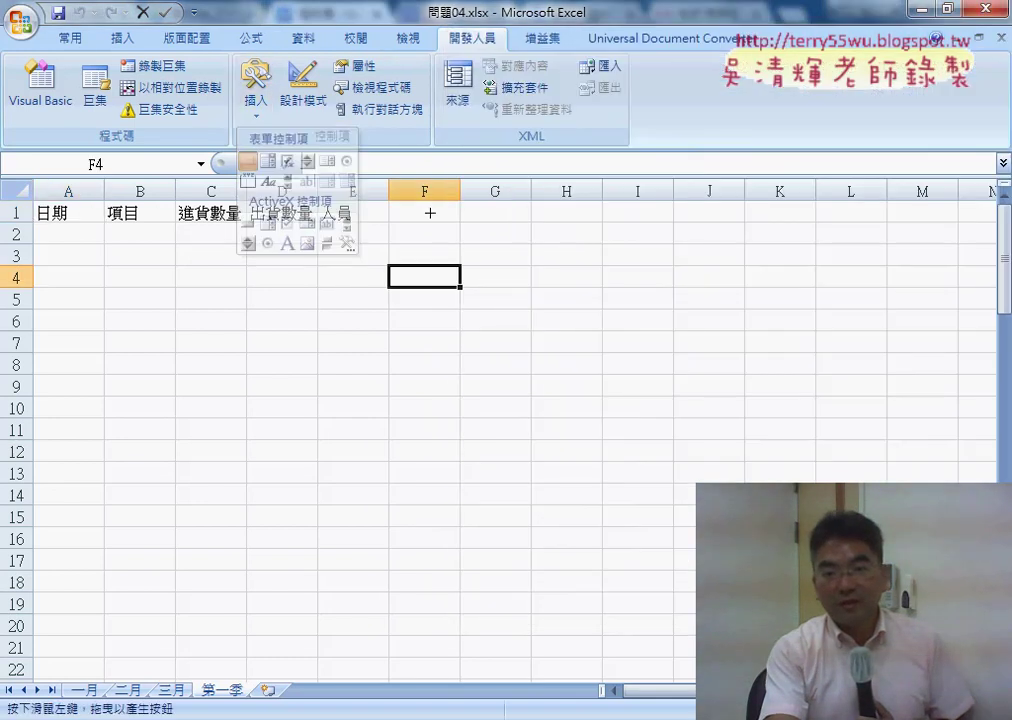
pyautogui.moveTo(618, 255); pyautogui.dragTo(460, 210)
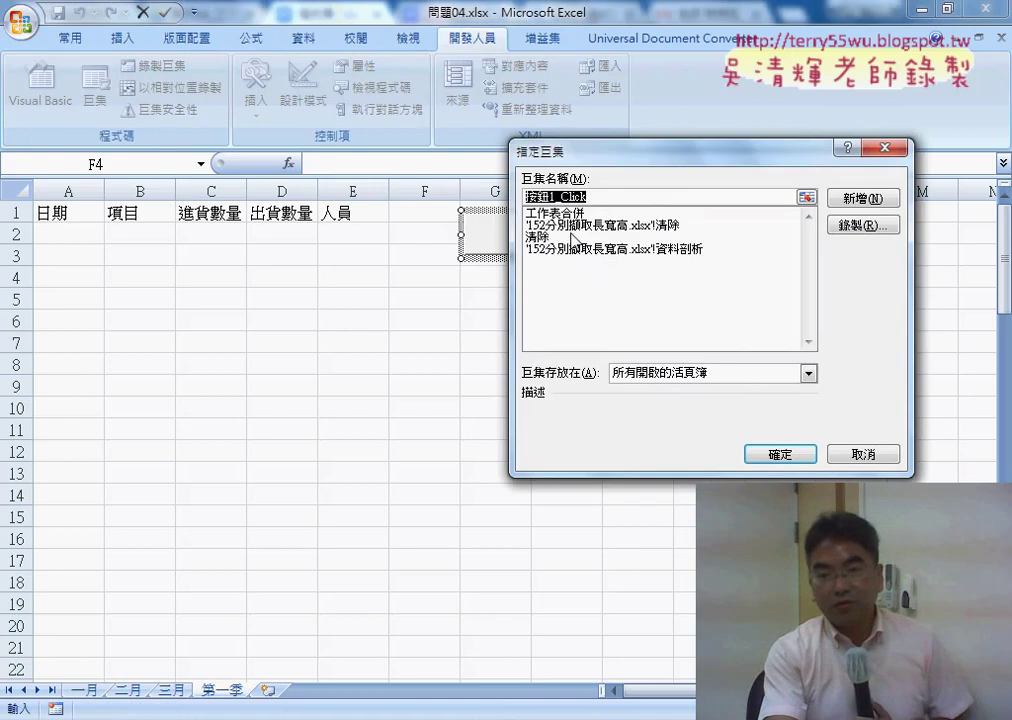
pyautogui.click(560, 213)
pyautogui.rightClick(527, 199)
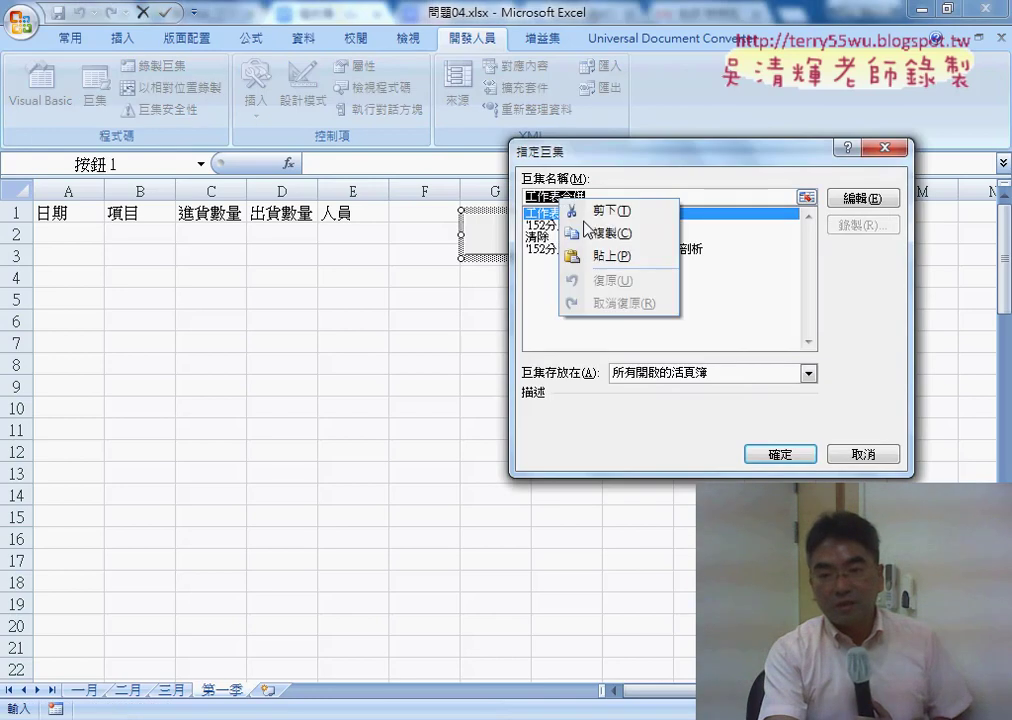
pyautogui.press('Escape')
pyautogui.click(760, 454)
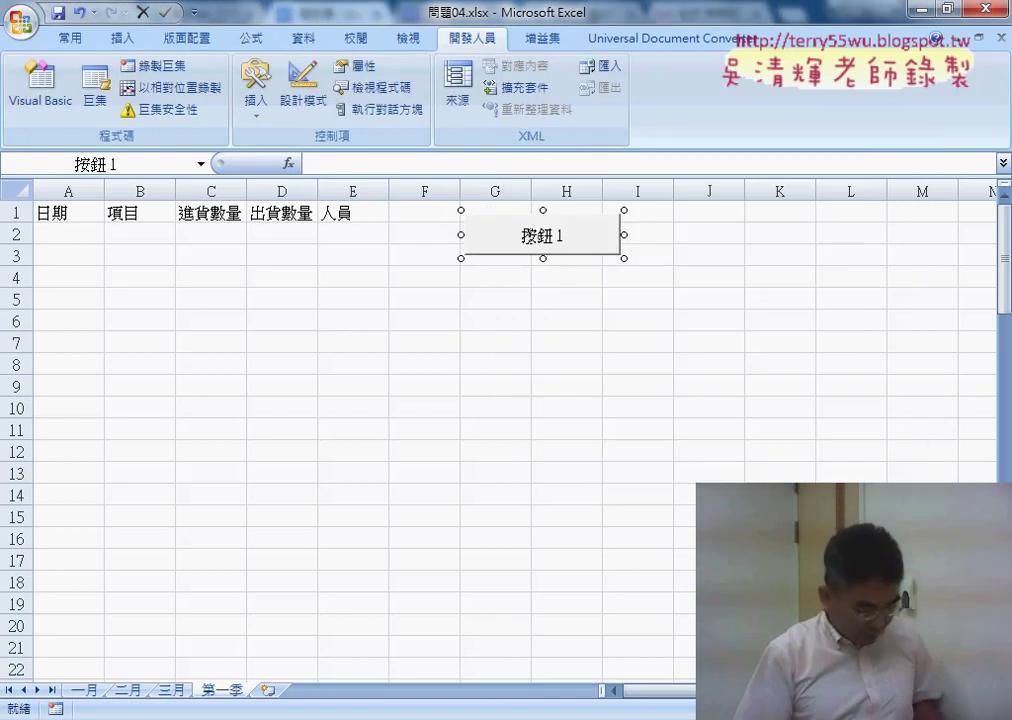
pyautogui.press('BackSpace')
pyautogui.press('BackSpace')
pyautogui.press('BackSpace')
pyautogui.write('工作表合併')
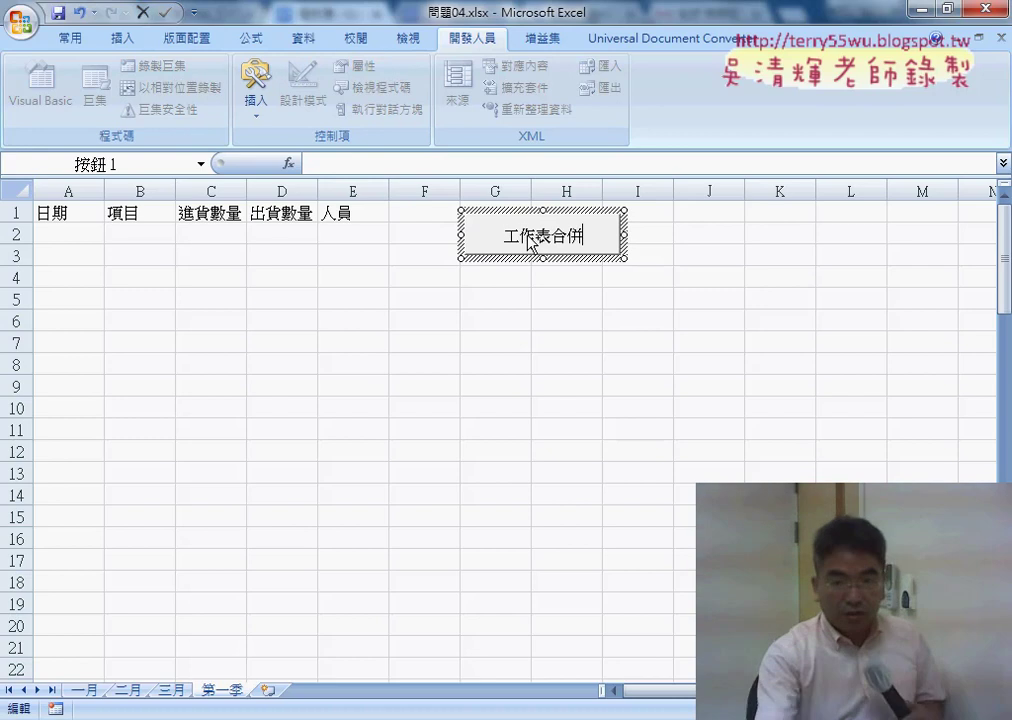
pyautogui.click(566, 341)
# Copy the button to G4, assign it the 清除 macro, and caption it 清除
pyautogui.rightClick(466, 240)
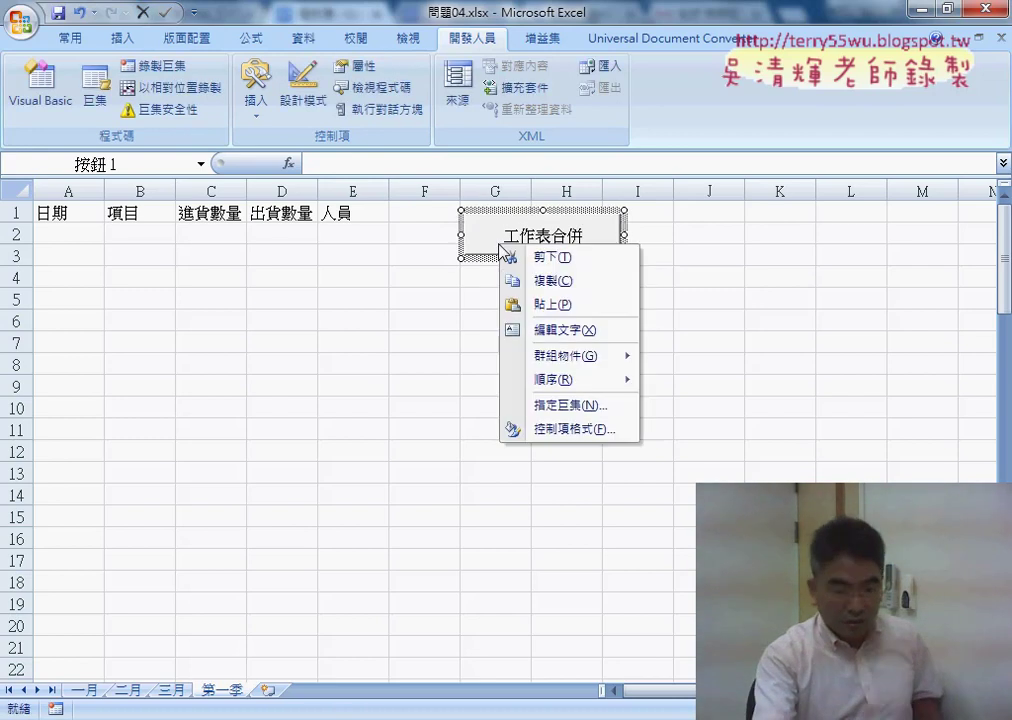
pyautogui.click(478, 283)
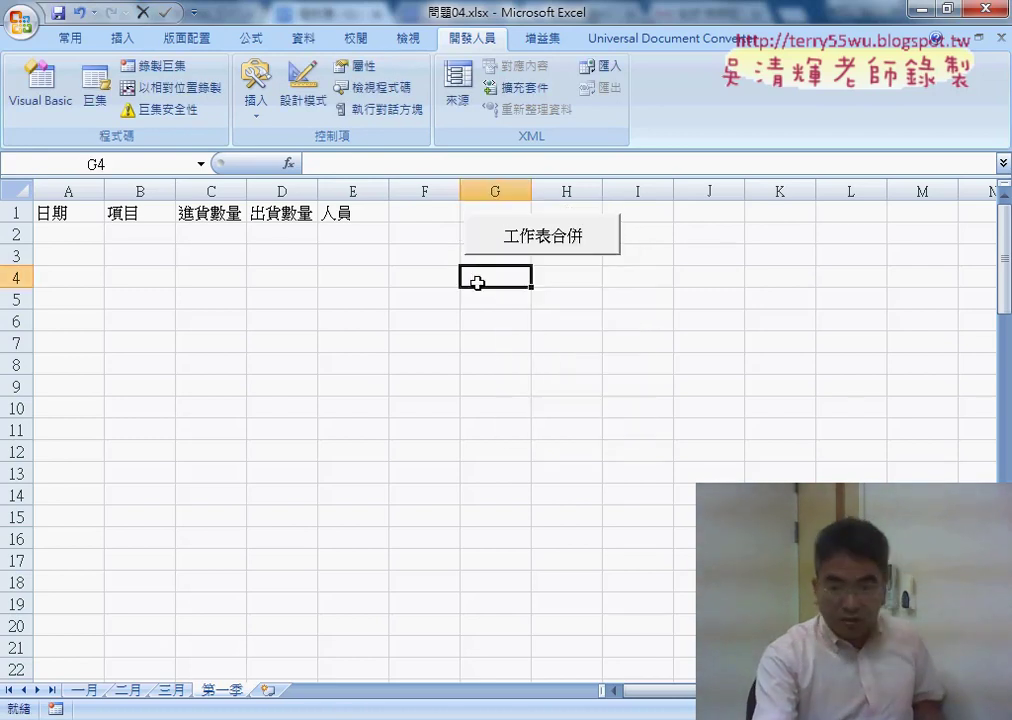
pyautogui.hotkey('ctrl', 'v')
pyautogui.rightClick(566, 283)
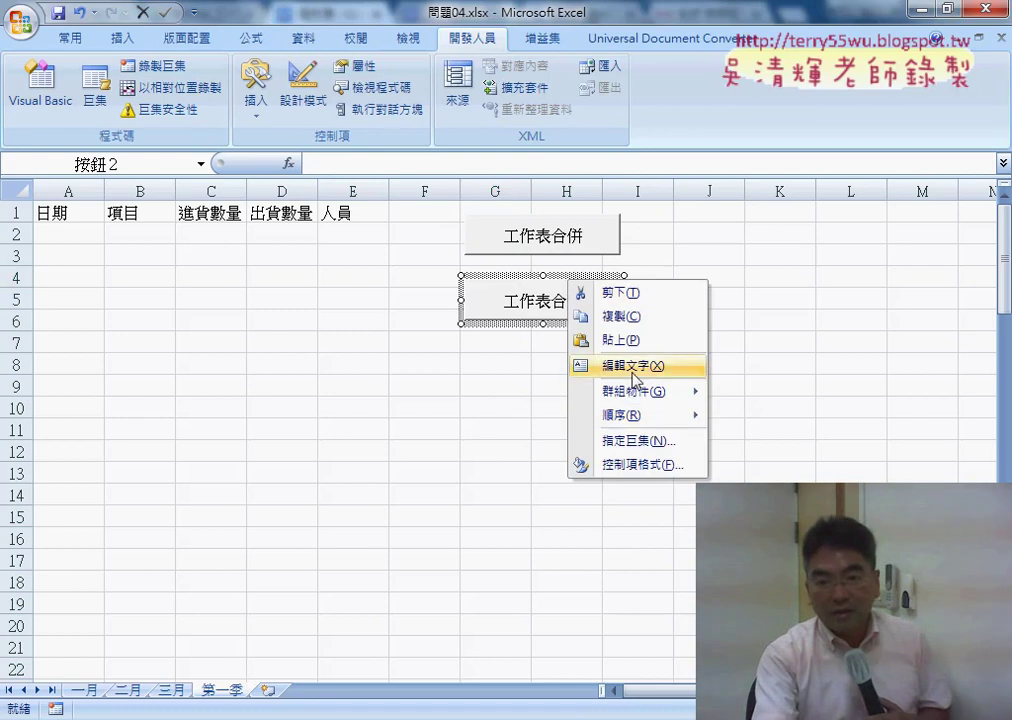
pyautogui.click(650, 443)
pyautogui.click(492, 359)
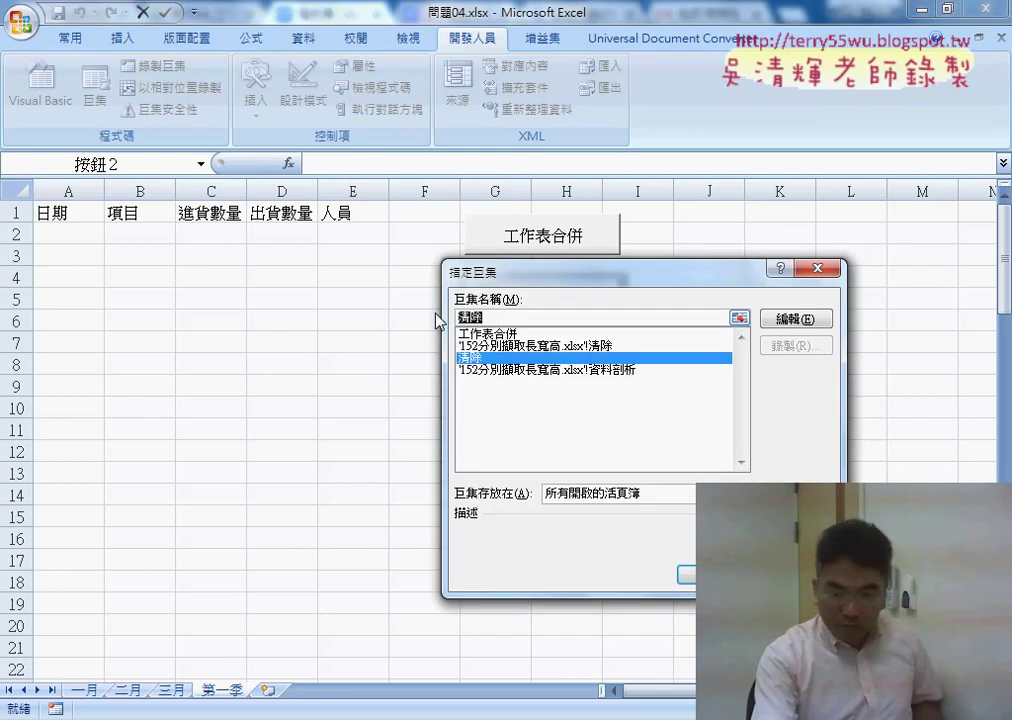
pyautogui.press('Return')
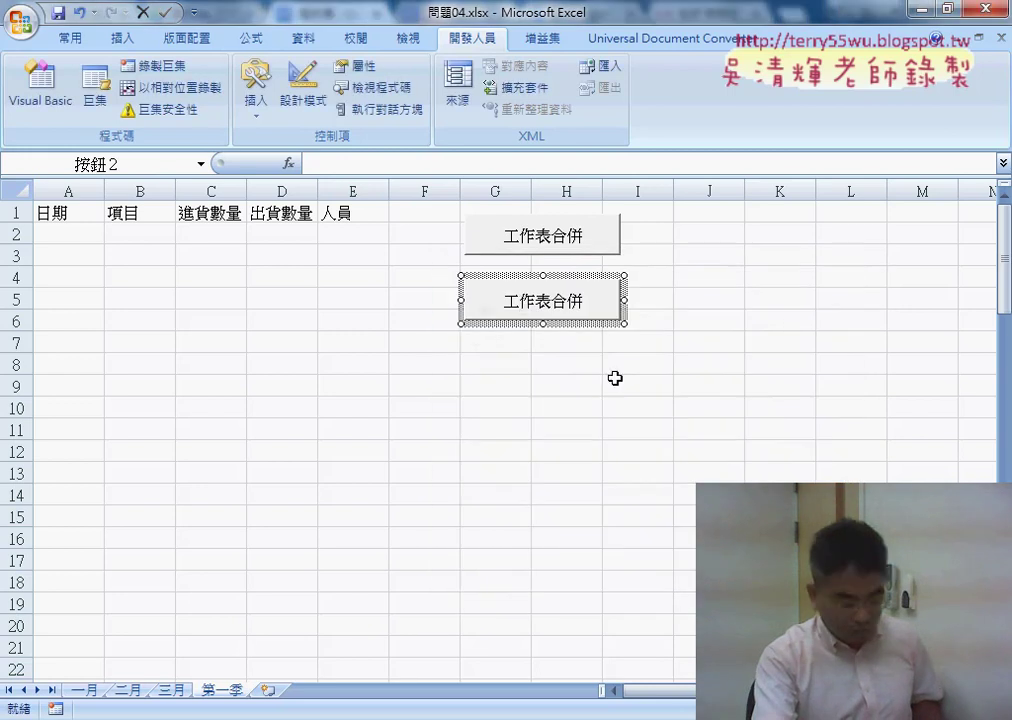
pyautogui.hotkey('ctrl', 'a')
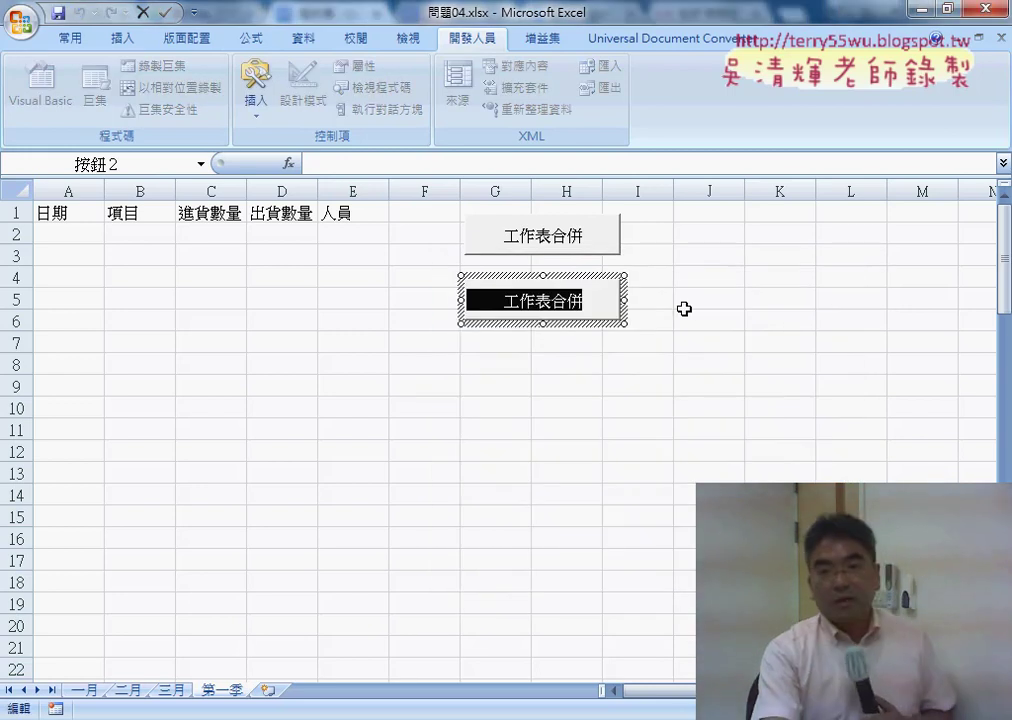
pyautogui.write('清除')
pyautogui.click(714, 362)
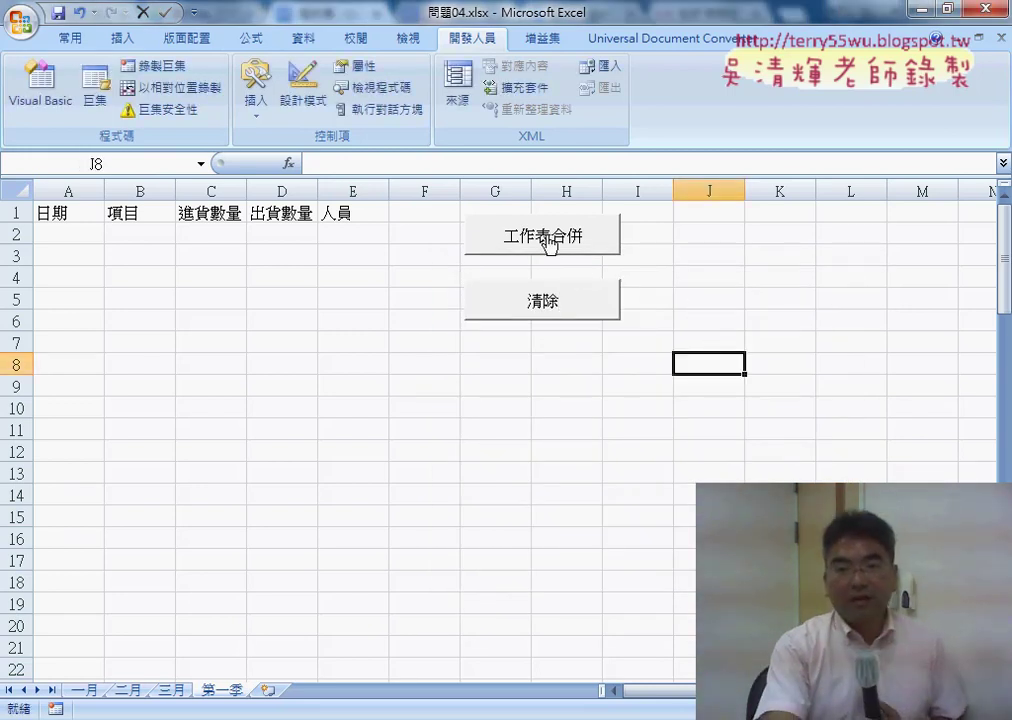
# Alternate the 工作表合併 and 清除 buttons, ending with a merge, then flip between two sheet tabs
pyautogui.click(548, 245)
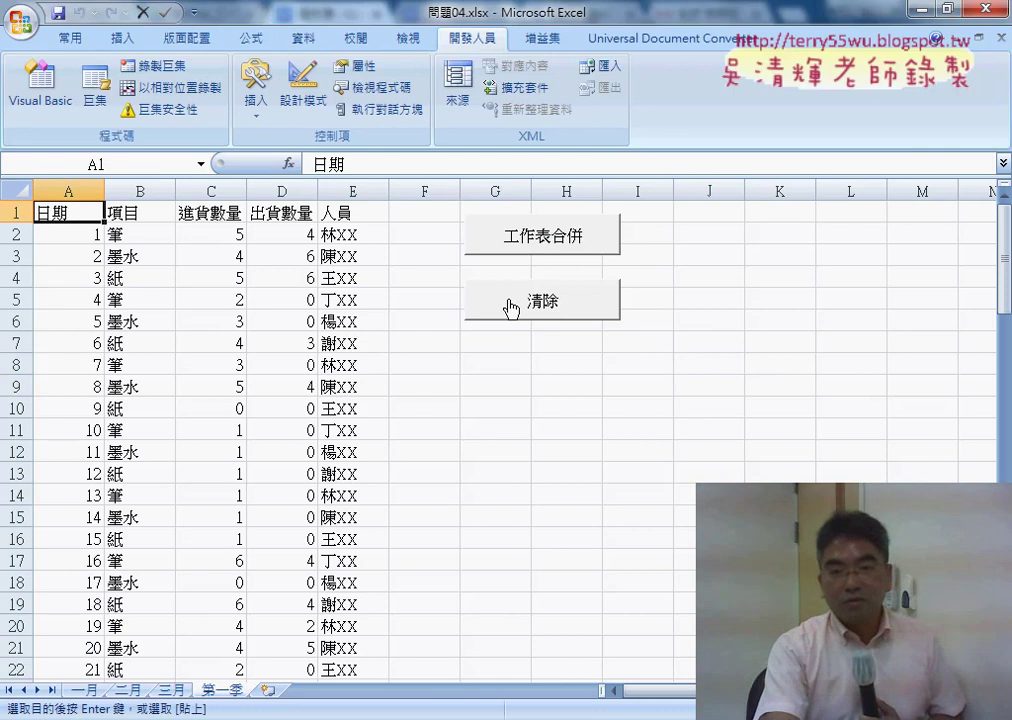
pyautogui.click(535, 242)
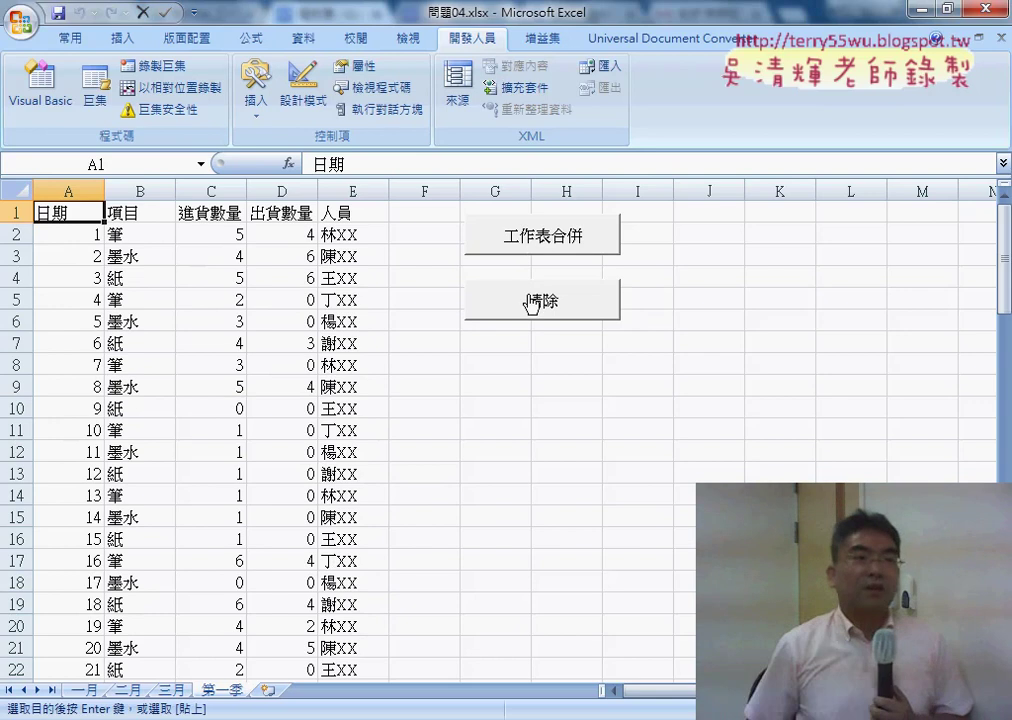
pyautogui.click(531, 303)
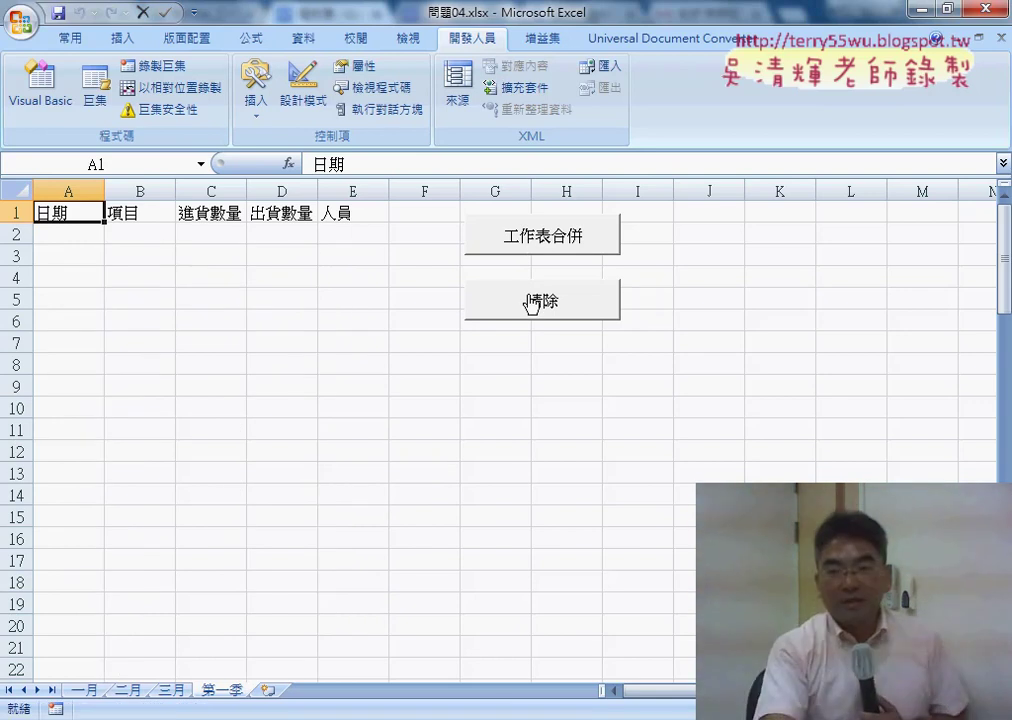
pyautogui.click(549, 240)
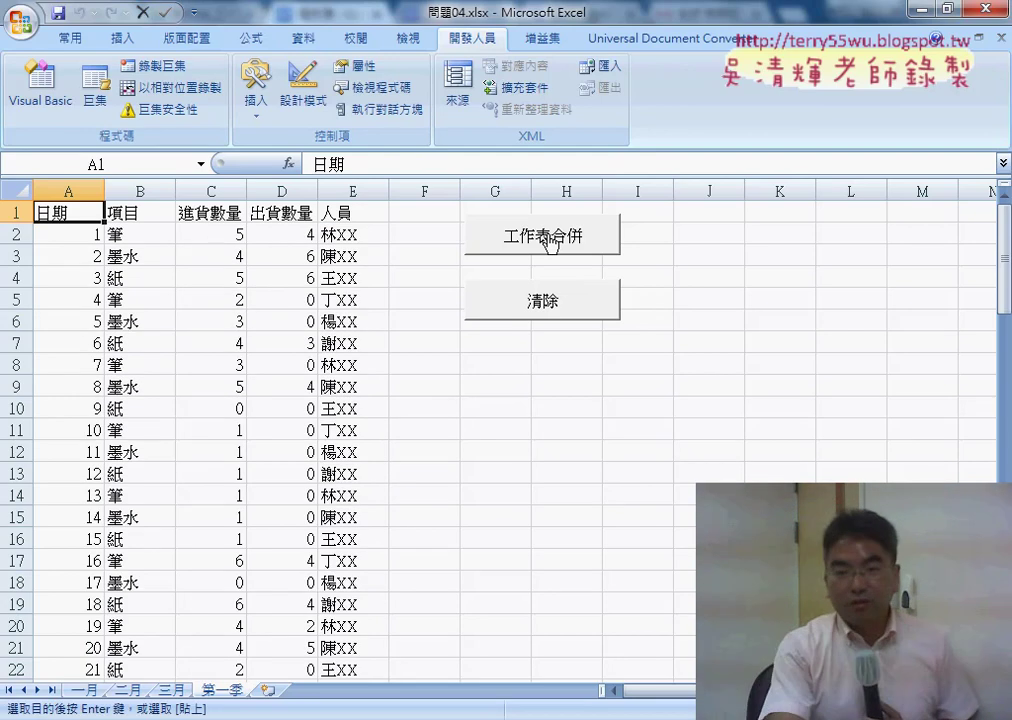
pyautogui.click(542, 315)
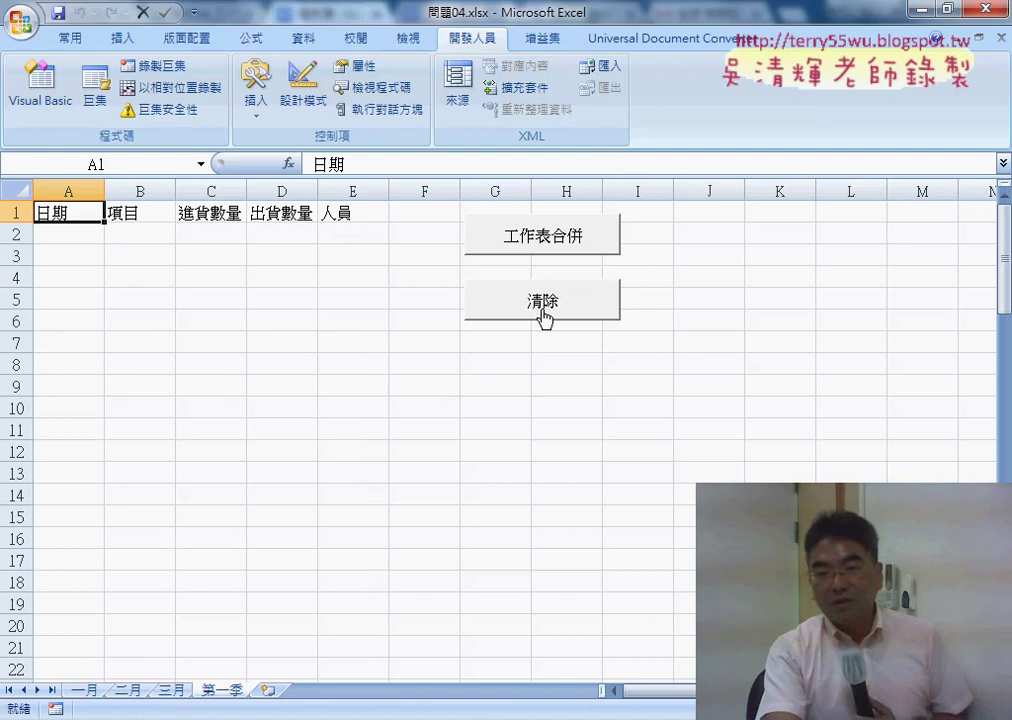
pyautogui.click(543, 244)
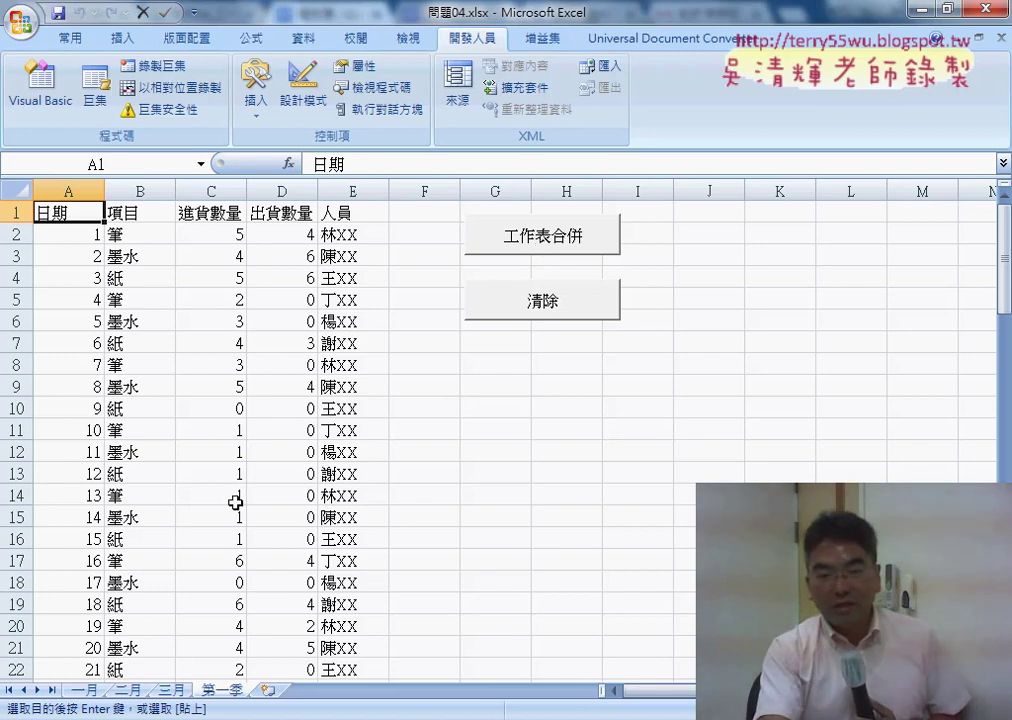
pyautogui.click(84, 690)
pyautogui.click(220, 691)
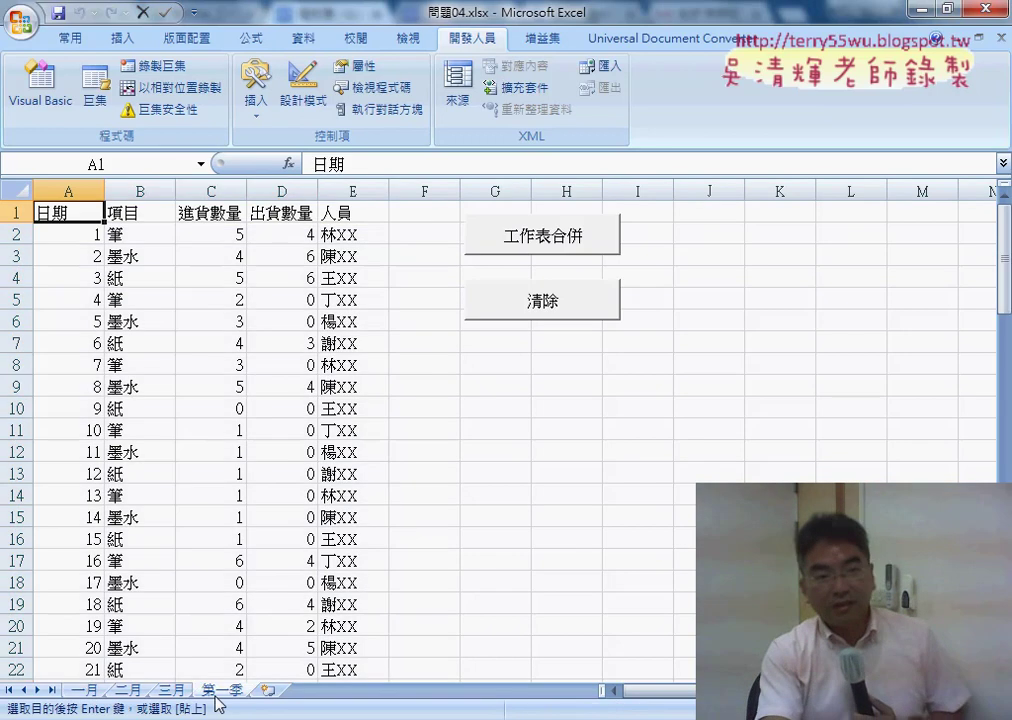
pyautogui.click(84, 690)
pyautogui.click(220, 690)
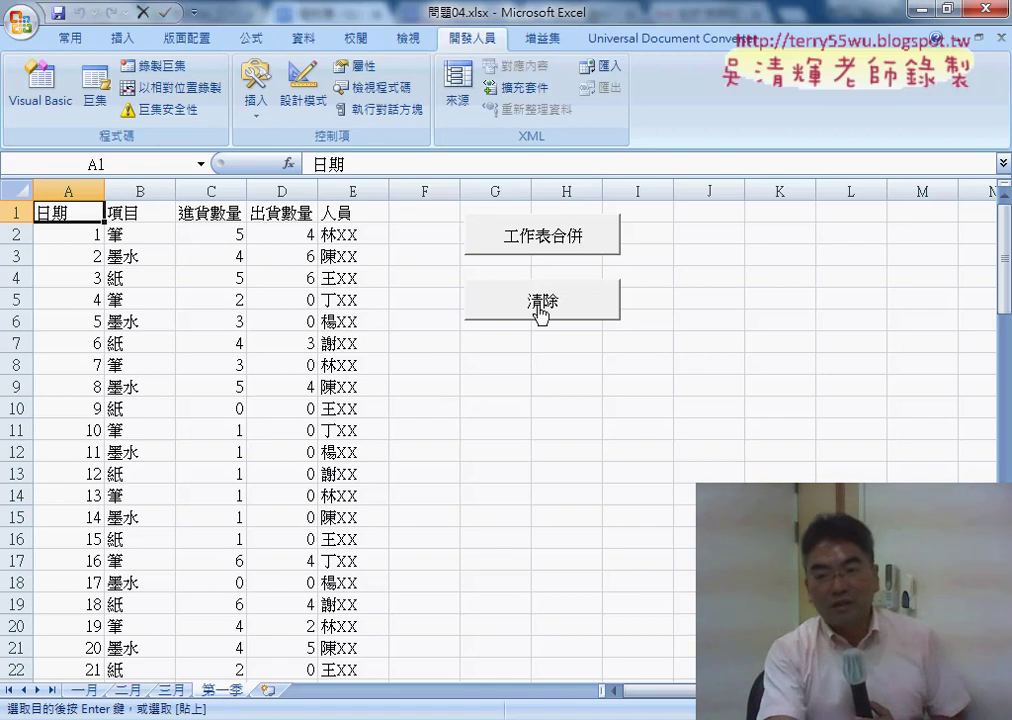
# Open the 工作表合併 code from the button and add Application.ScreenUpdating=False as its first line
pyautogui.rightClick(557, 235)
pyautogui.click(640, 396)
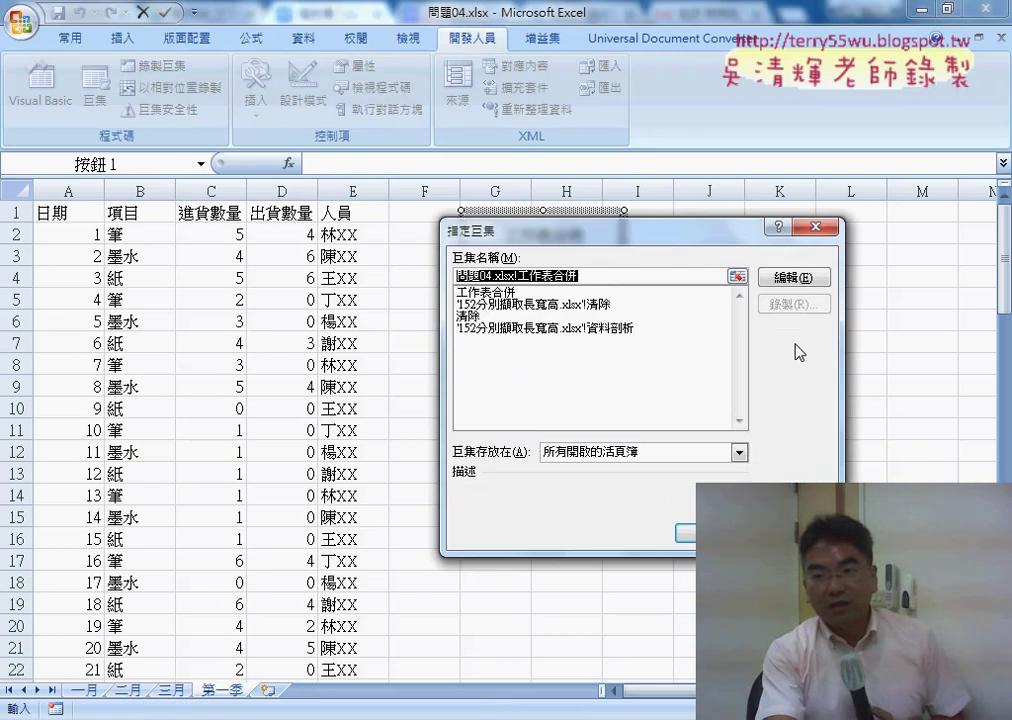
pyautogui.click(778, 278)
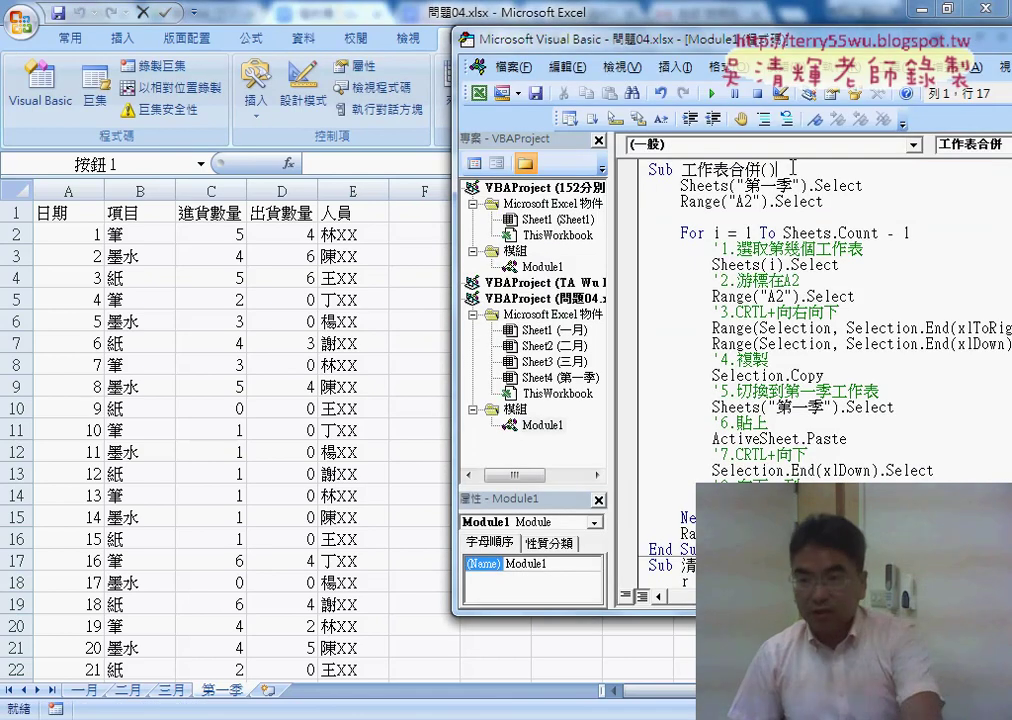
pyautogui.press('Return')
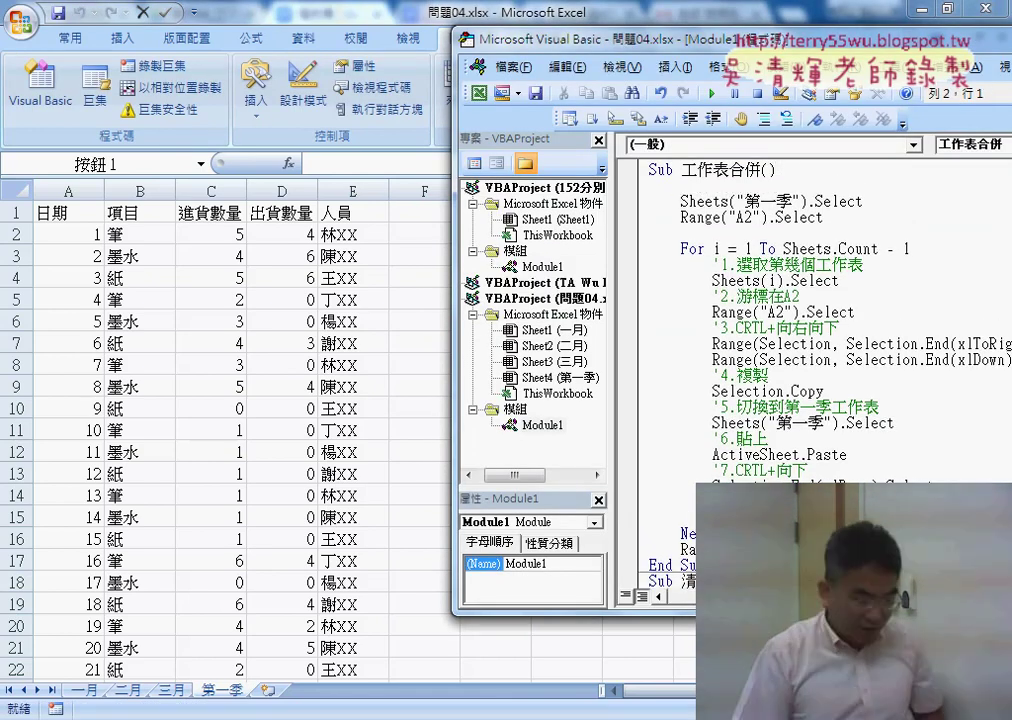
pyautogui.press('Tab')
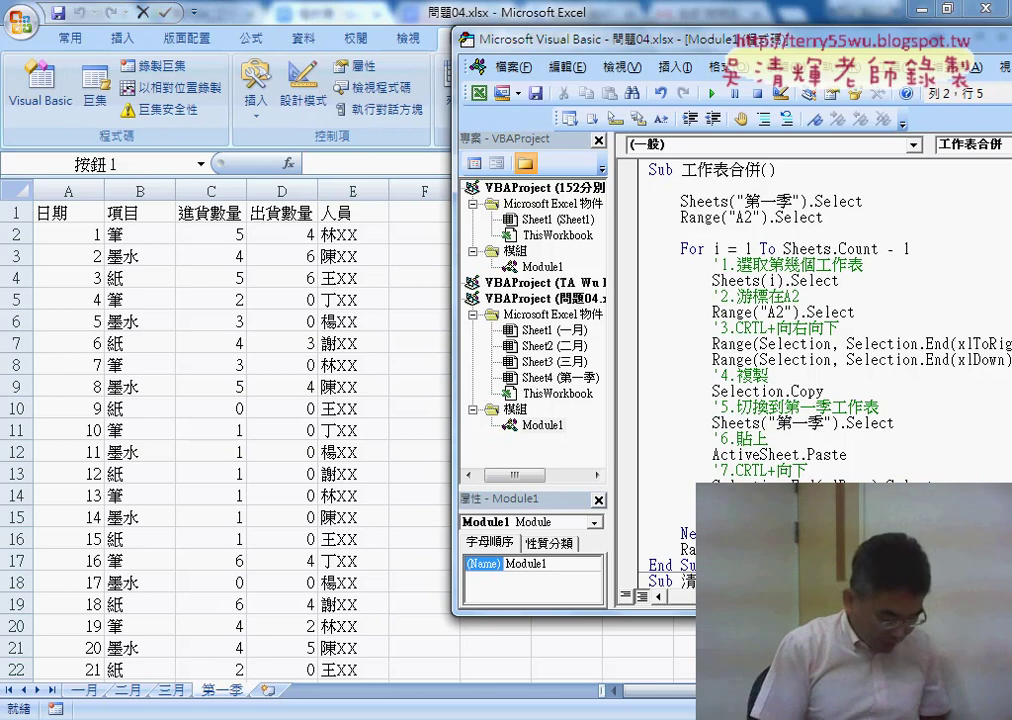
pyautogui.write('ap')
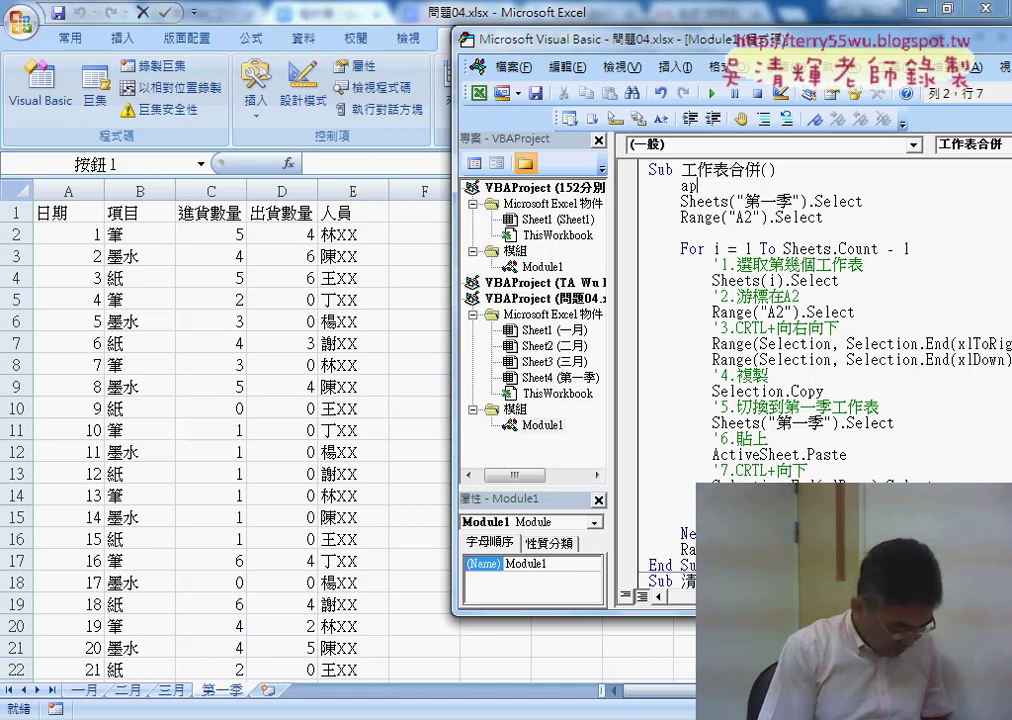
pyautogui.write('plica')
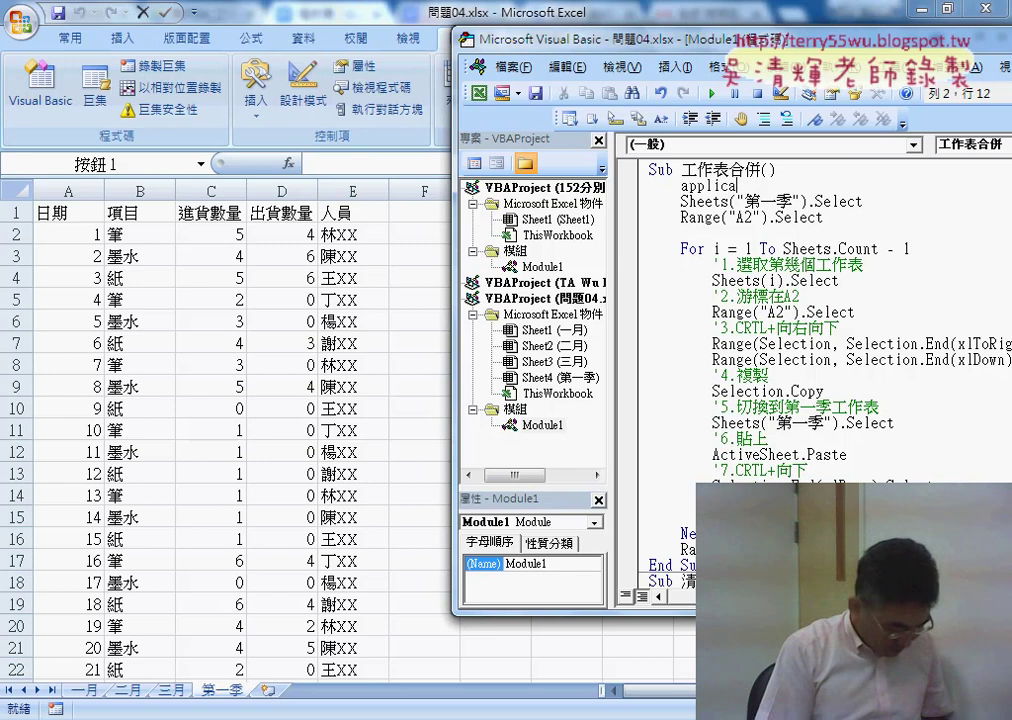
pyautogui.write('tion.')
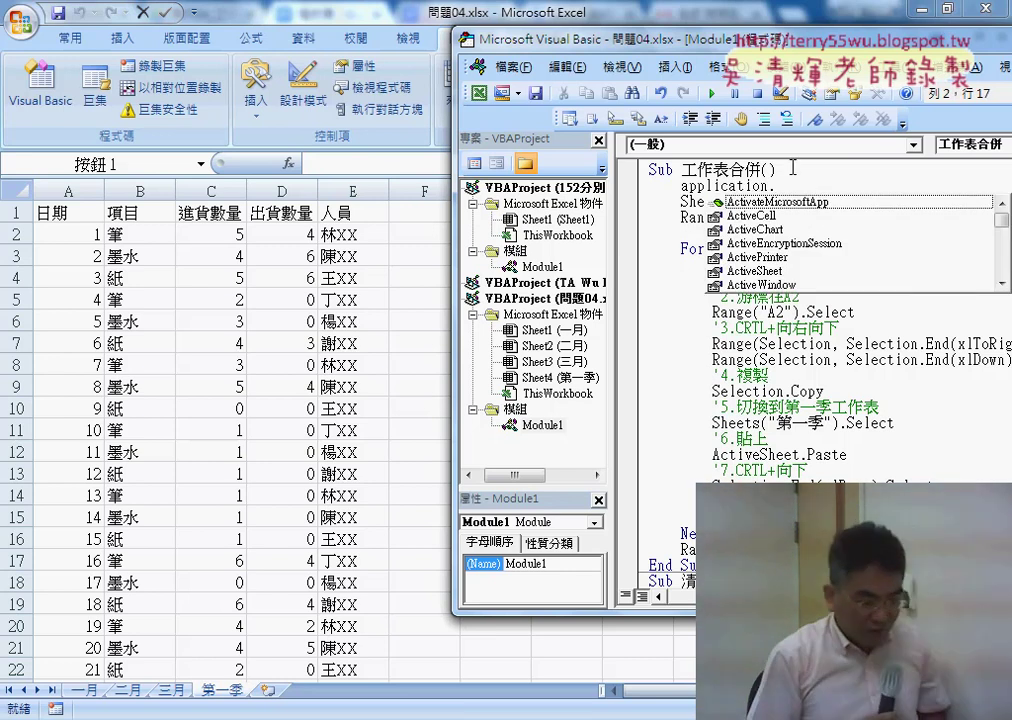
pyautogui.write('s')
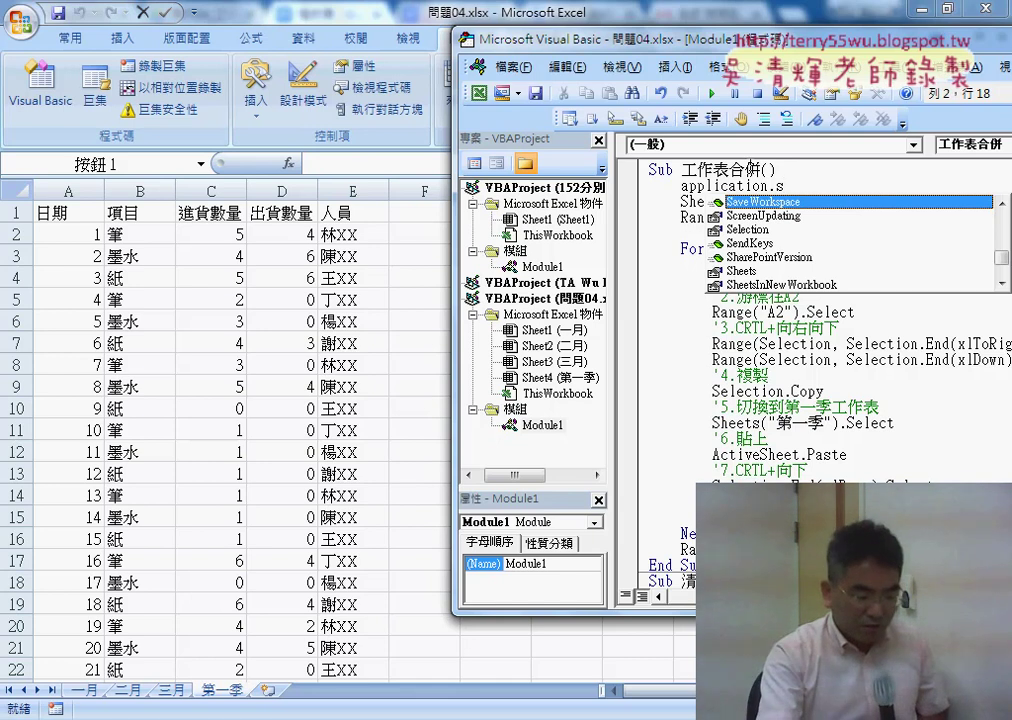
pyautogui.write('c')
pyautogui.press('Tab')
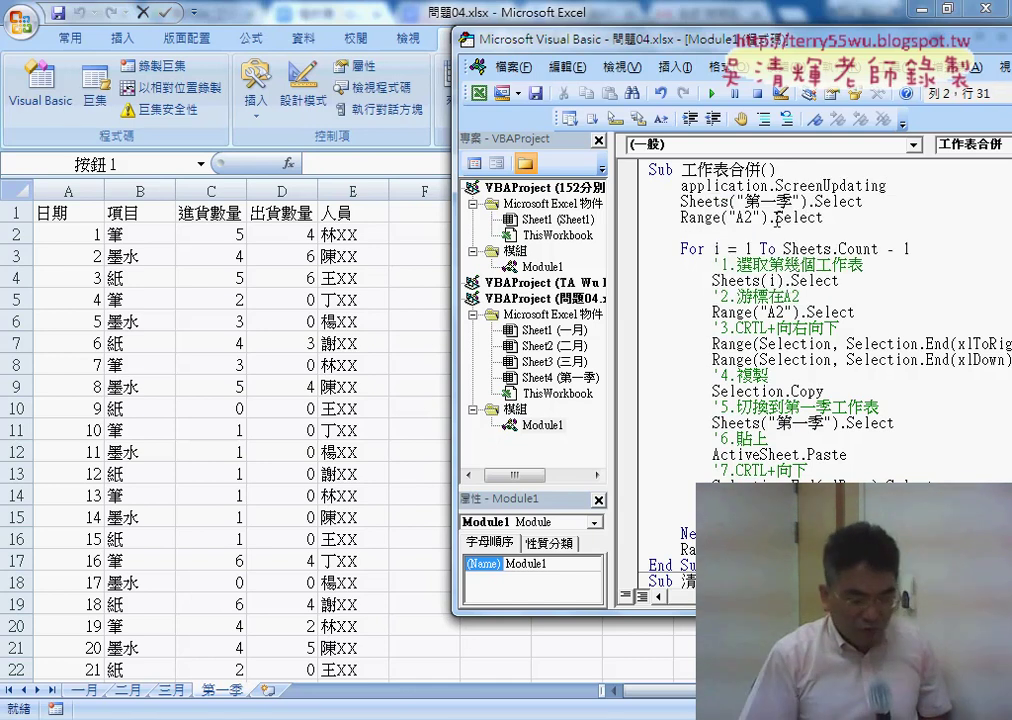
pyautogui.write('=False')
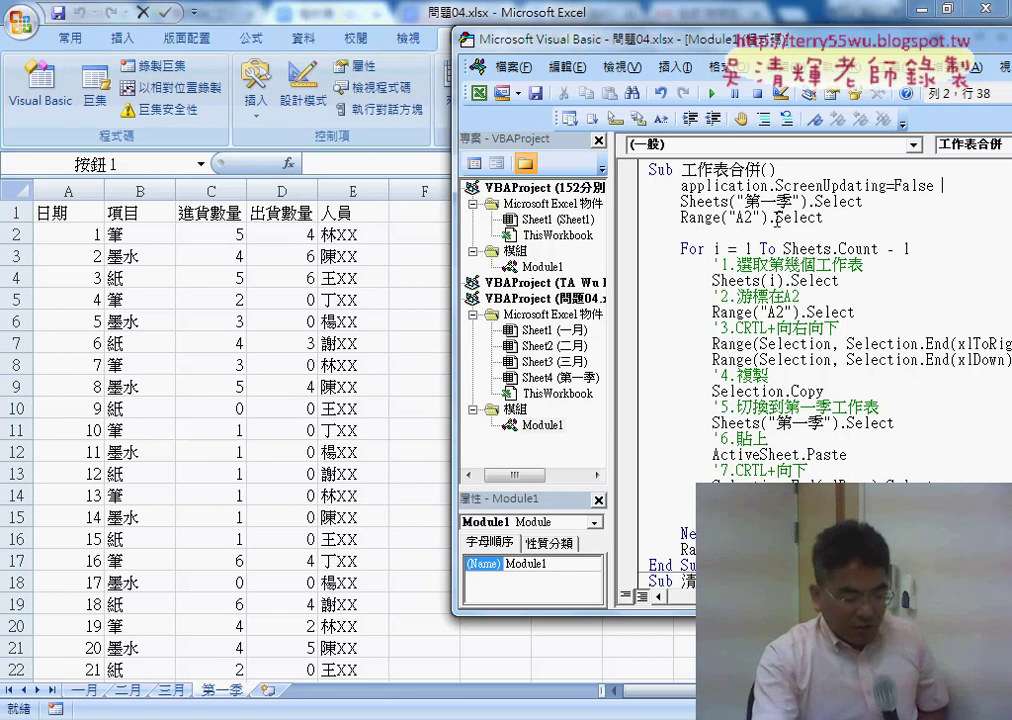
# Copy that statement below Range("A1").Select and make it Application.ScreenUpdating = True
pyautogui.scroll(-2, 735, 340)
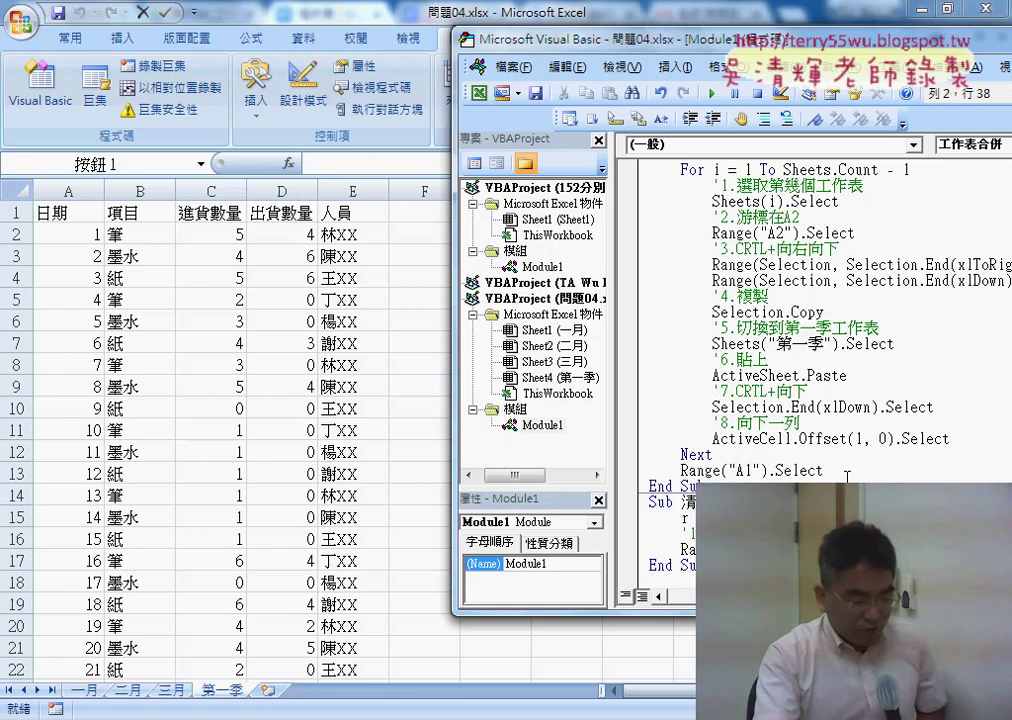
pyautogui.scroll(2, 847, 477)
pyautogui.scroll(1, 847, 477)
pyautogui.click(684, 186)
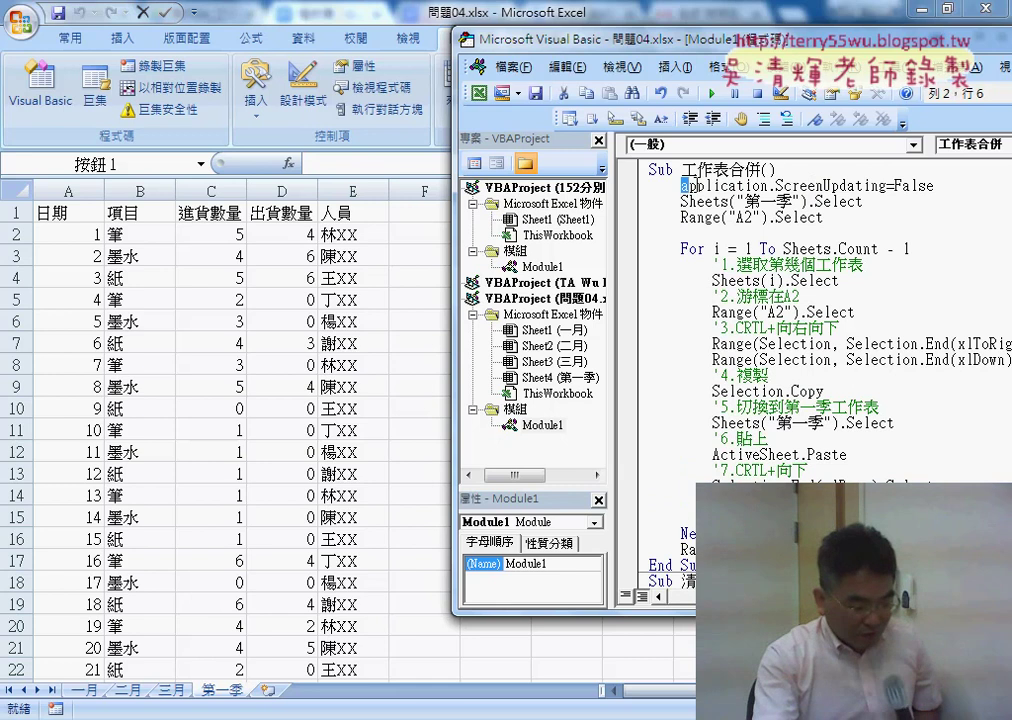
pyautogui.moveTo(681, 186); pyautogui.dragTo(903, 184)
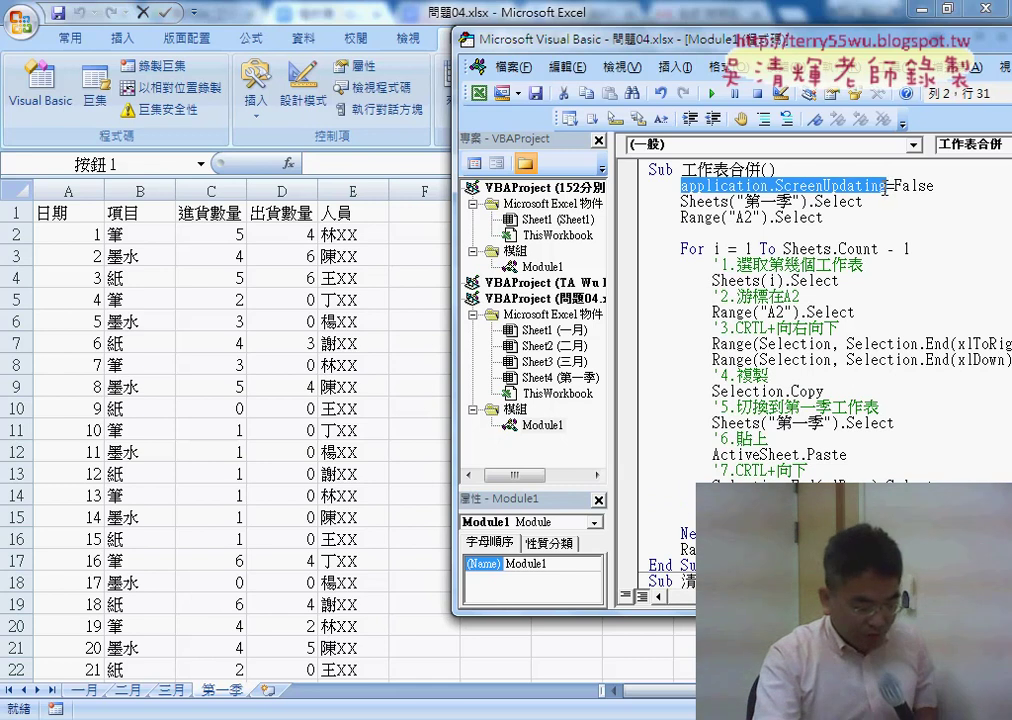
pyautogui.scroll(-1, 853, 400)
pyautogui.scroll(-1, 853, 400)
pyautogui.click(853, 470)
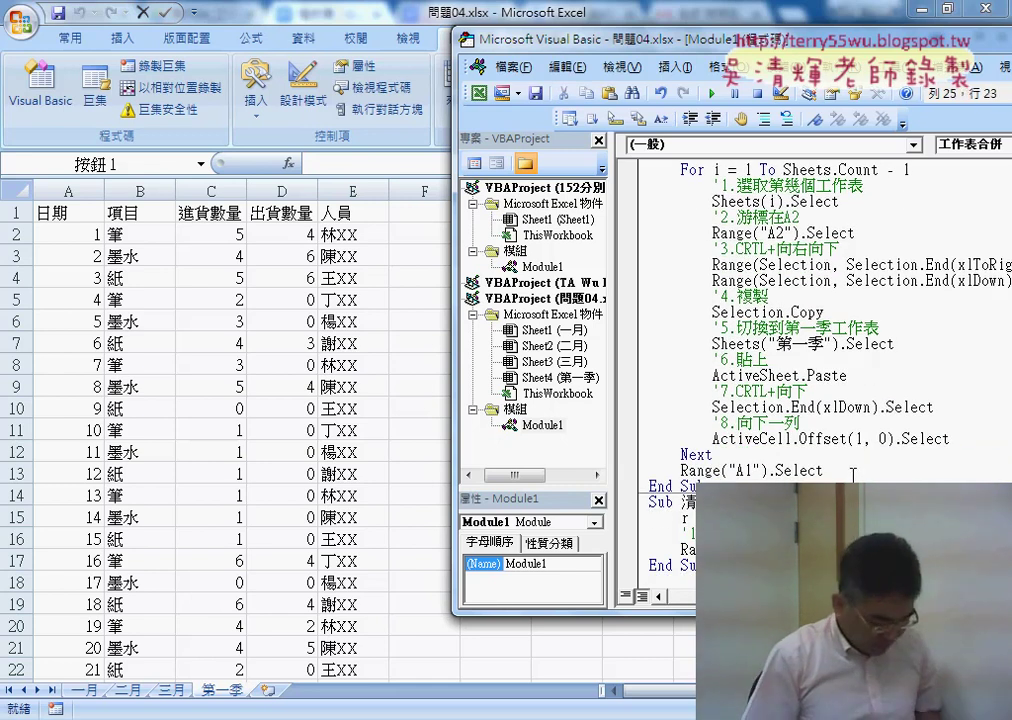
pyautogui.press('Return')
pyautogui.write('application.CutCopyMode = F')
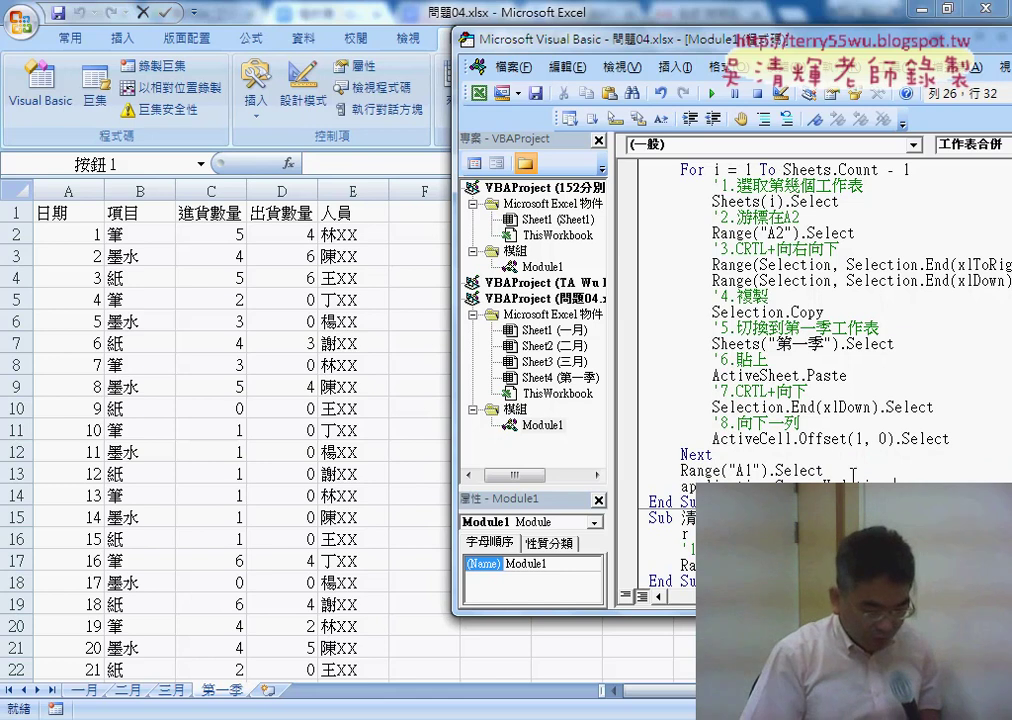
pyautogui.hotkey('ctrl', 'v')
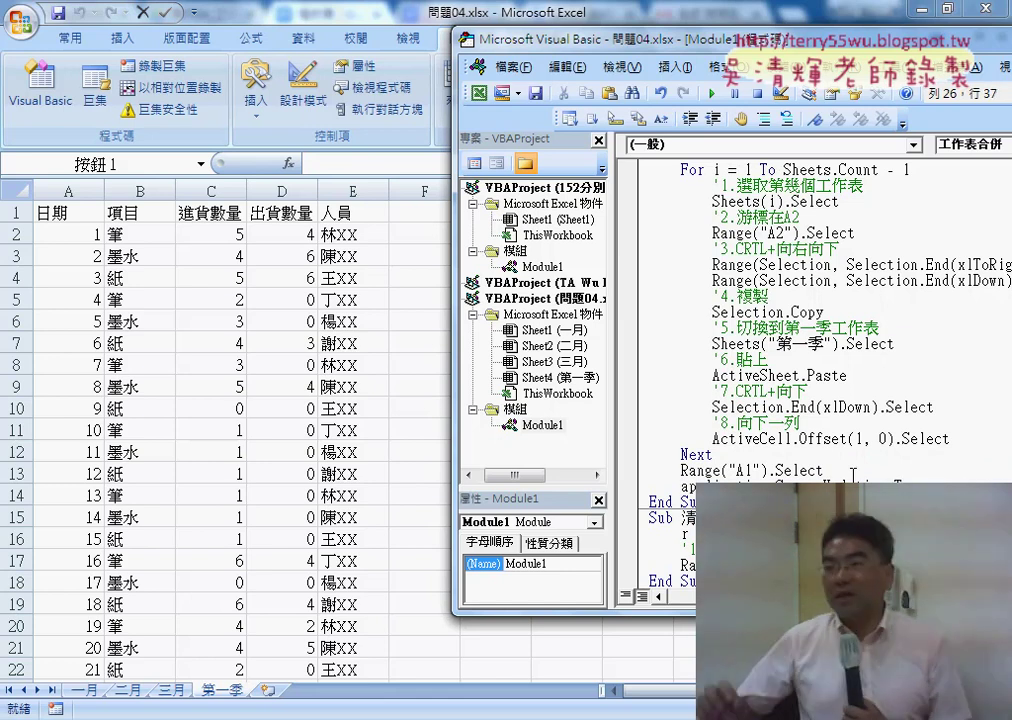
pyautogui.write('= True')
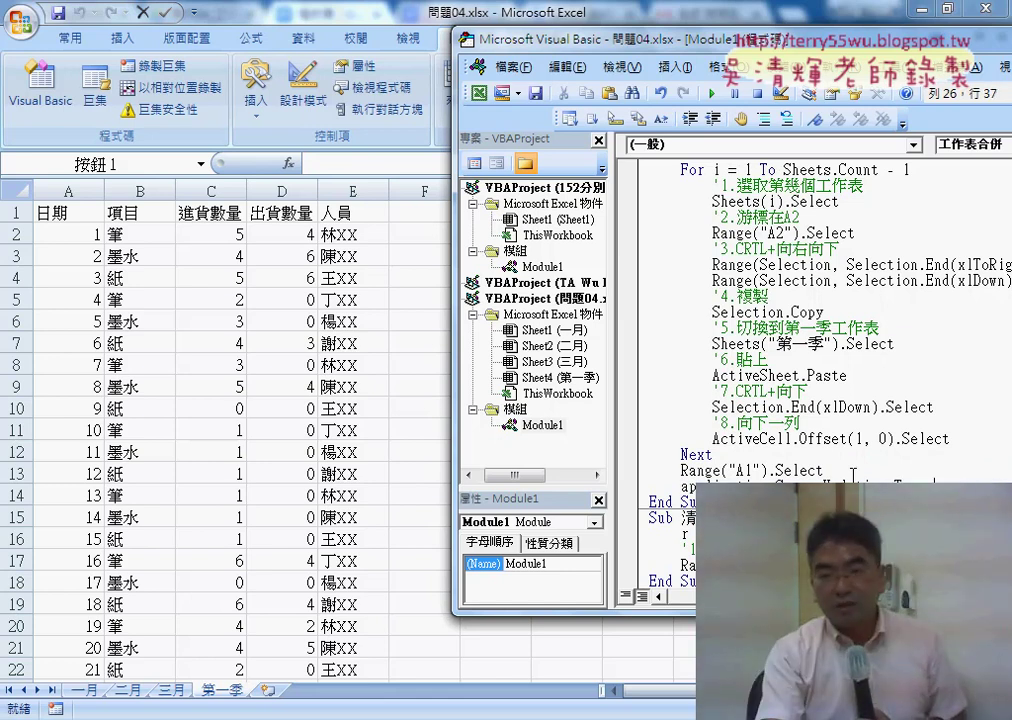
pyautogui.click(753, 343)
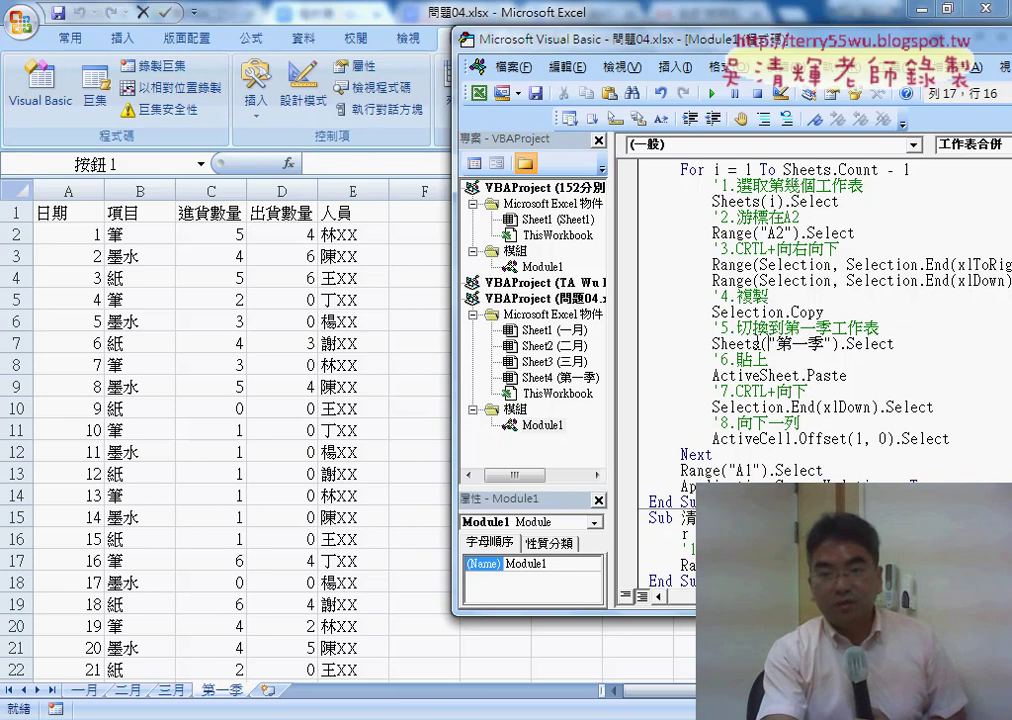
pyautogui.scroll(2, 760, 340)
# Alternate the 清除 and 工作表合併 buttons three rounds, finishing with 清除 to leave only headers
pyautogui.click(440, 318)
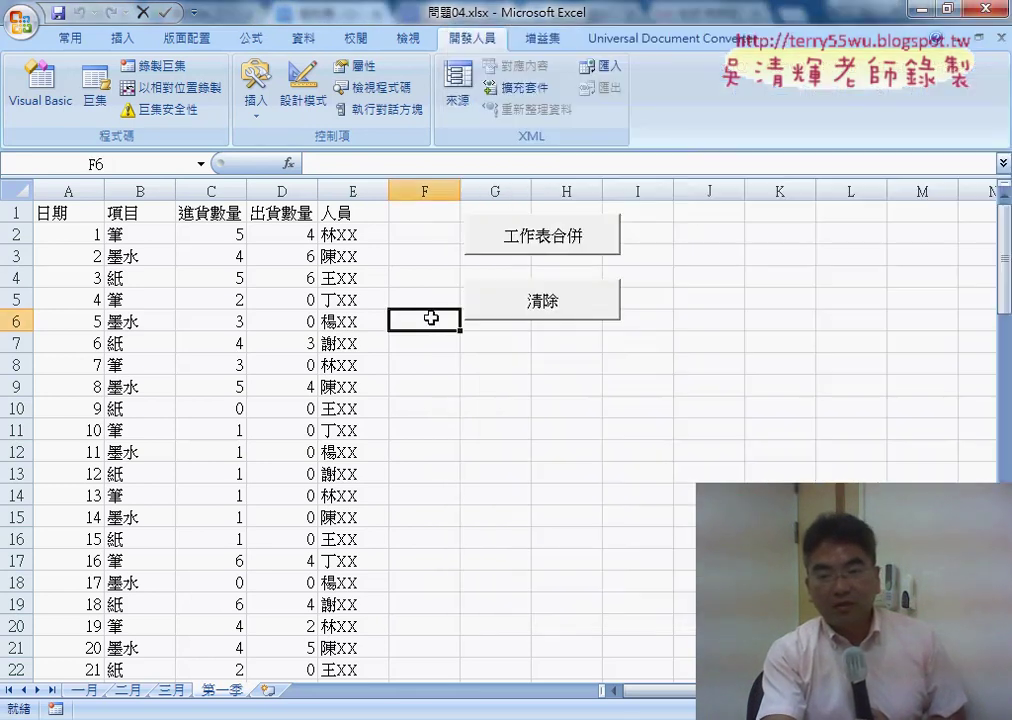
pyautogui.click(557, 311)
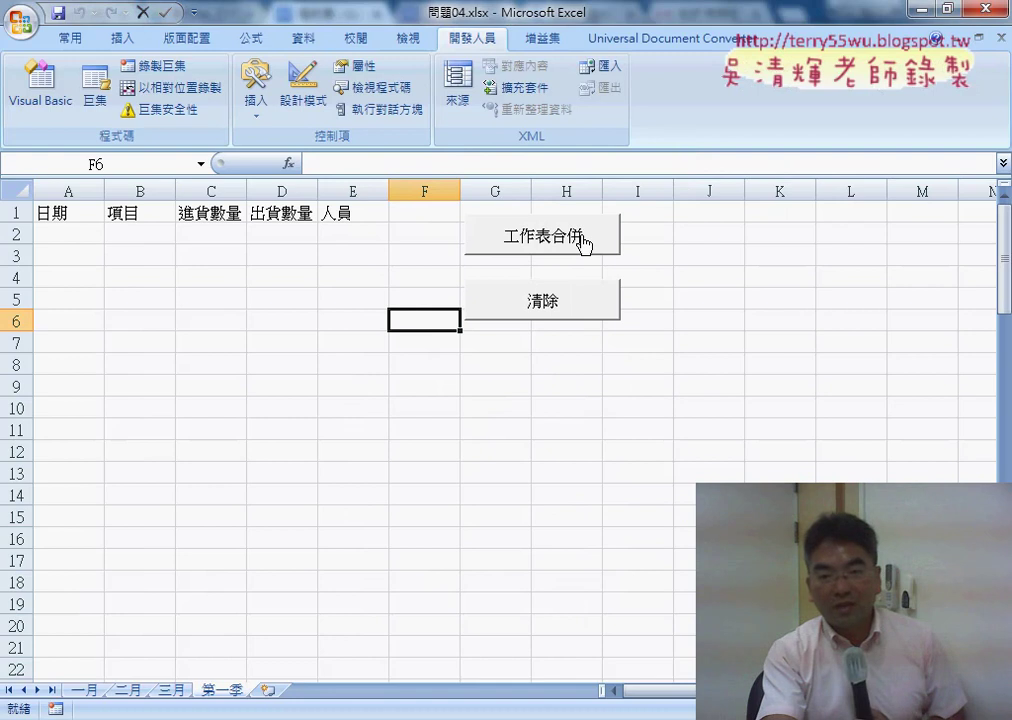
pyautogui.click(583, 244)
pyautogui.click(574, 305)
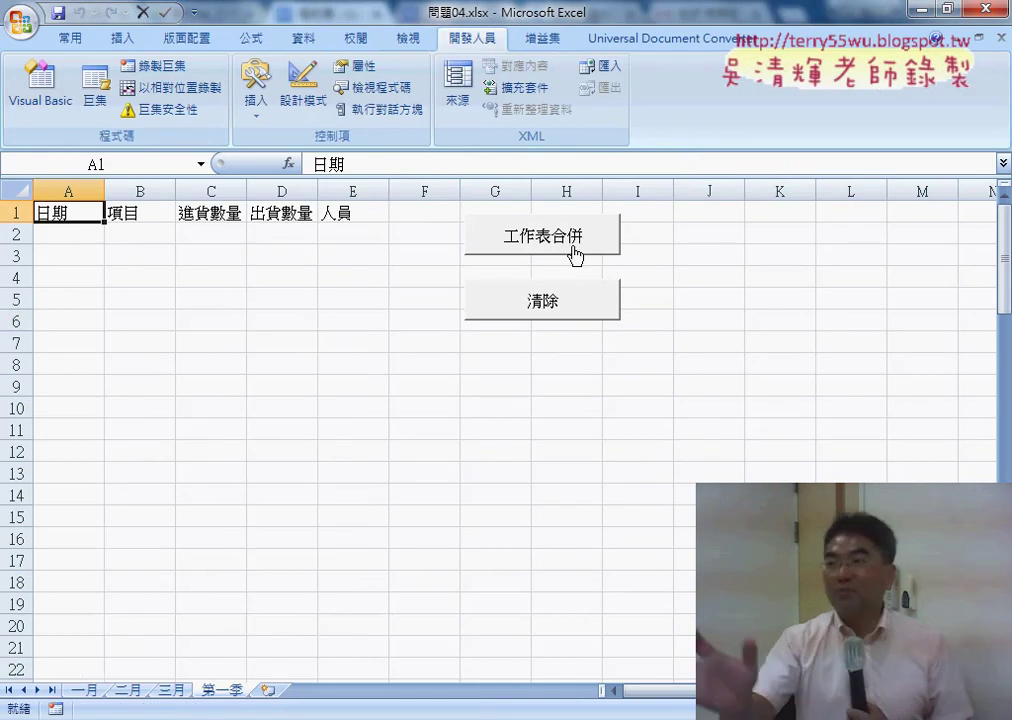
pyautogui.click(575, 247)
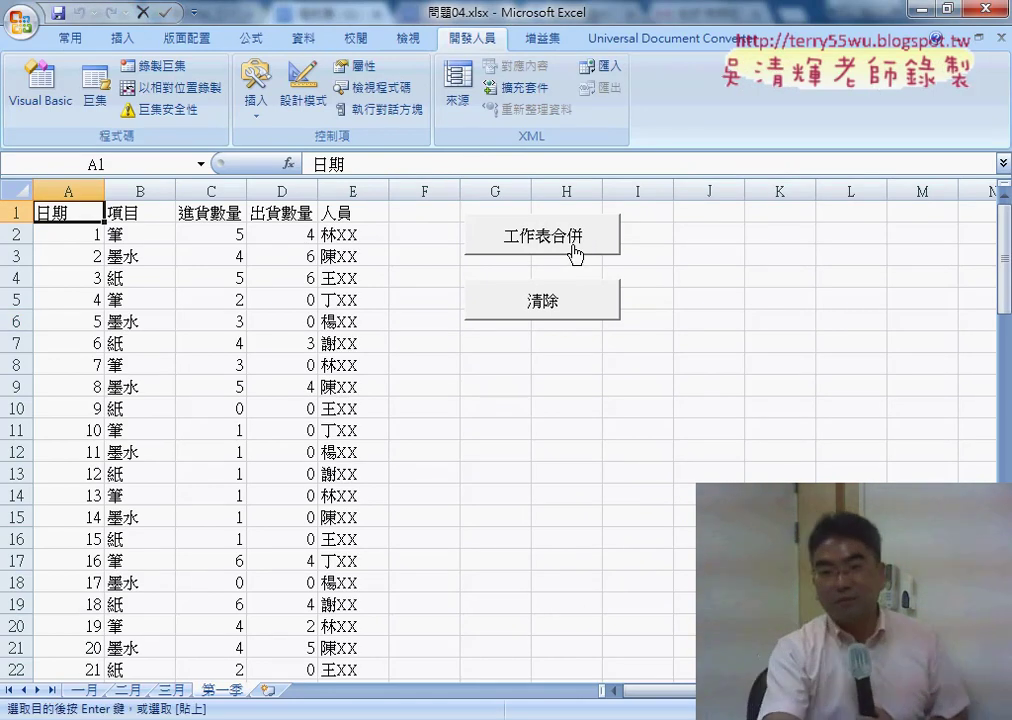
pyautogui.click(578, 298)
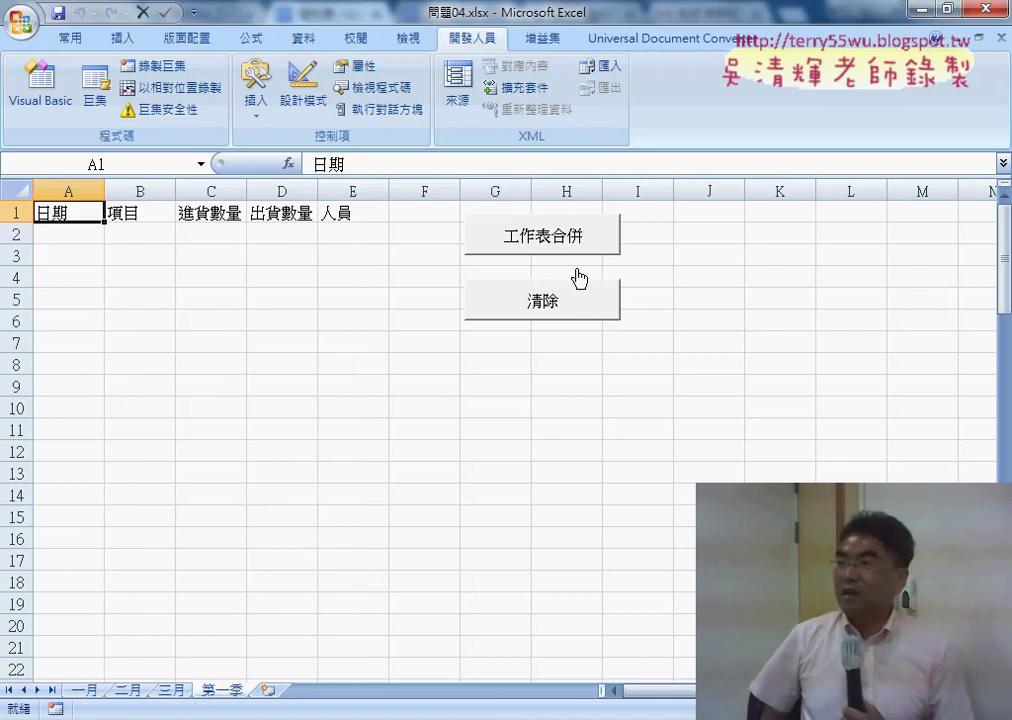
pyautogui.click(577, 232)
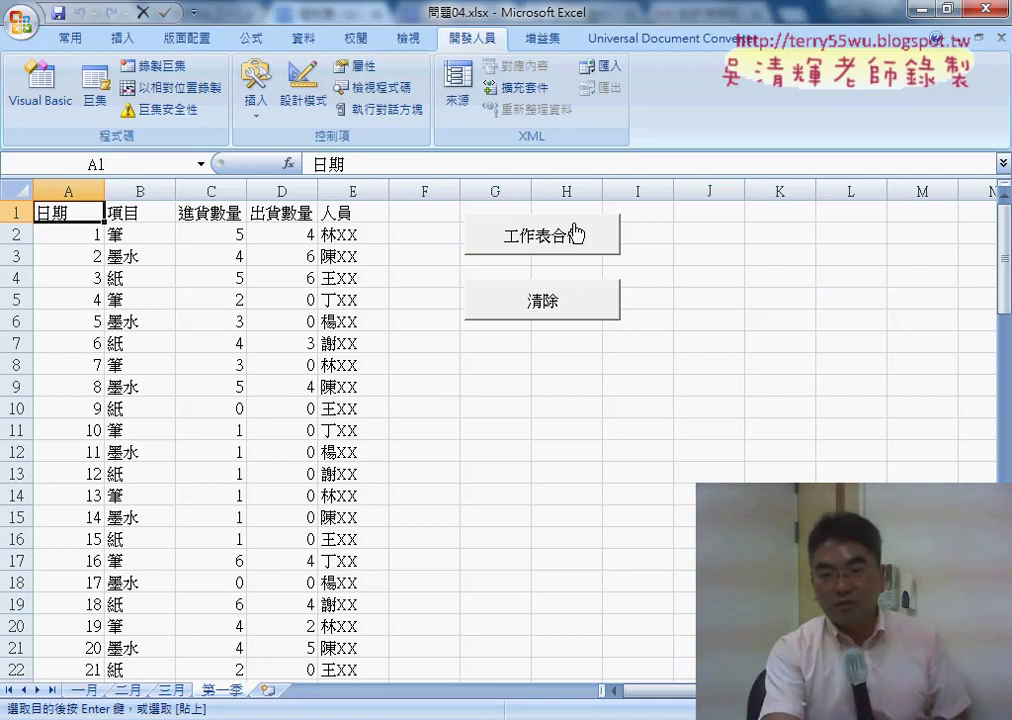
pyautogui.click(588, 312)
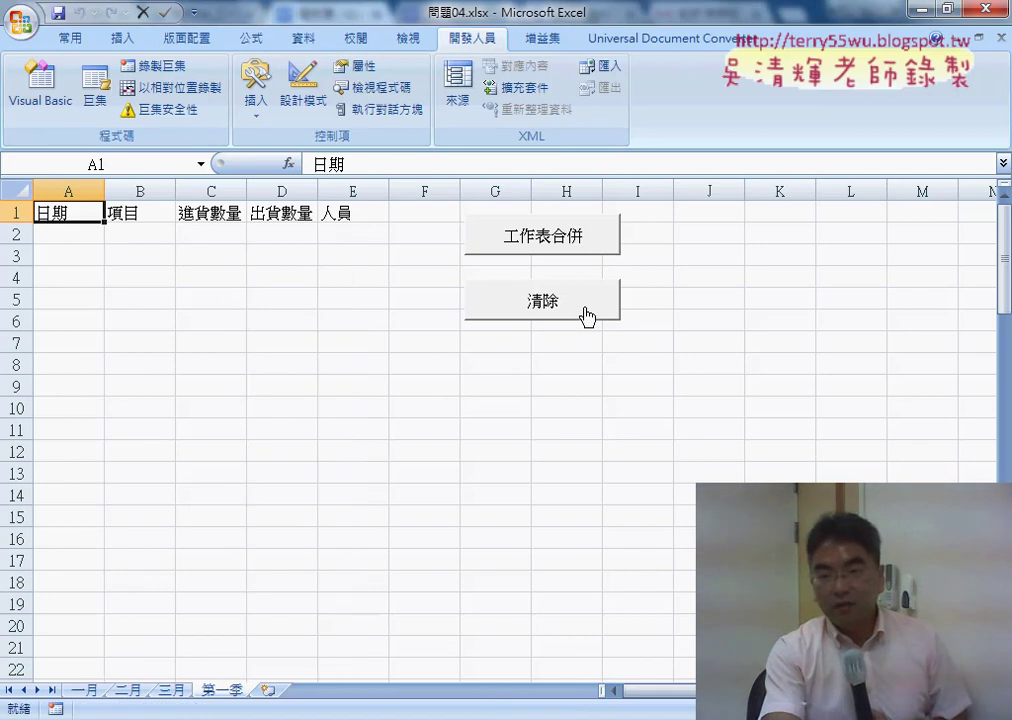
# Open the 工作表合併 button's macro code via 指定巨集 > 編輯 and move the window left
pyautogui.rightClick(574, 240)
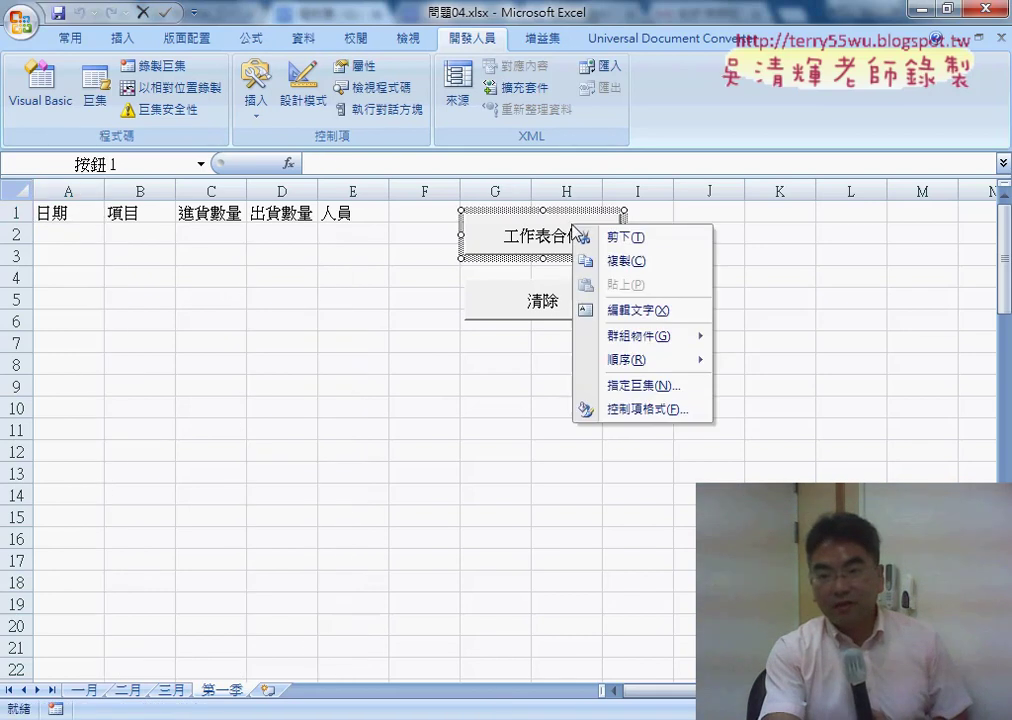
pyautogui.click(639, 385)
pyautogui.click(797, 260)
pyautogui.moveTo(684, 32); pyautogui.dragTo(176, 35)
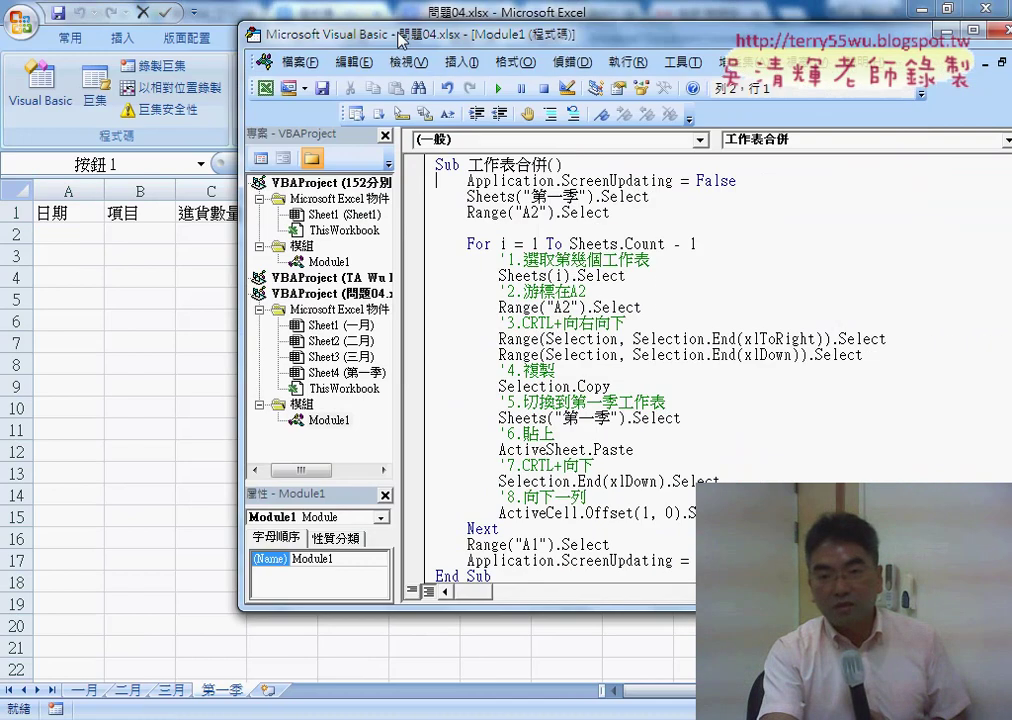
pyautogui.scroll(-1, 353, 272)
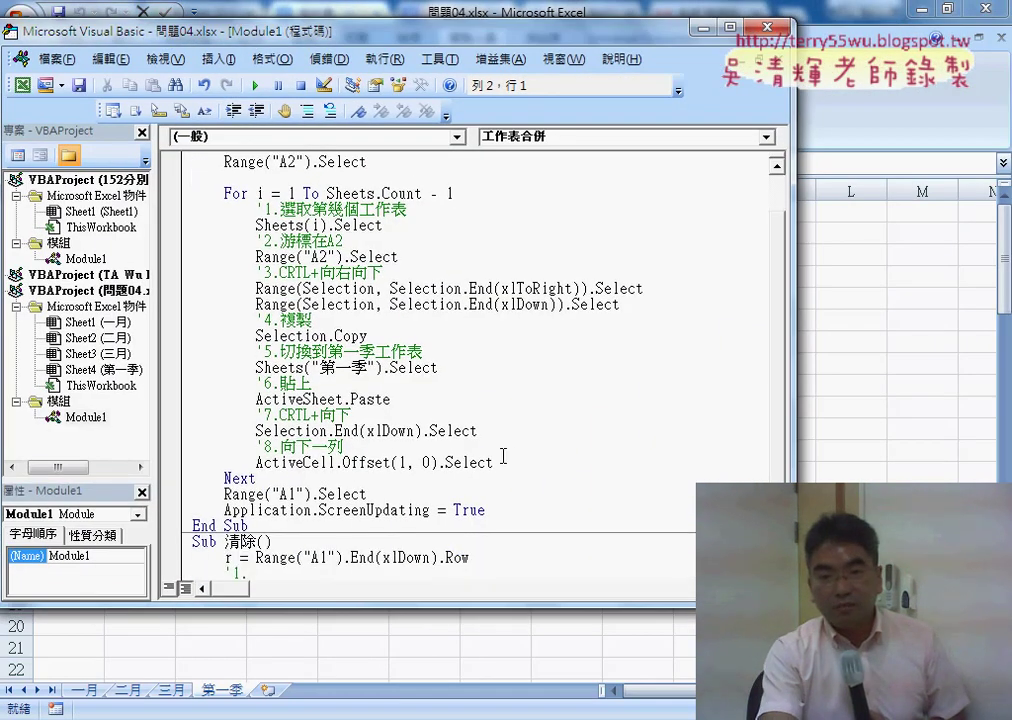
# Highlight and annotate the For…Next loop, the 第一季/A2 and A1 lines, and ScreenUpdating False
pyautogui.moveTo(503, 456); pyautogui.dragTo(166, 220)
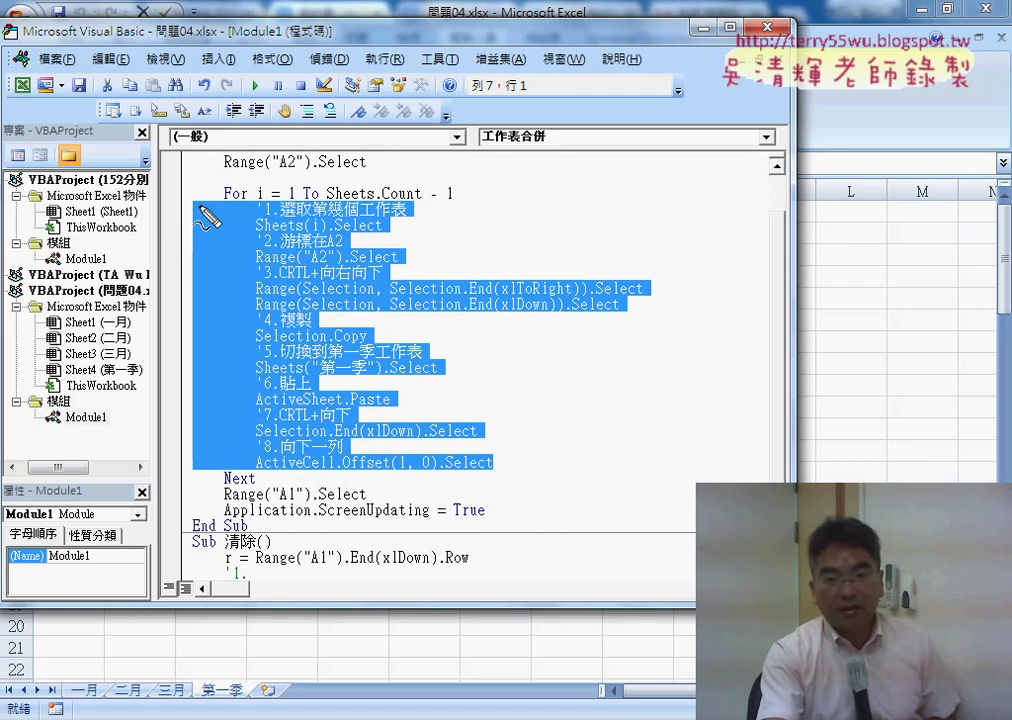
pyautogui.moveTo(207, 200)
pyautogui.mouseDown()
pyautogui.moveTo(468, 201)
pyautogui.moveTo(215, 200)
pyautogui.mouseUp()
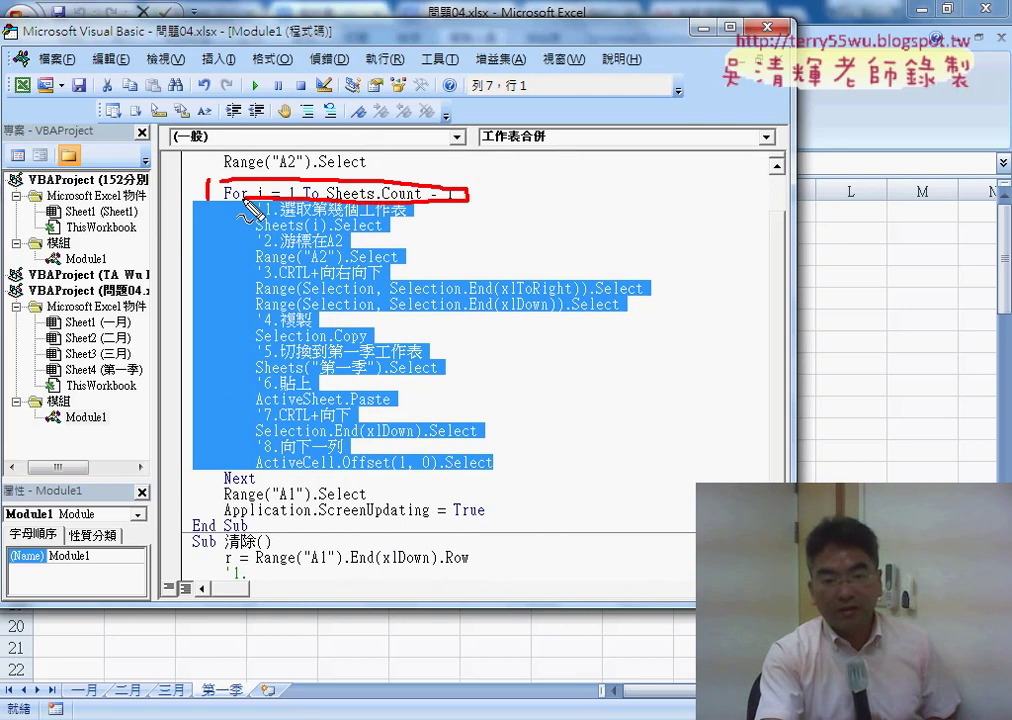
pyautogui.moveTo(218, 476); pyautogui.dragTo(228, 483)
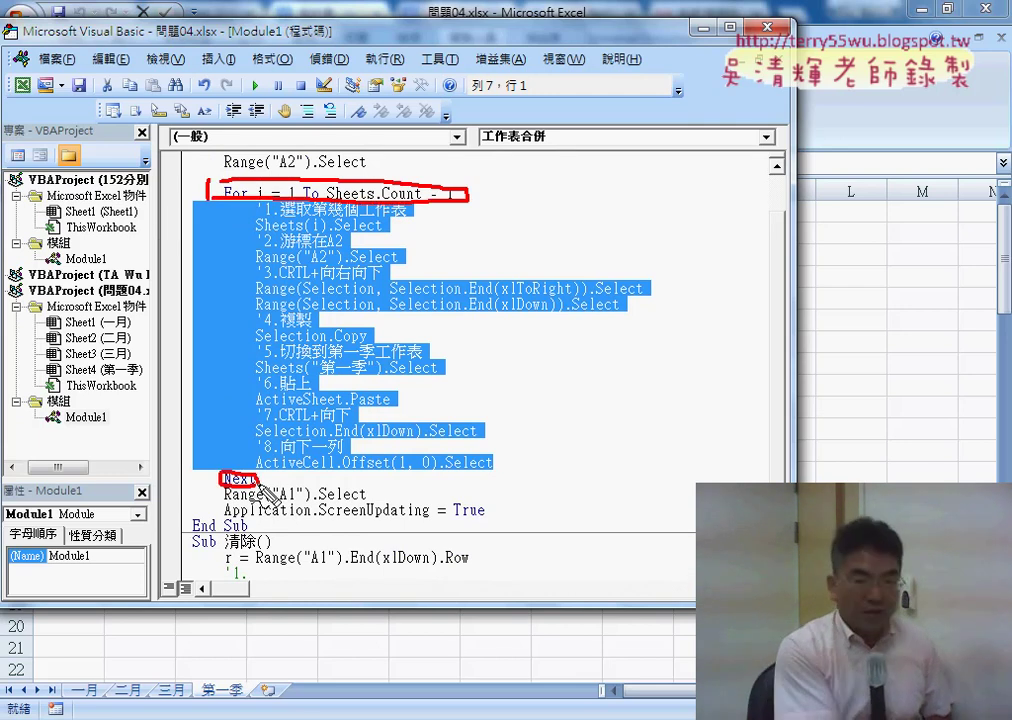
pyautogui.press('Escape')
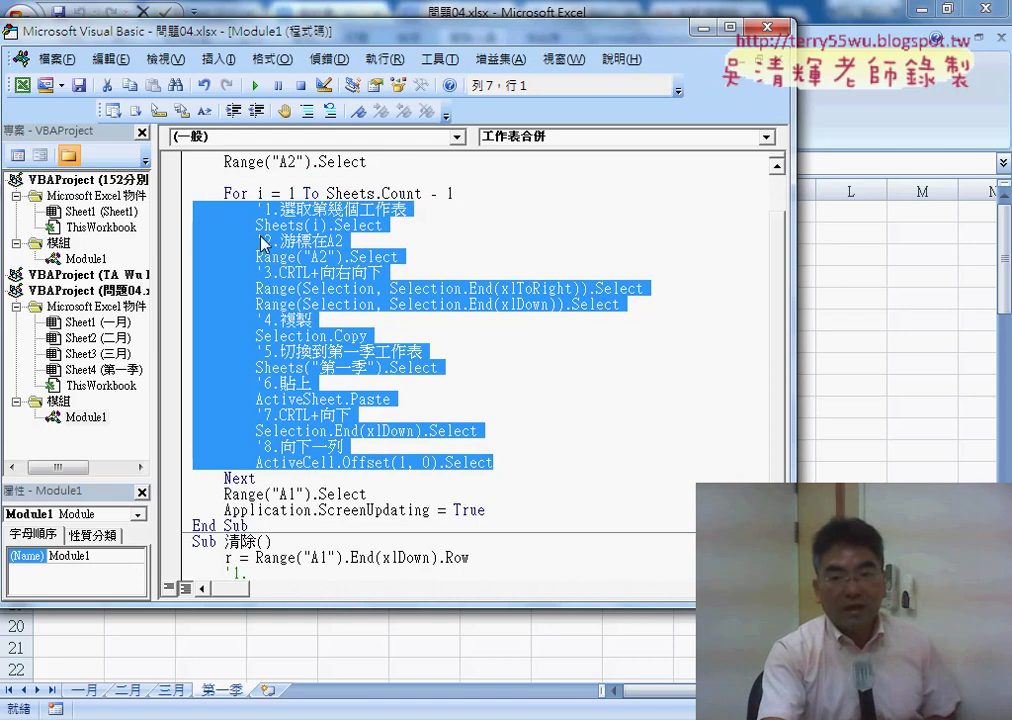
pyautogui.click(305, 225)
pyautogui.scroll(1, 313, 234)
pyautogui.moveTo(376, 209); pyautogui.dragTo(175, 199)
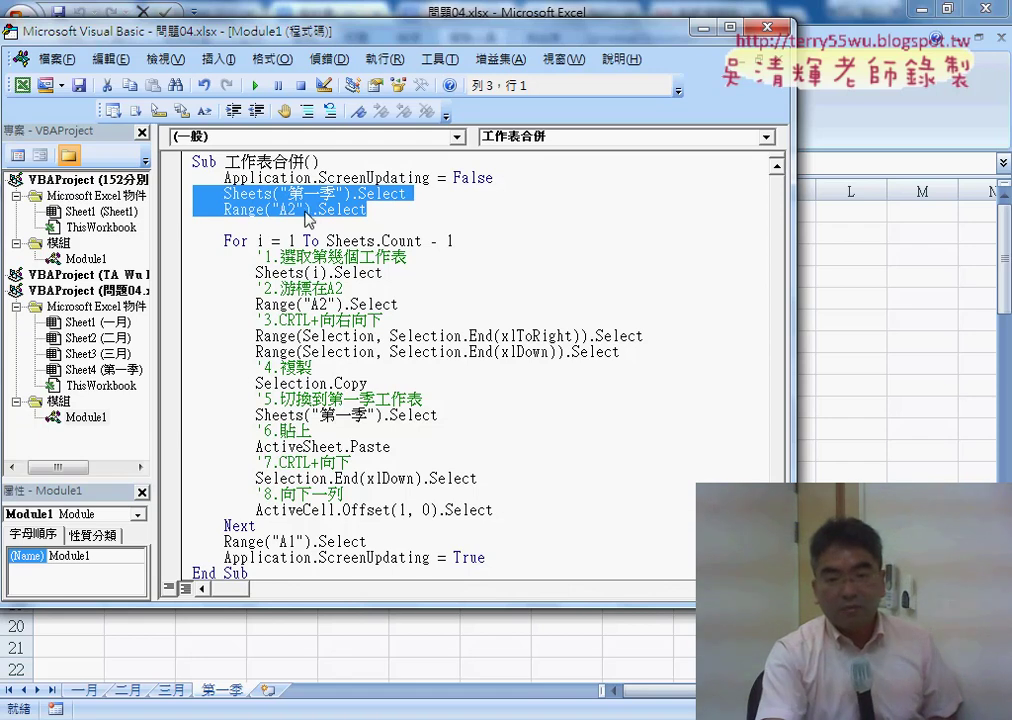
pyautogui.scroll(-1, 302, 479)
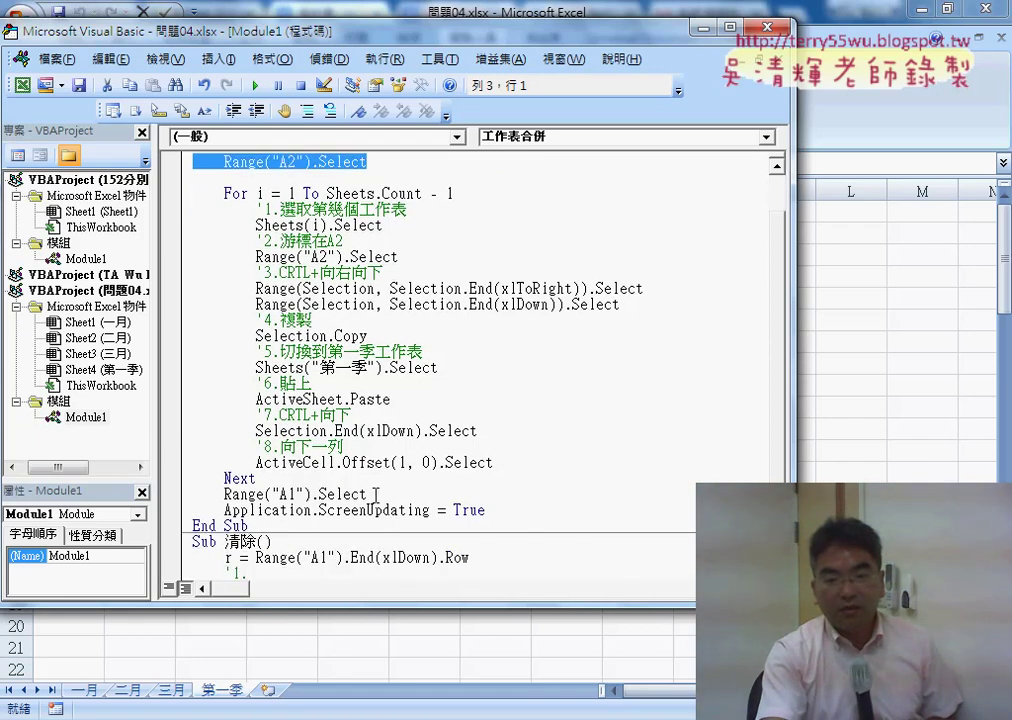
pyautogui.moveTo(376, 494); pyautogui.dragTo(231, 494)
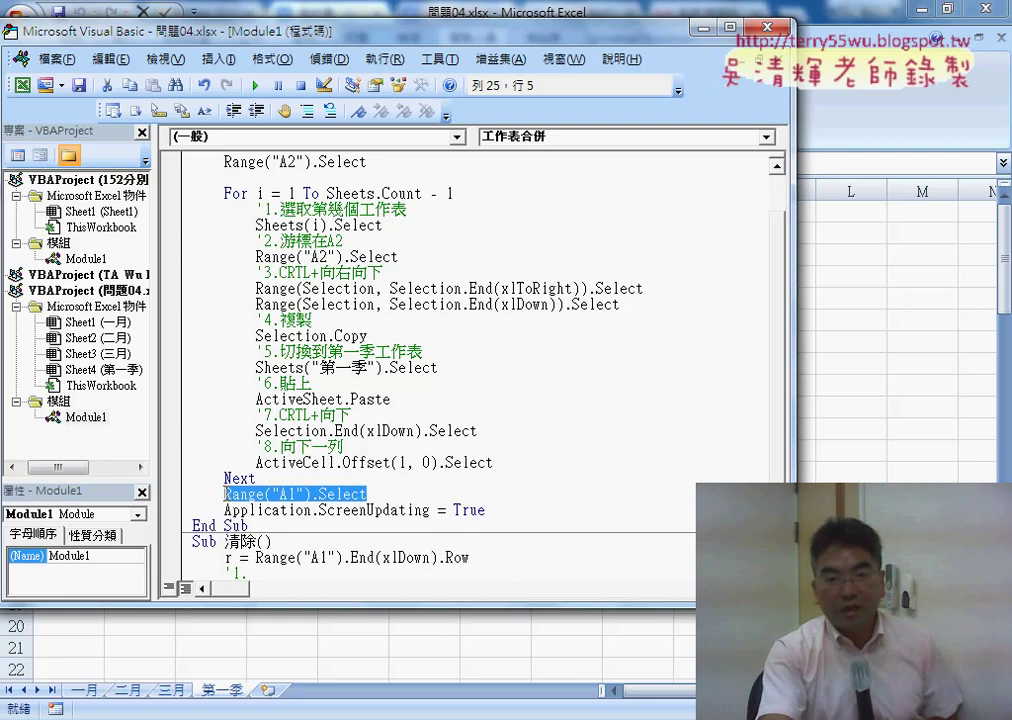
pyautogui.scroll(1, 273, 466)
pyautogui.moveTo(224, 177); pyautogui.dragTo(503, 182)
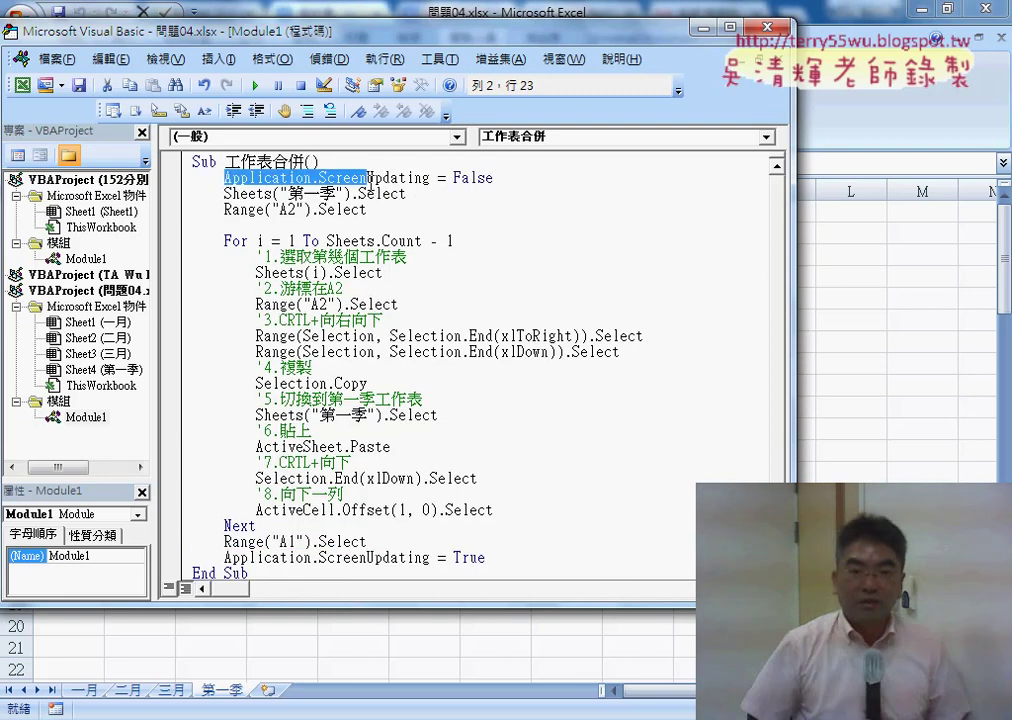